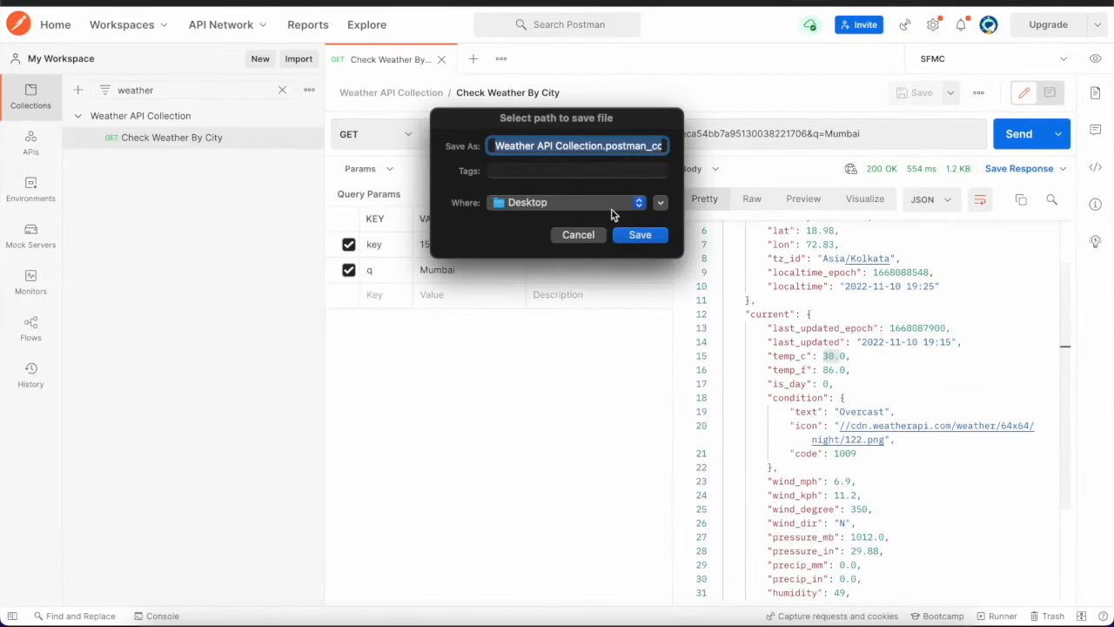
Save the exported Weather API Collection file to the Desktop folder
left_click(620, 203)
left_click(661, 203)
left_click(663, 203)
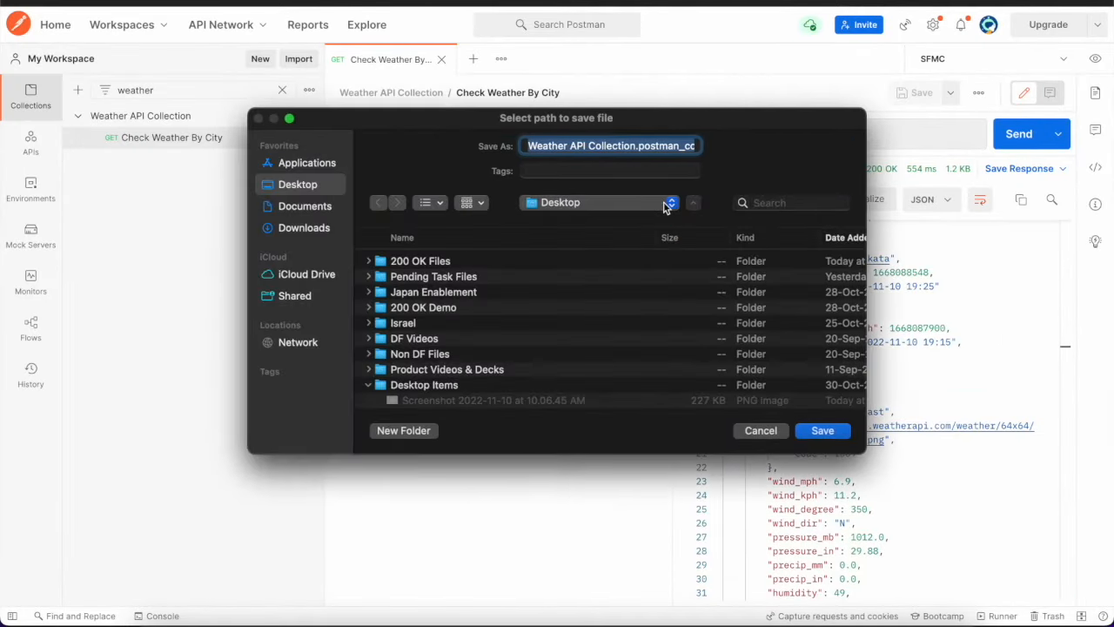
left_click(823, 431)
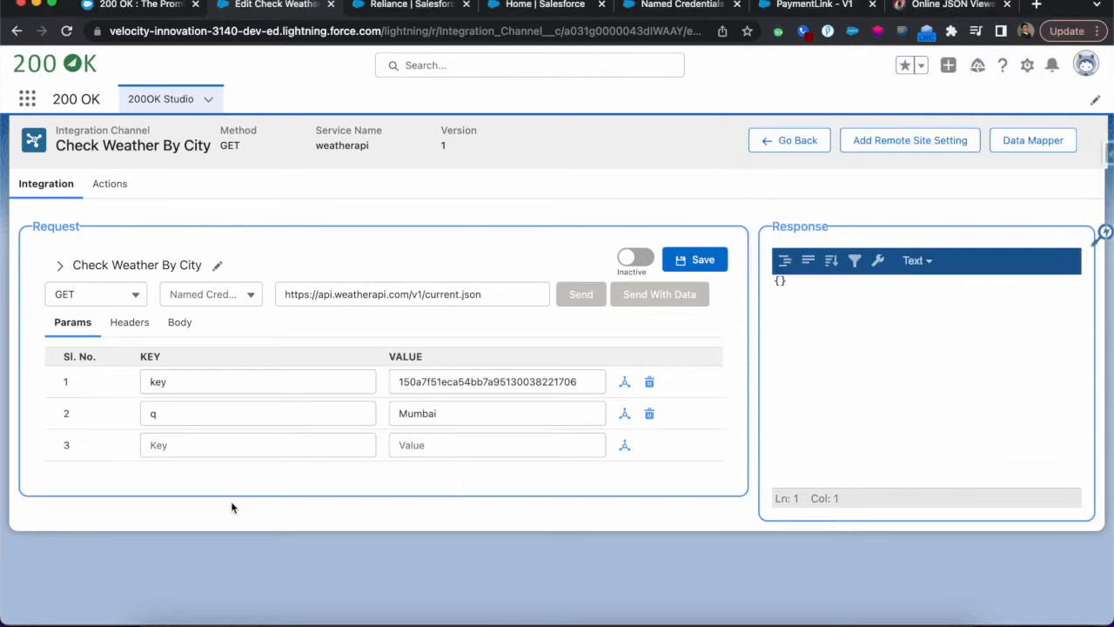
Switch to Postman to review the query params and body of the Check Weather By City request, and return to the Salesforce integration
key("super+Tab")
key("super+Tab")
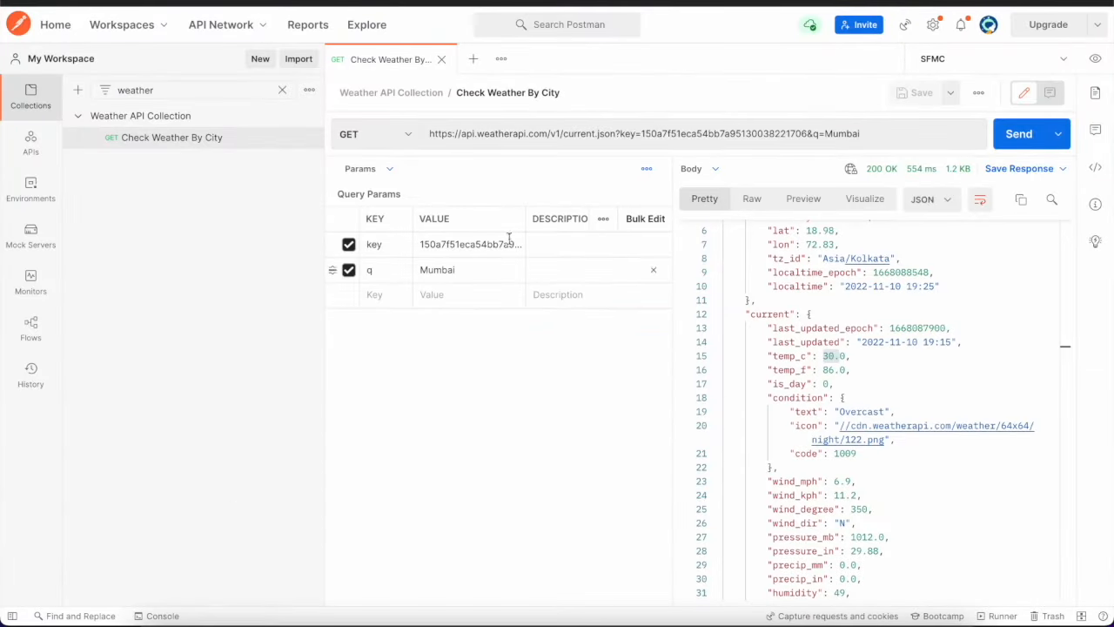
left_click_drag(671, 191, 961, 190)
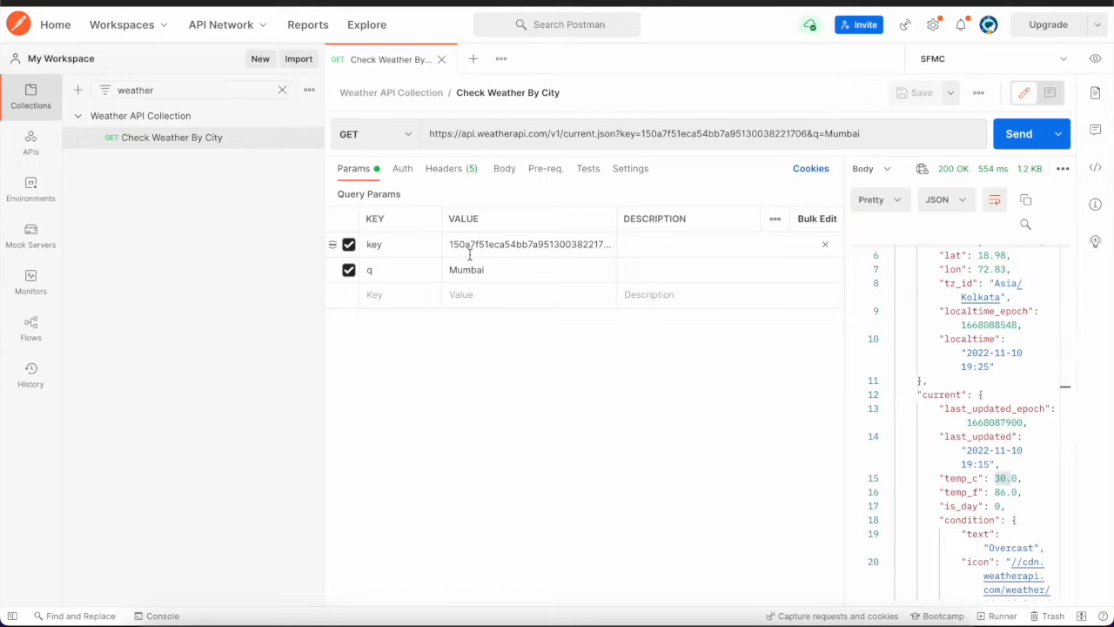
left_click(502, 173)
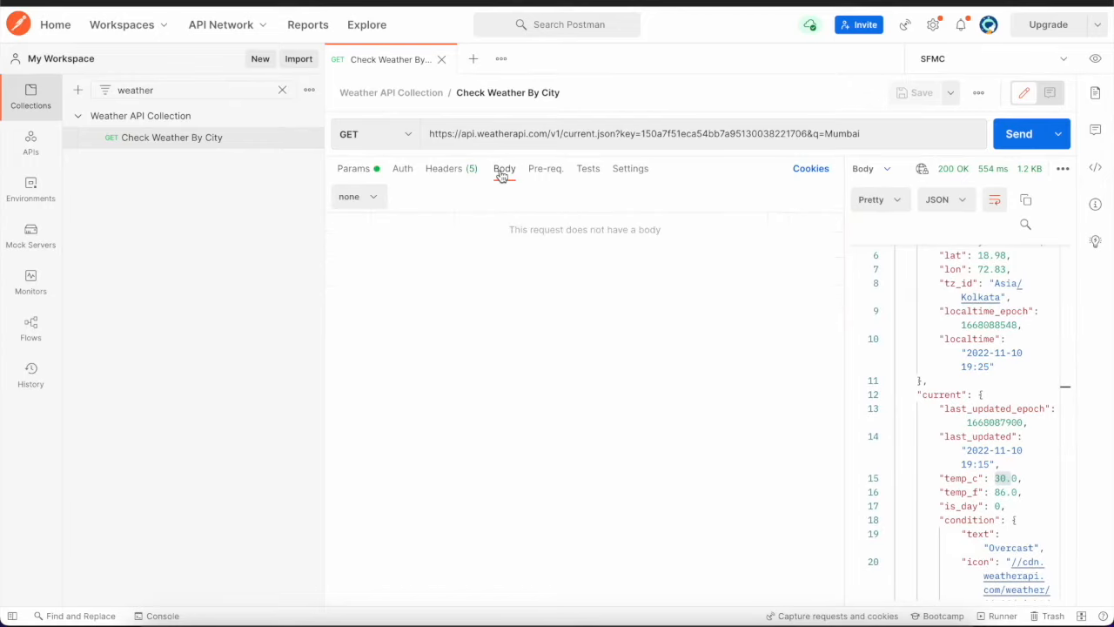
left_click(355, 171)
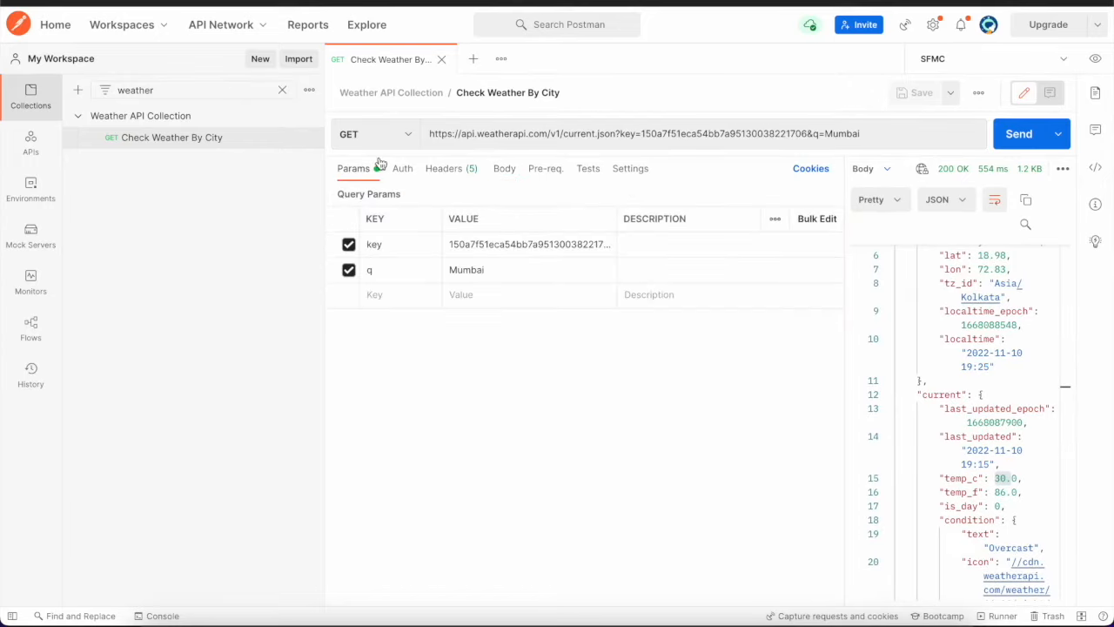
key("super+Tab")
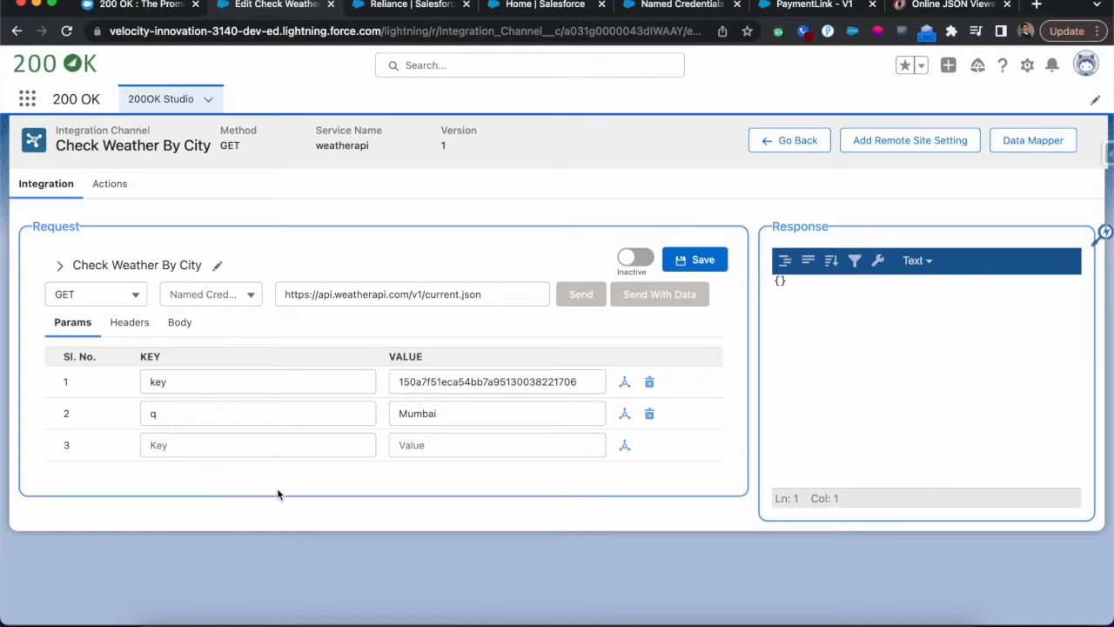
Activate the Check Weather By City integration and send its request with q set to Mumbai
left_click(645, 261)
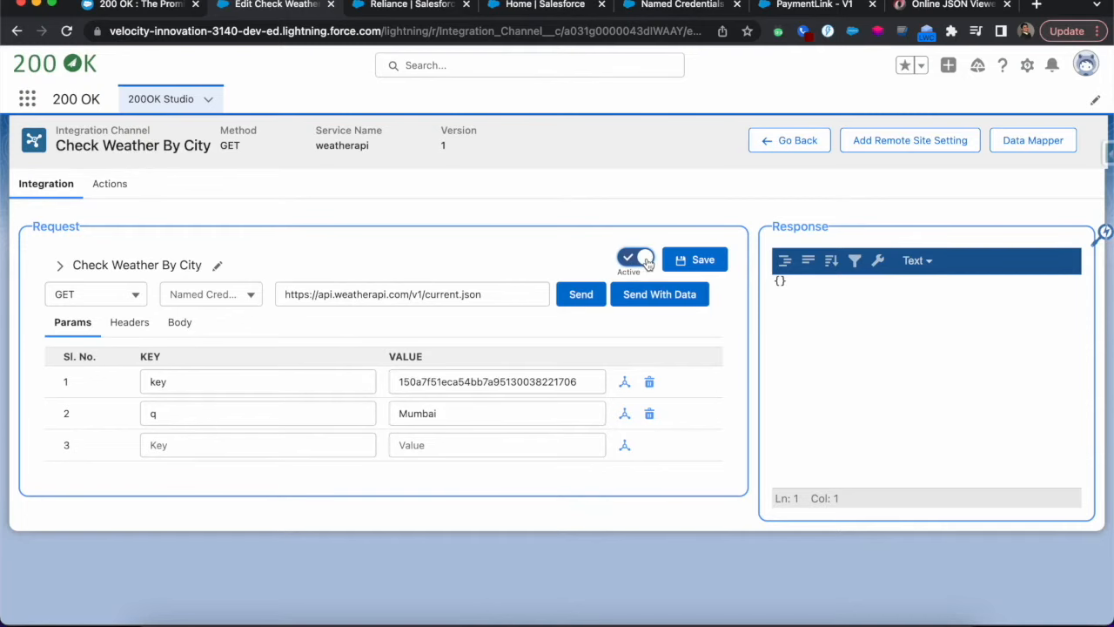
left_click(582, 296)
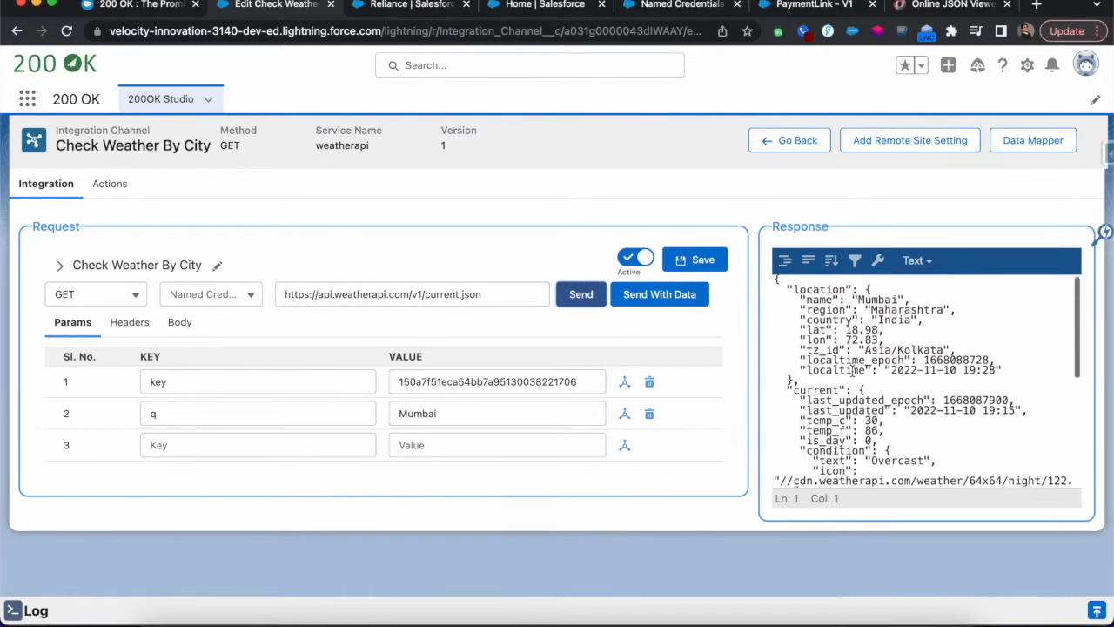
scroll(862, 370, "down", 3)
Show the response in Form view and search it for "mumbai" and "temp"
left_click(917, 261)
left_click(922, 306)
left_click(996, 260)
type("mumbai")
key("BackSpace")
key("BackSpace")
key("BackSpace")
key("BackSpace")
key("BackSpace")
key("BackSpace")
type("temp")
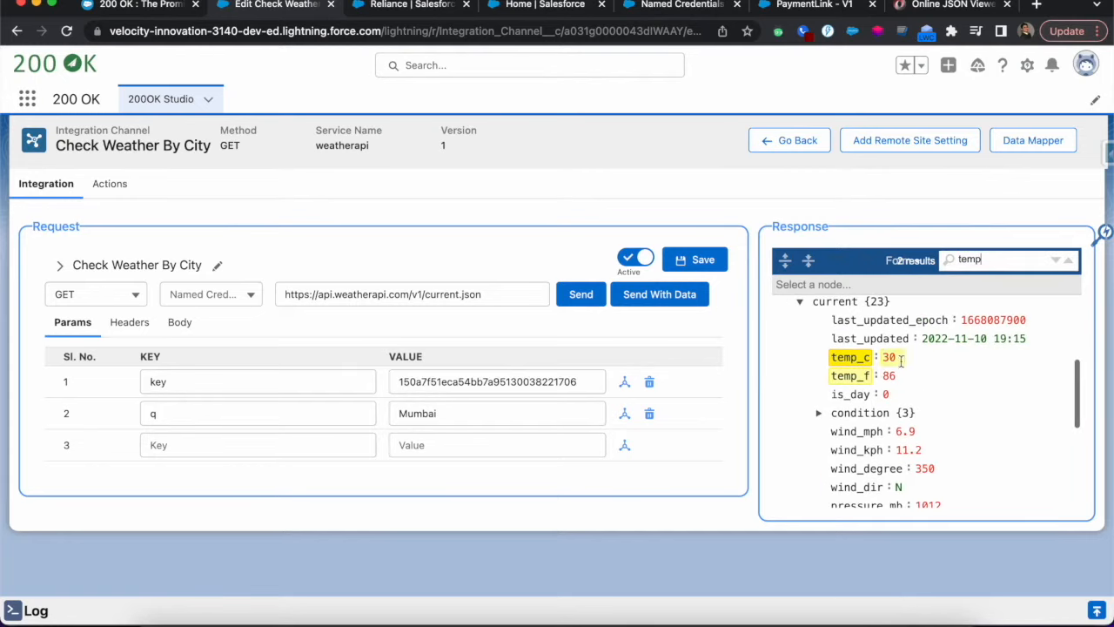
scroll(901, 359, "up", 5)
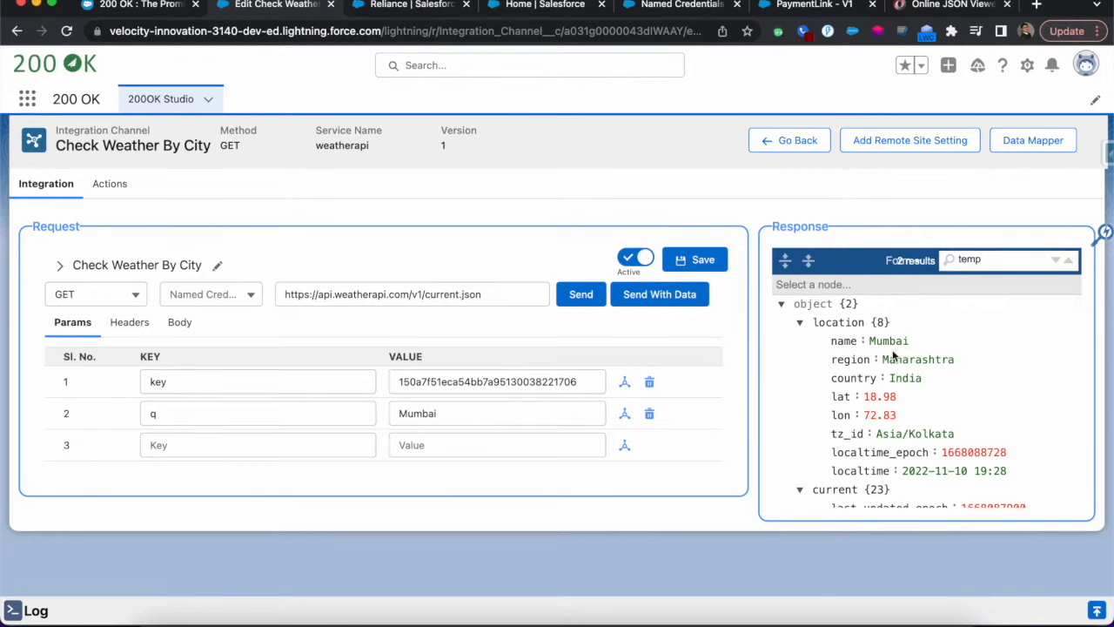
Send the request with q set to Chennai and expand the location and current nodes of the response
double_click(418, 413)
type("Chennai")
left_click(581, 294)
left_click(799, 323)
left_click(799, 489)
scroll(901, 418, "down", 2)
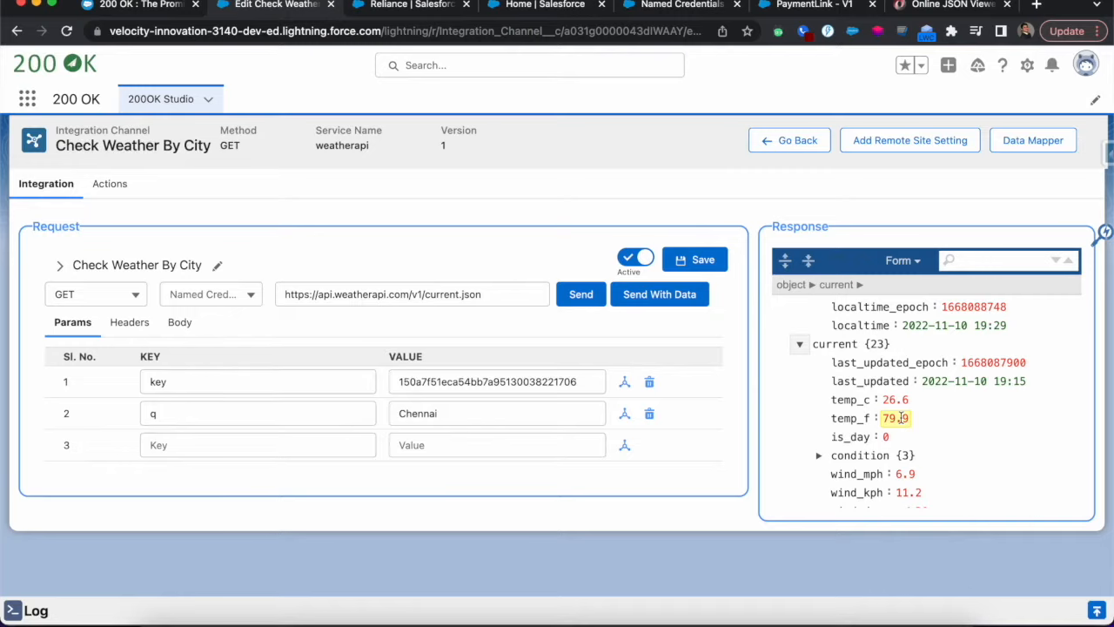
Replace the q parameter's value with the placeholder {0}
left_click(491, 413)
double_click(491, 414)
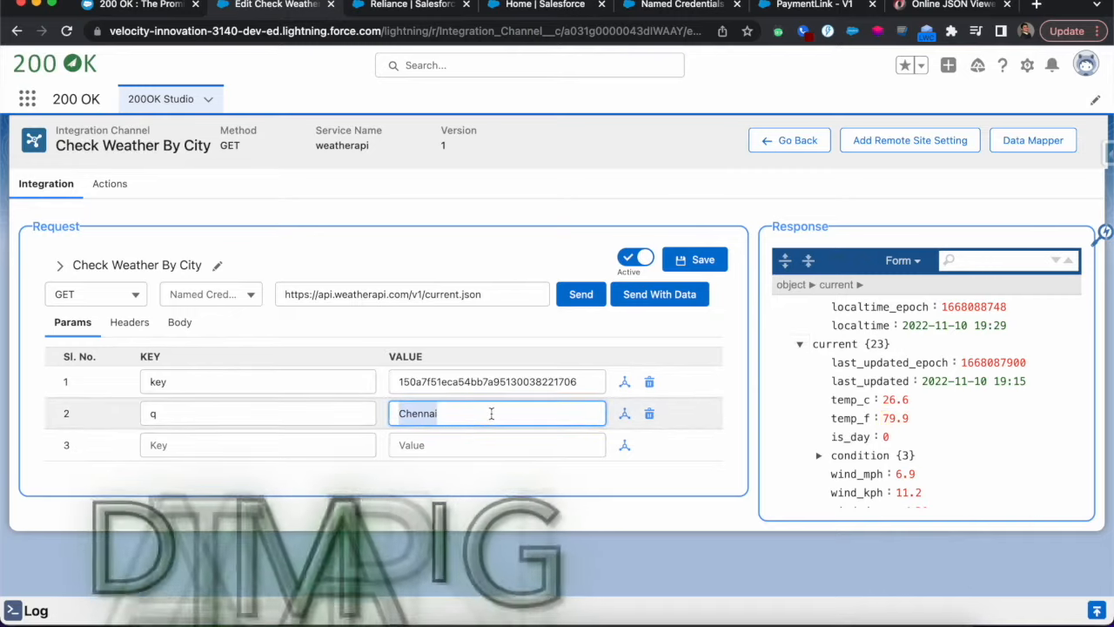
type("{0}")
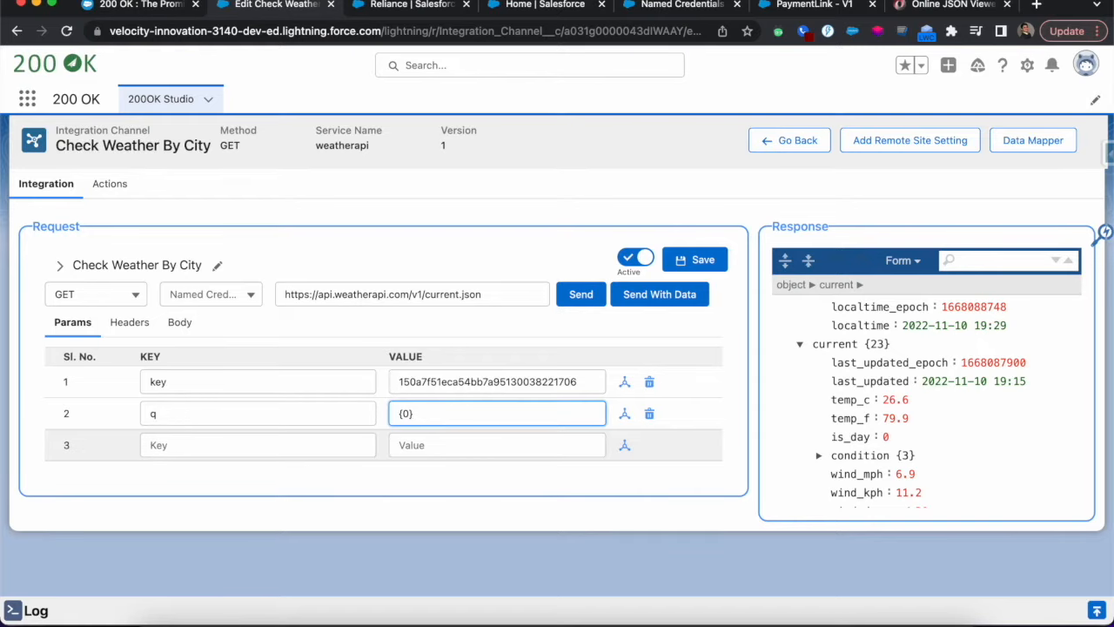
Send the request with data using New York as the query param, and expand the location and current nodes of the response
left_click(672, 297)
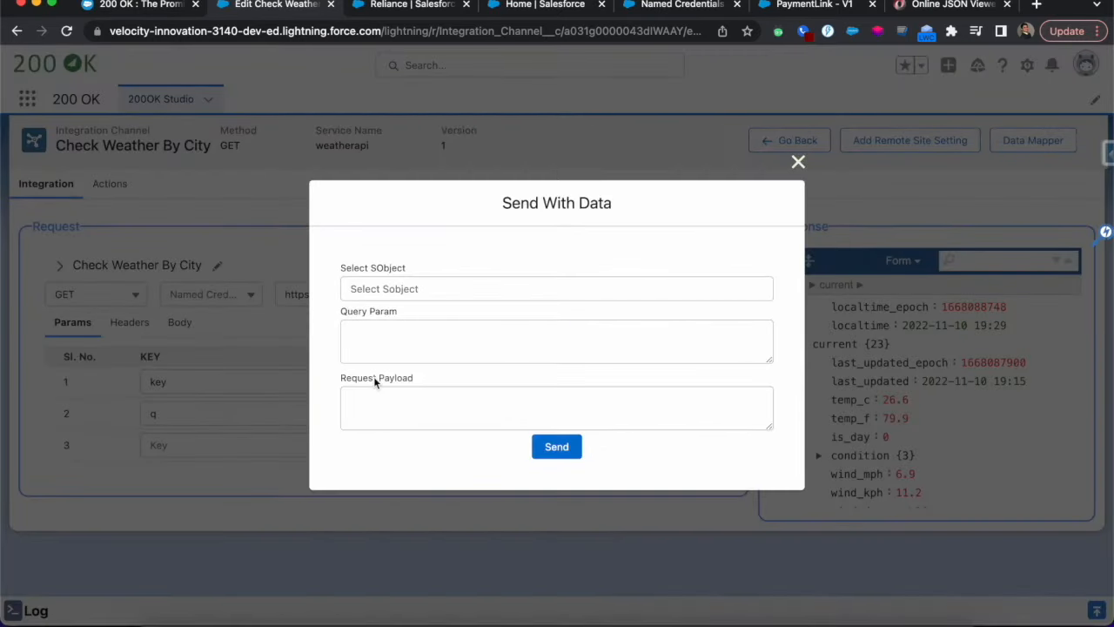
left_click(388, 345)
type("New ")
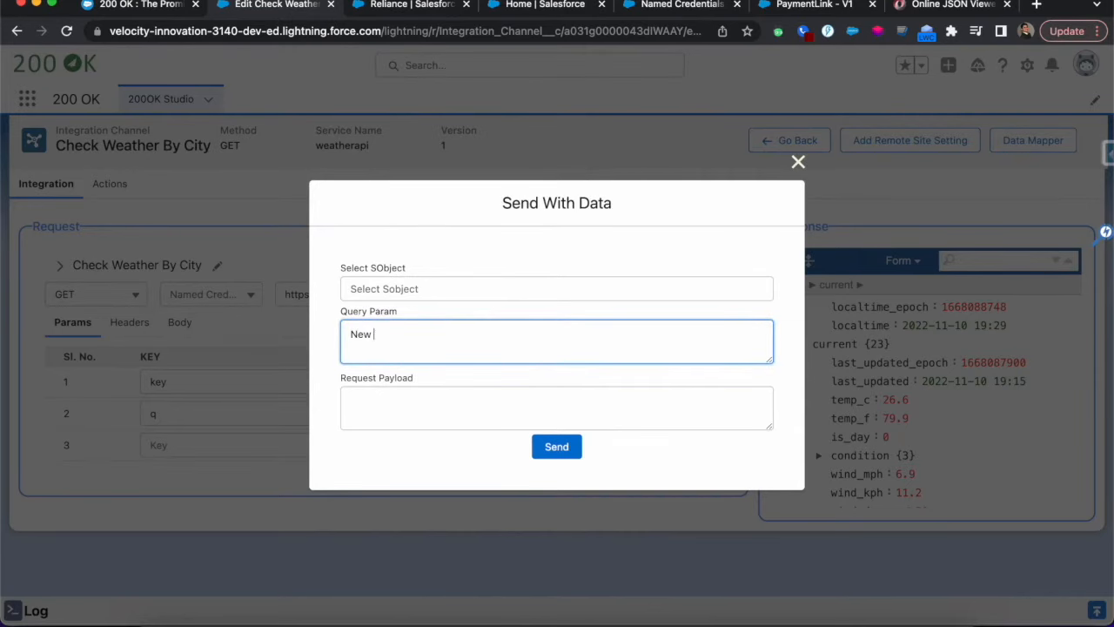
type("York")
left_click(556, 448)
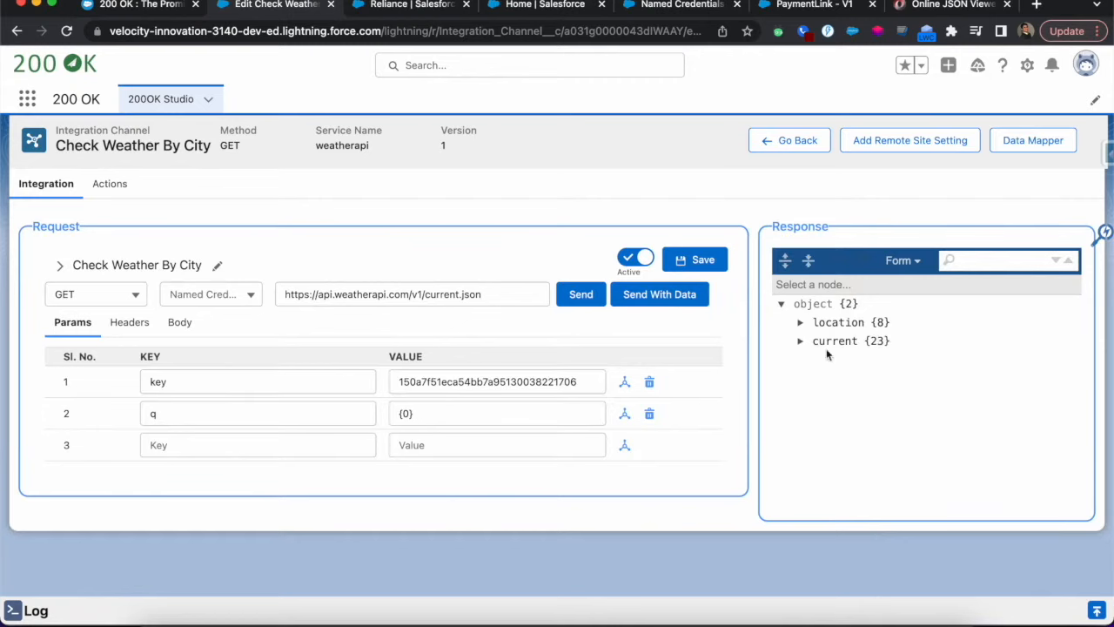
left_click(799, 323)
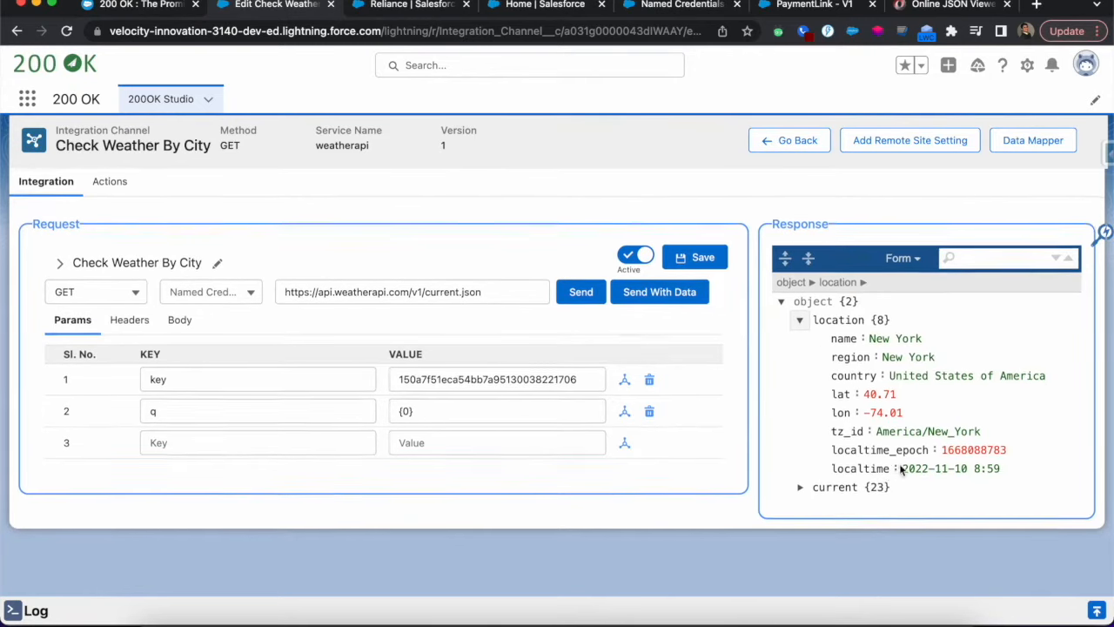
left_click(799, 489)
scroll(847, 353, "down", 5)
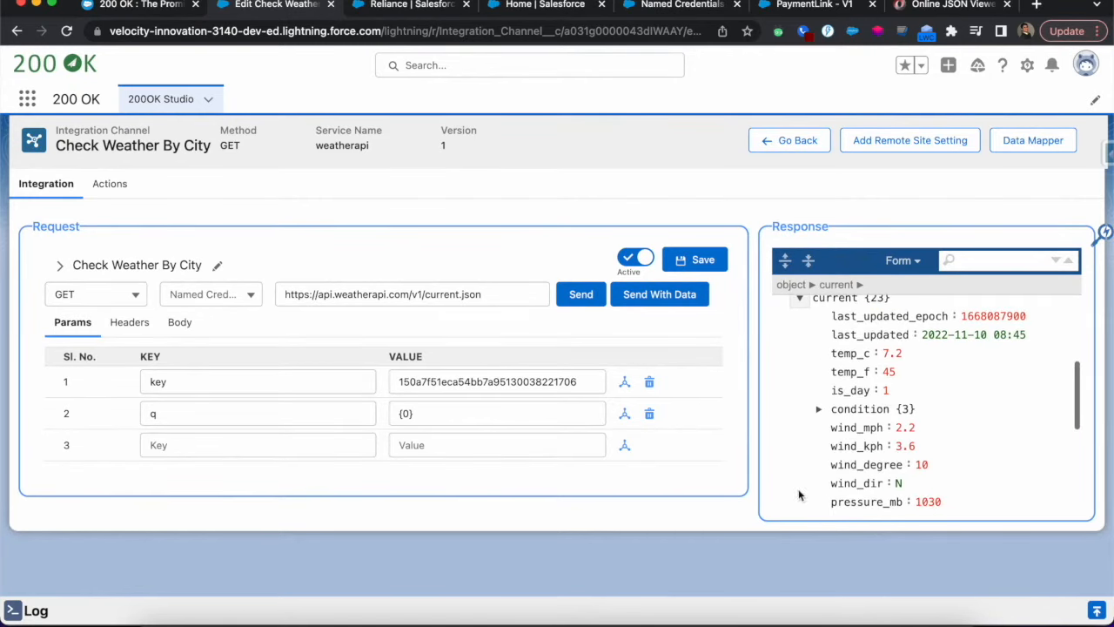
Check the billing address on the Reliance account record and return to the Check Weather By City integration
left_click(411, 5)
scroll(133, 360, "down", 5)
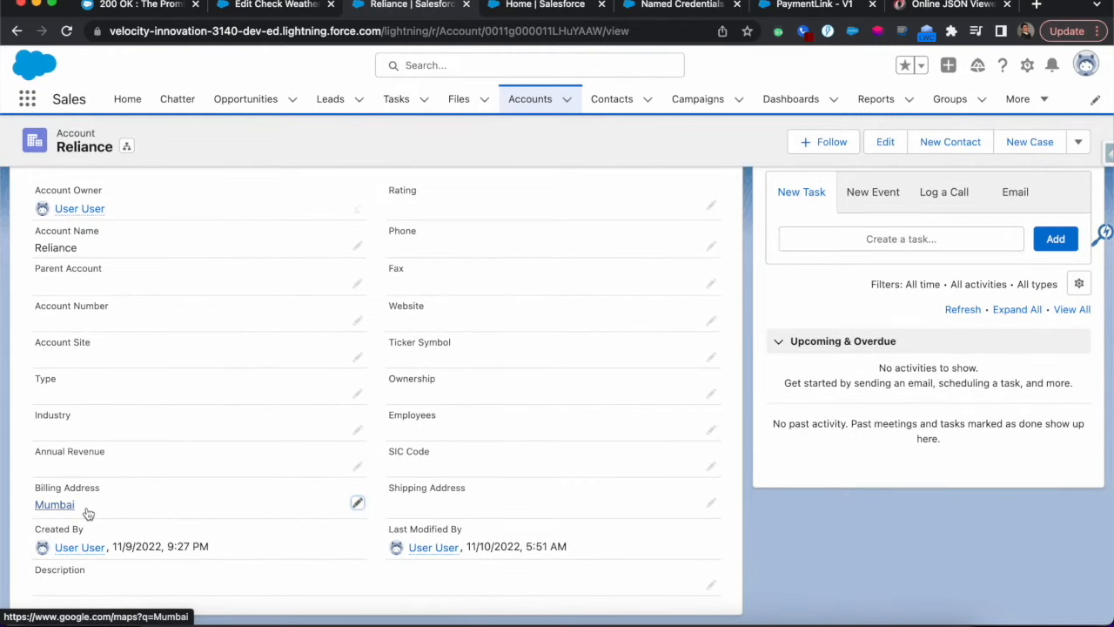
left_click(257, 5)
Send the request with data from the Reliance record of the Account object
left_click(659, 294)
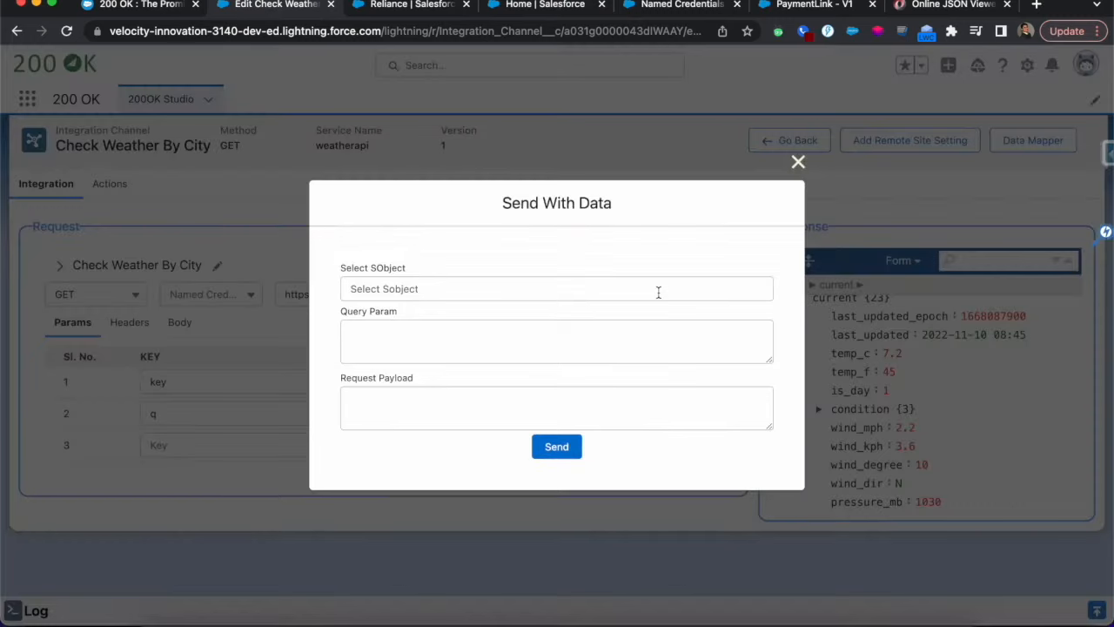
left_click(375, 291)
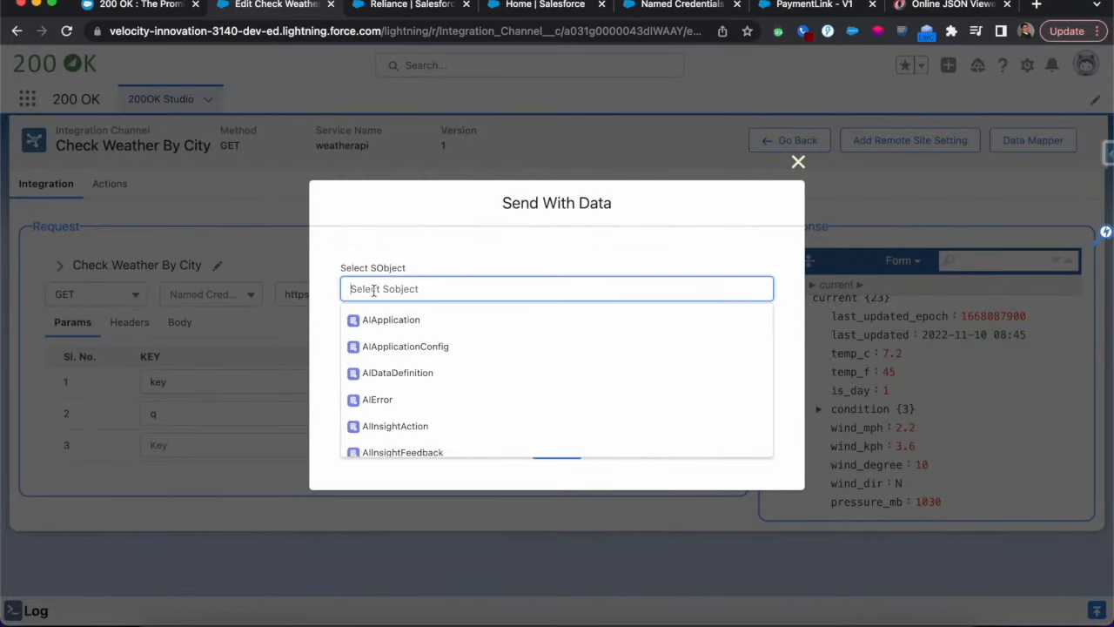
type("Account")
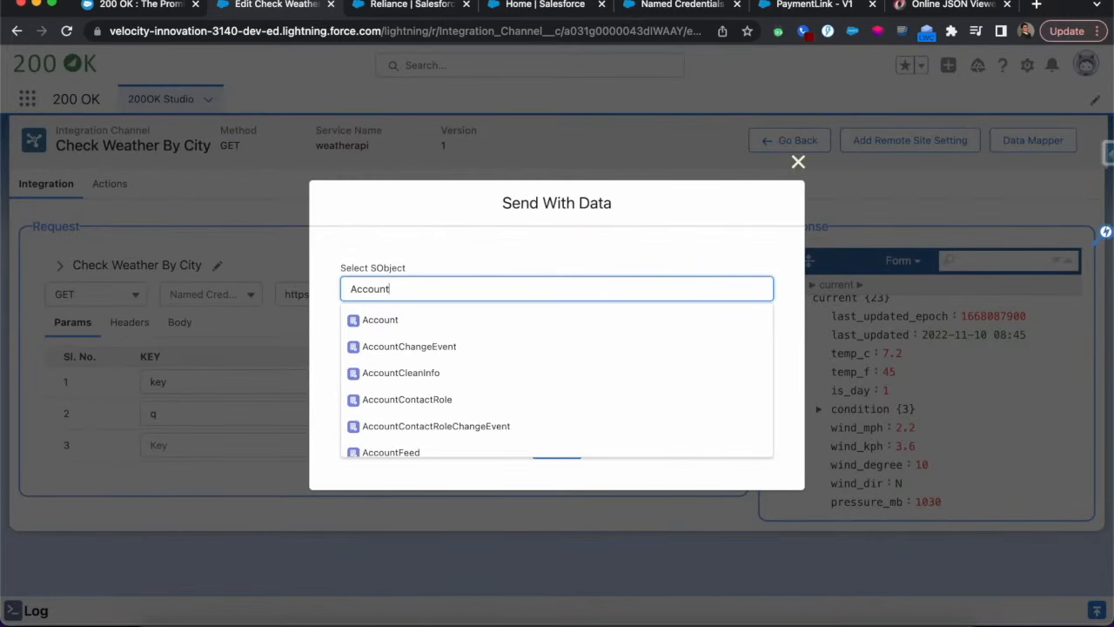
left_click(386, 319)
left_click(391, 311)
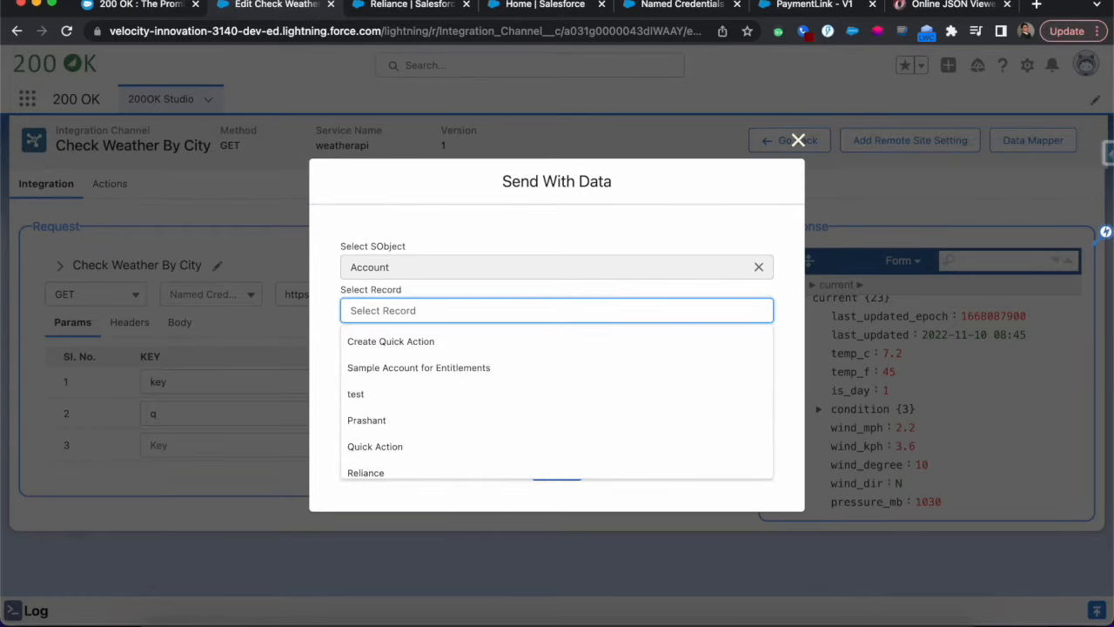
type("reli")
left_click(369, 341)
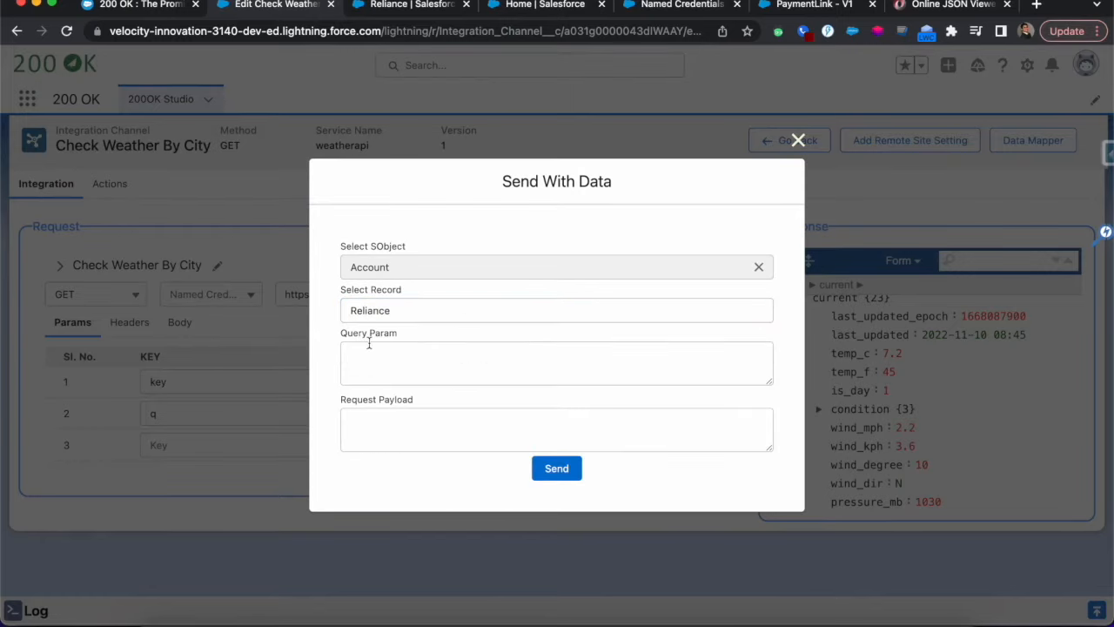
left_click(557, 470)
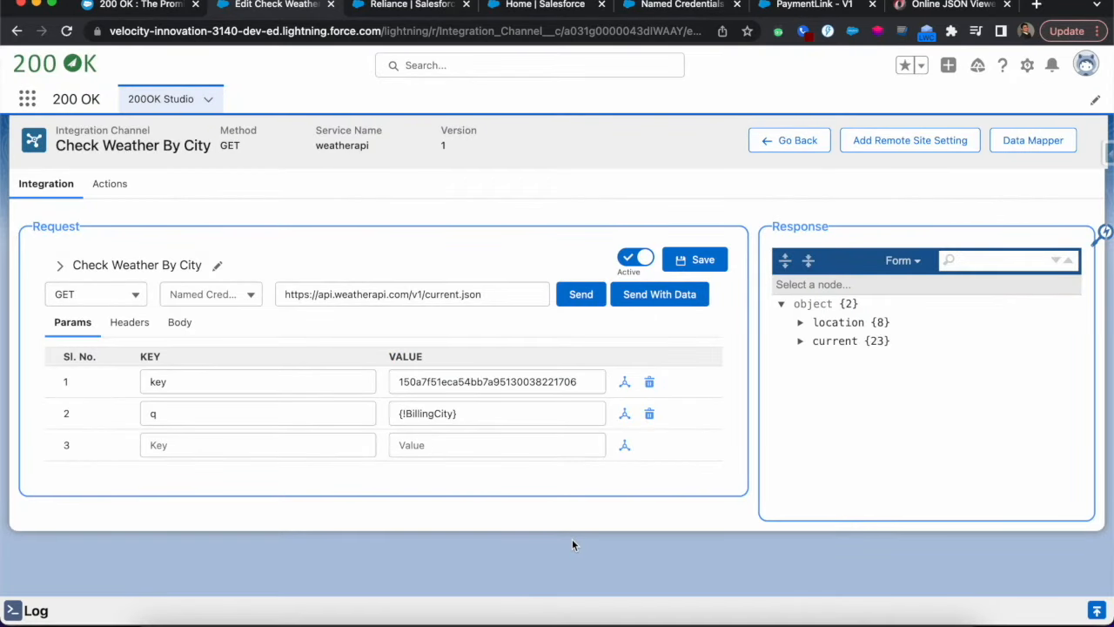
Expand the location and current nodes of the response to examine the weather for the account's city
left_click(801, 323)
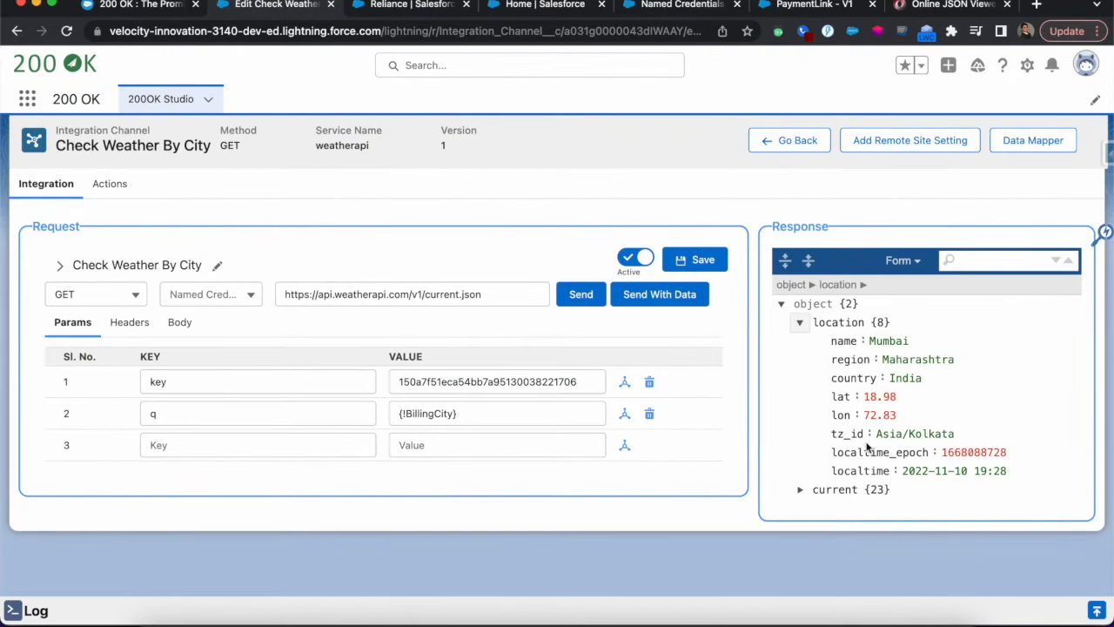
left_click(800, 491)
scroll(922, 400, "down", 4)
Replace the key parameter's value with the merge field {!$Setup.App_Settings__c.API_Token__c}
left_click(574, 382)
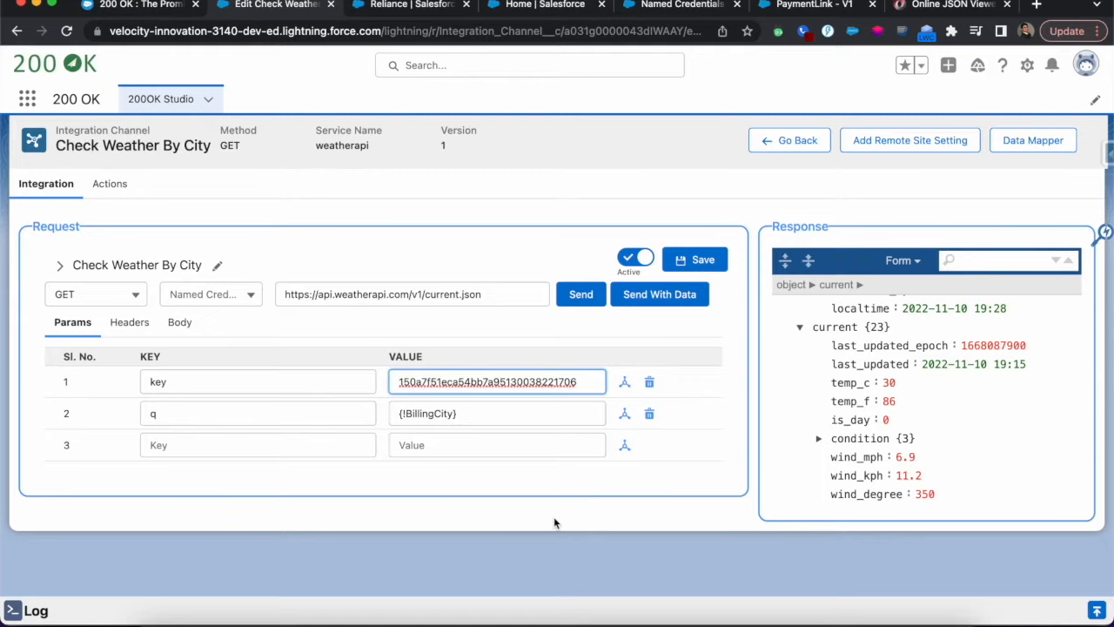
key("super+a")
key("super+v")
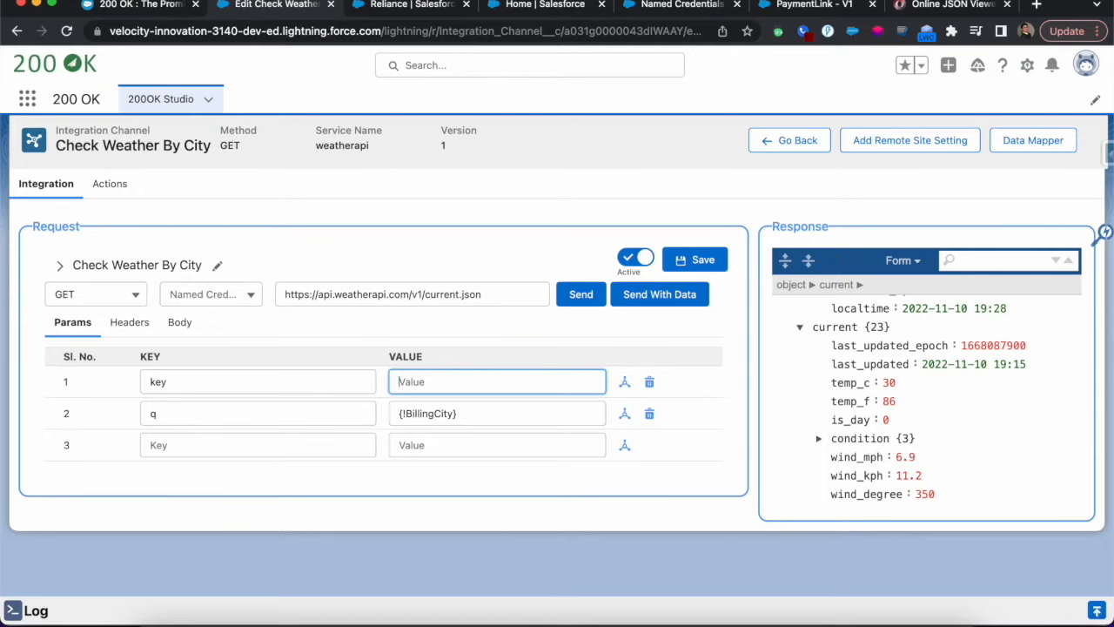
key("BackSpace")
key("BackSpace")
key("BackSpace")
key("BackSpace")
key("BackSpace")
key("BackSpace")
key("BackSpace")
key("BackSpace")
key("BackSpace")
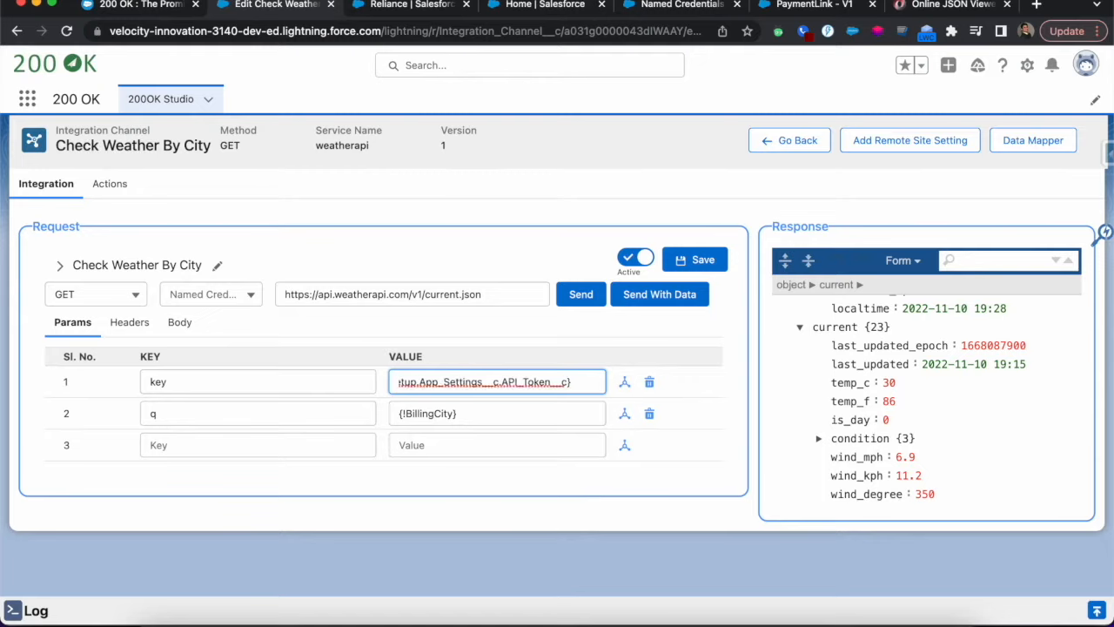
key("super+Left")
type("{!$Se")
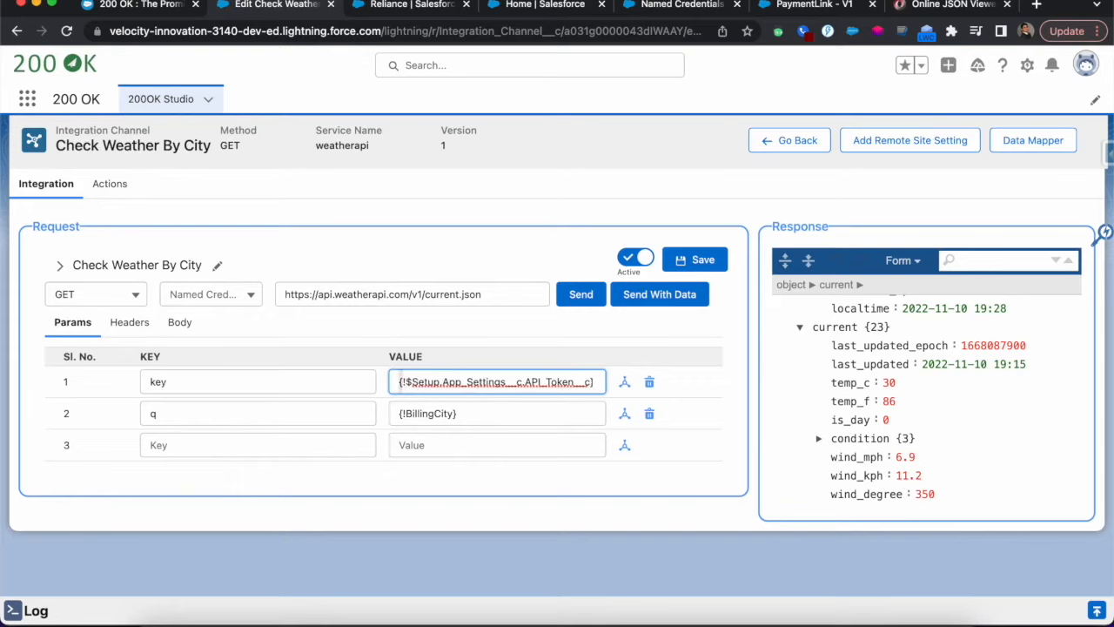
double_click(559, 382)
left_click(661, 320)
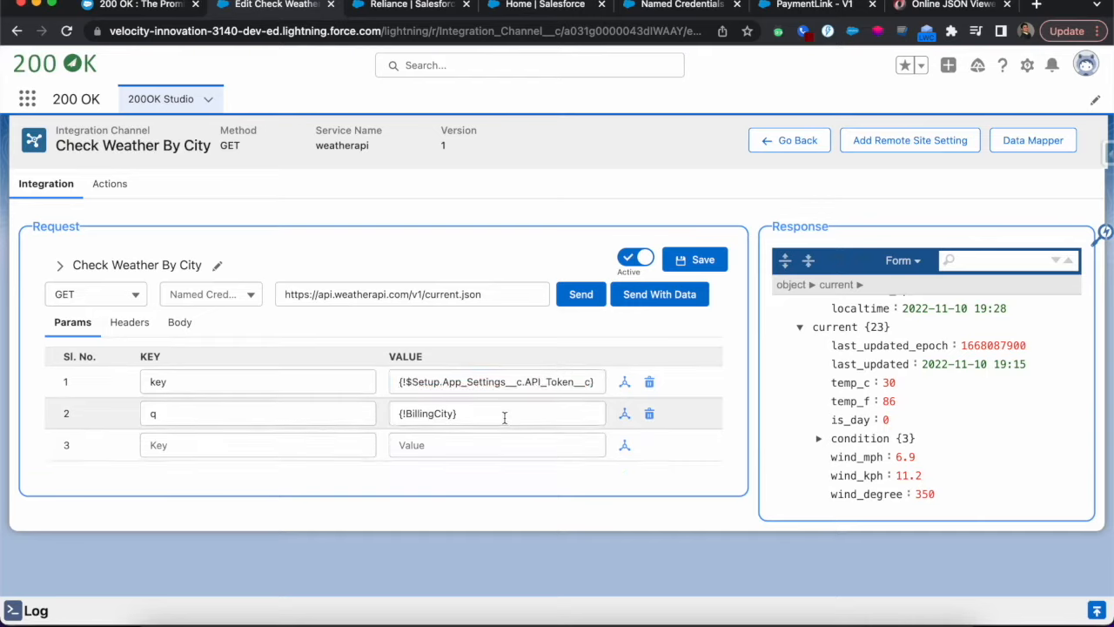
Open the log and expand the weather API callout's entry to examine its execution details
scroll(913, 391, "up", 3)
left_click(1096, 610)
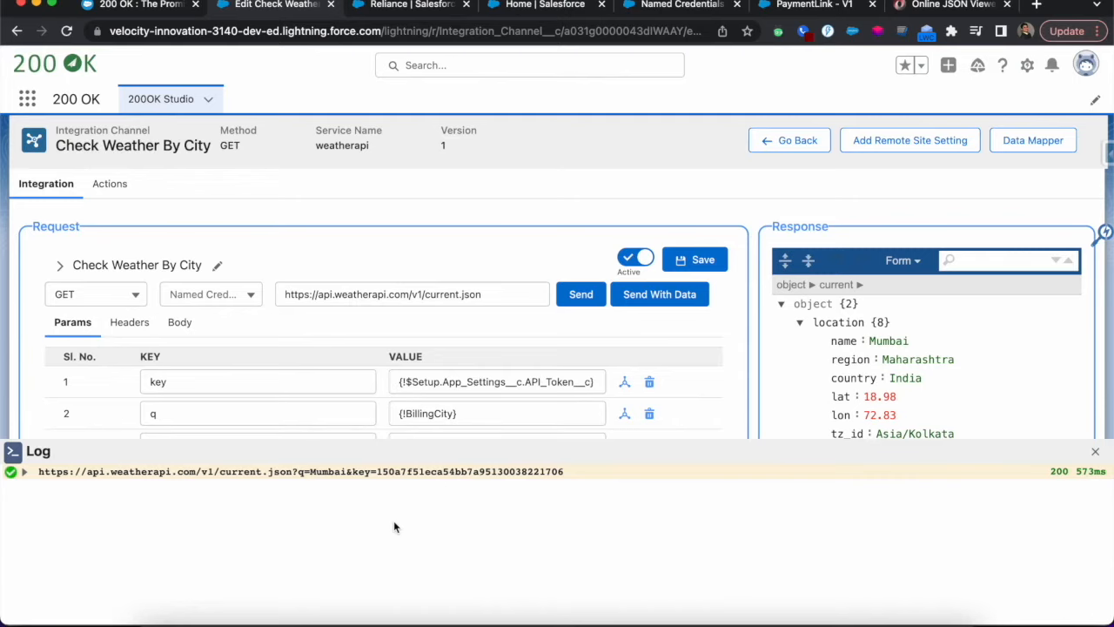
scroll(844, 359, "down", 1)
left_click(25, 471)
scroll(32, 539, "down", 5)
scroll(32, 539, "down", 3)
scroll(32, 539, "up", 2)
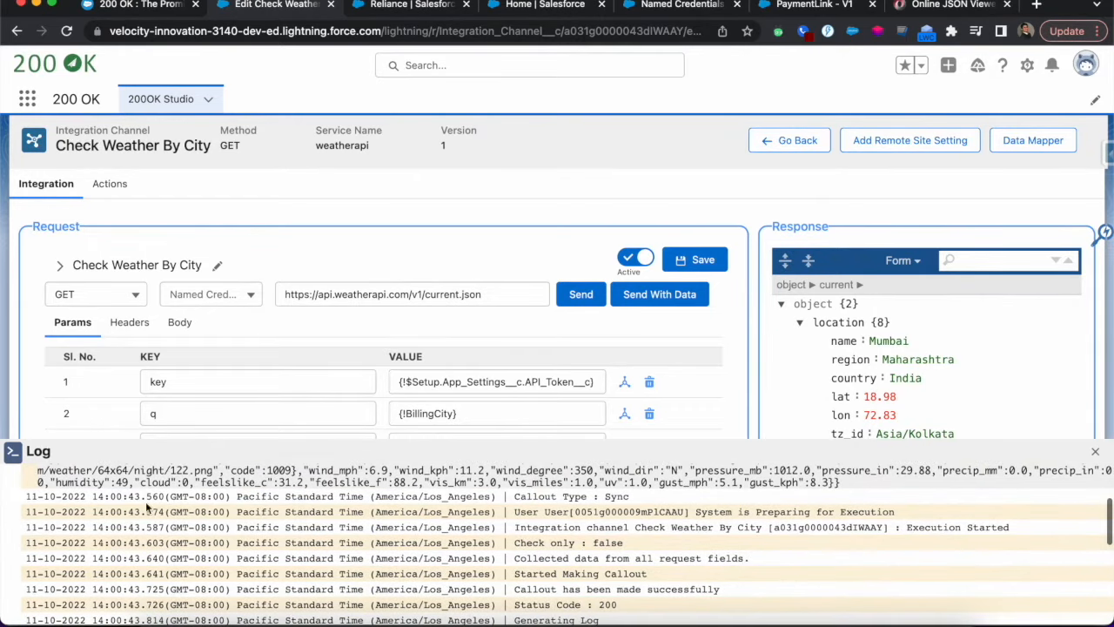
scroll(550, 533, "down", 2)
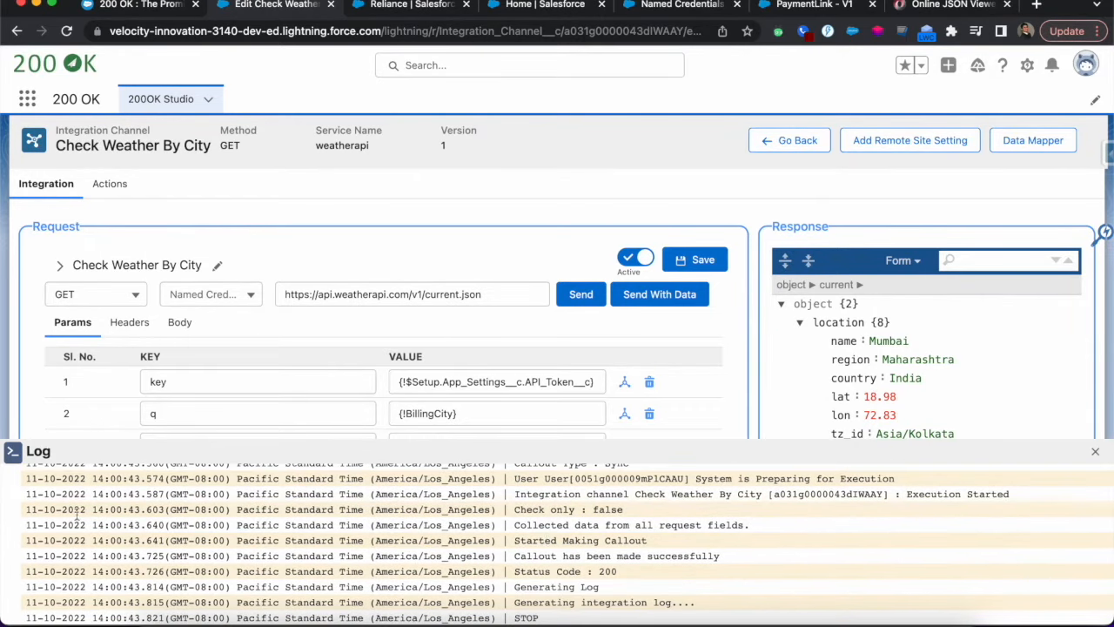
Review the remaining execution entries of the weather callout and close the log
scroll(487, 540, "down", 3)
left_click(1094, 452)
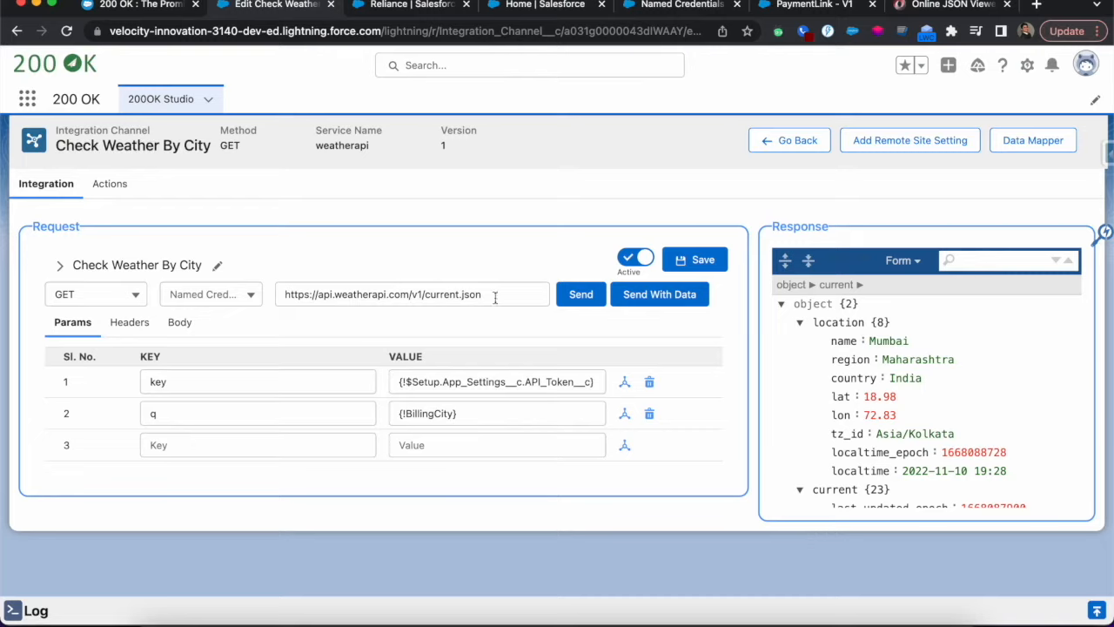
Copy the request's endpoint URL and examine the authentication settings of the RazorPay named credential in Salesforce Setup
left_click_drag(497, 296, 222, 295)
left_click(252, 295)
left_click(372, 258)
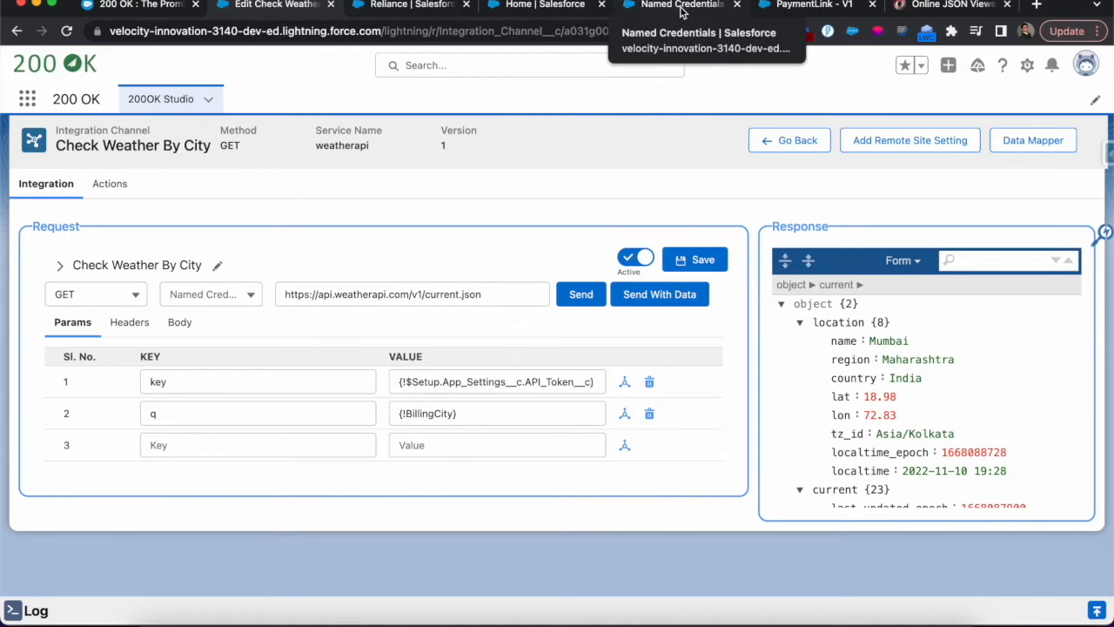
left_click(657, 11)
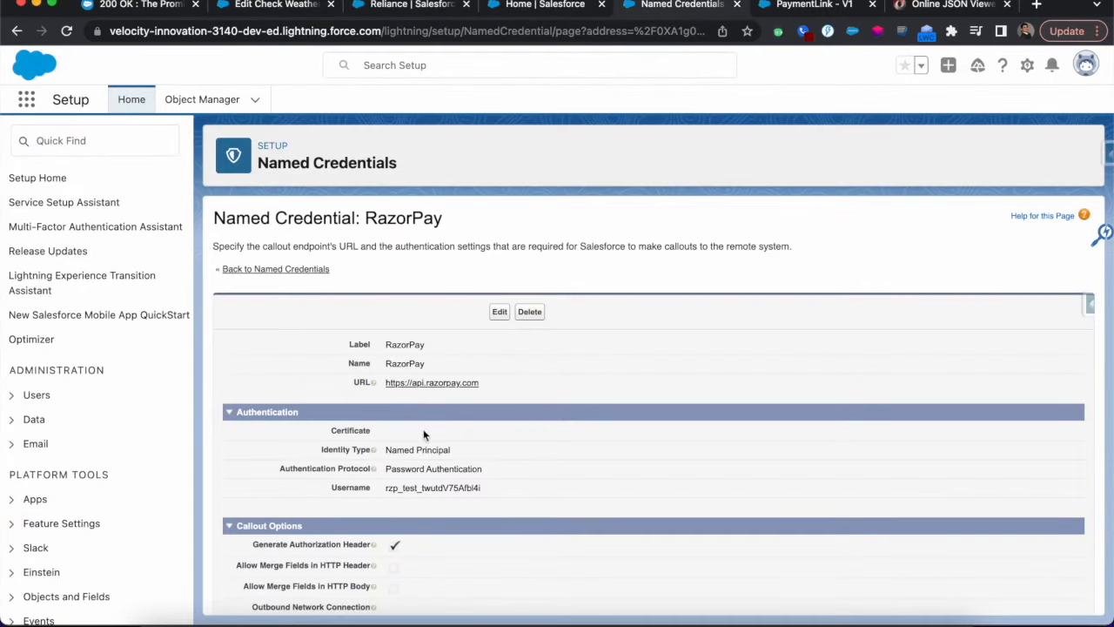
scroll(492, 413, "down", 1)
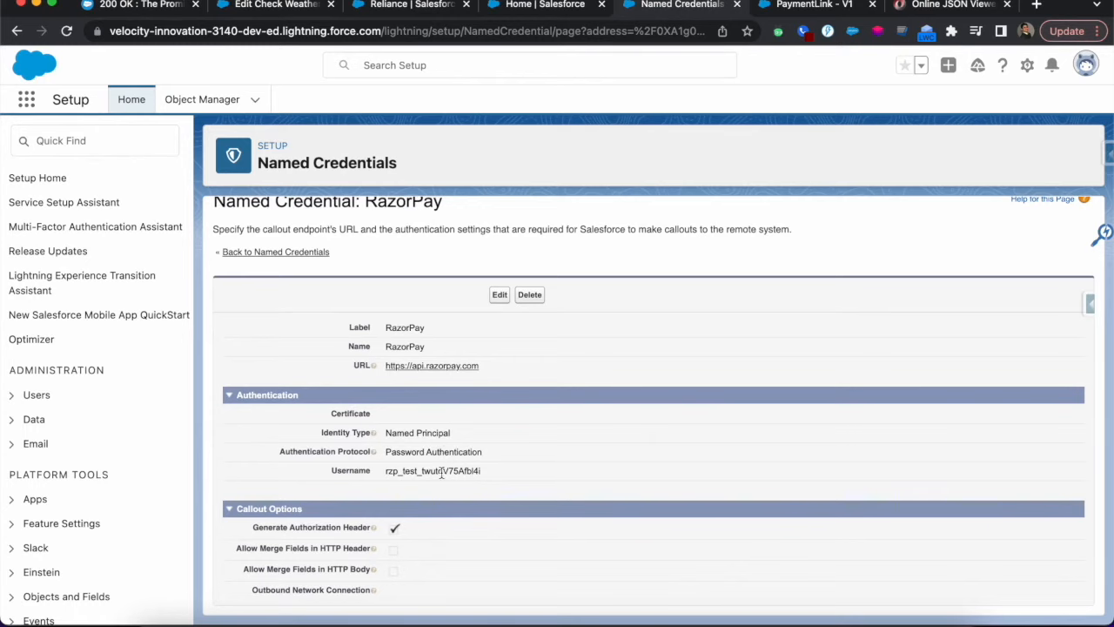
scroll(405, 414, "down", 2)
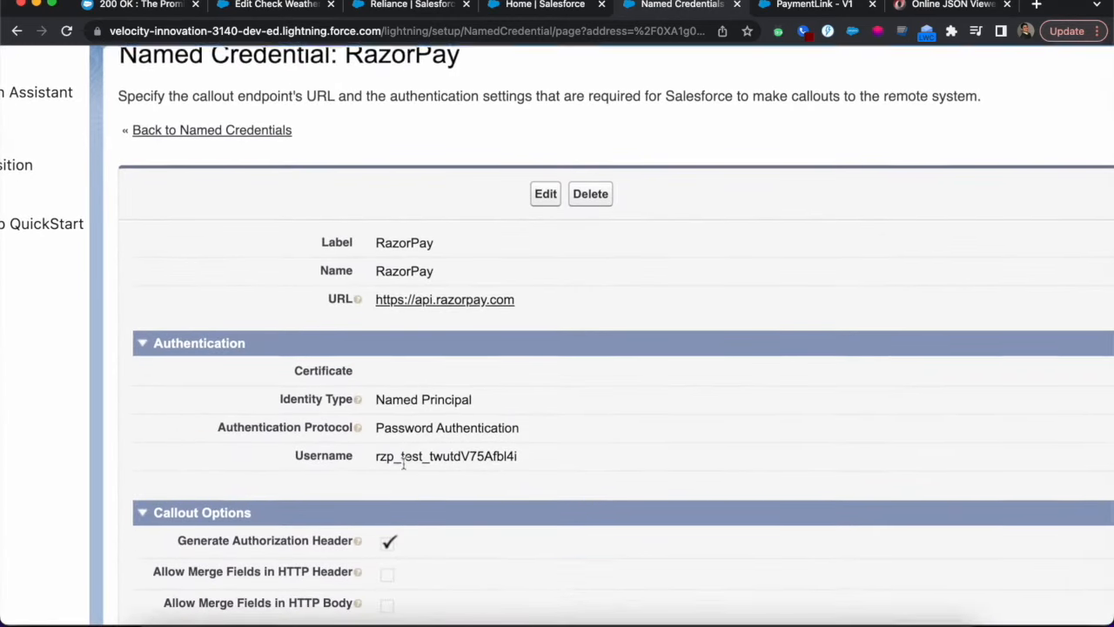
Apply the RazorPay named credential to the Check Weather By City request
left_click(276, 5)
left_click(211, 294)
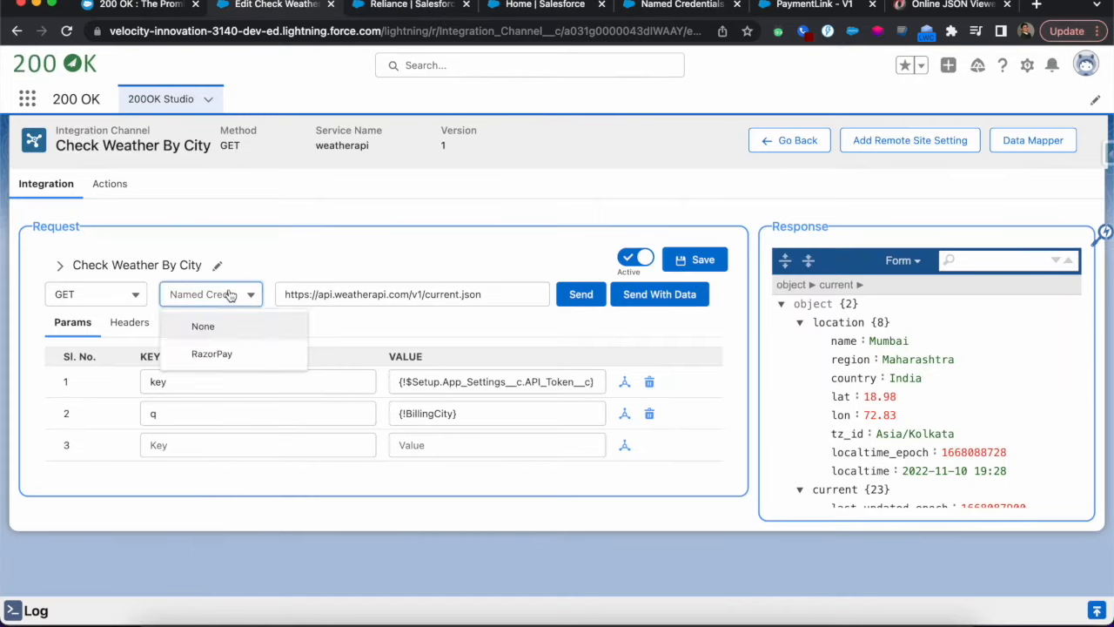
left_click(211, 353)
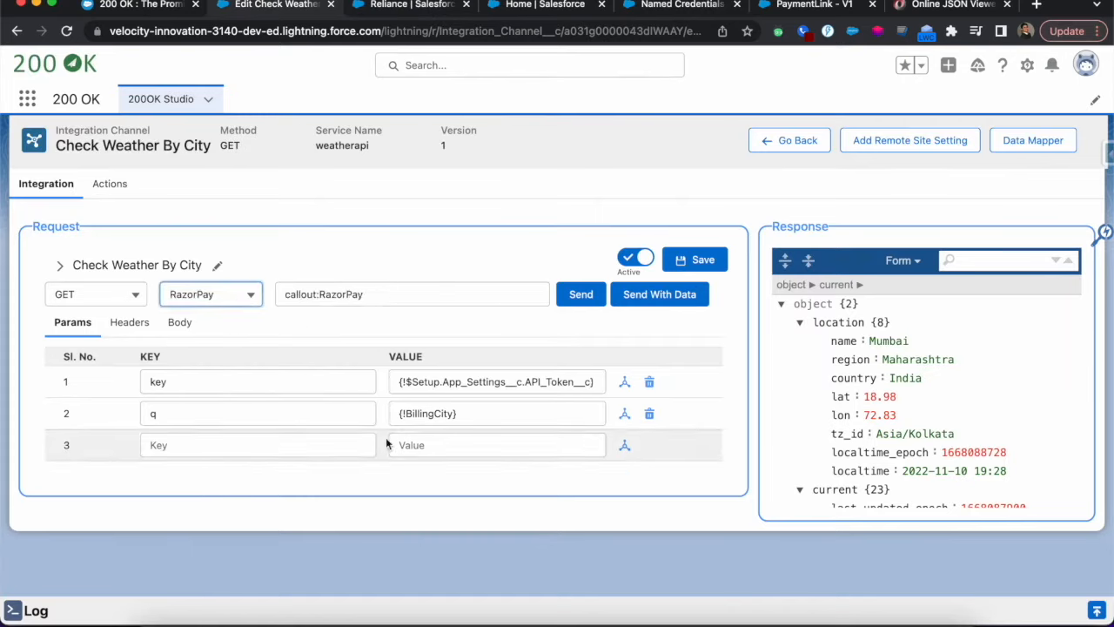
left_click(248, 296)
left_click(203, 327)
left_click(367, 294)
key("super+v")
left_click(370, 329)
left_click(701, 259)
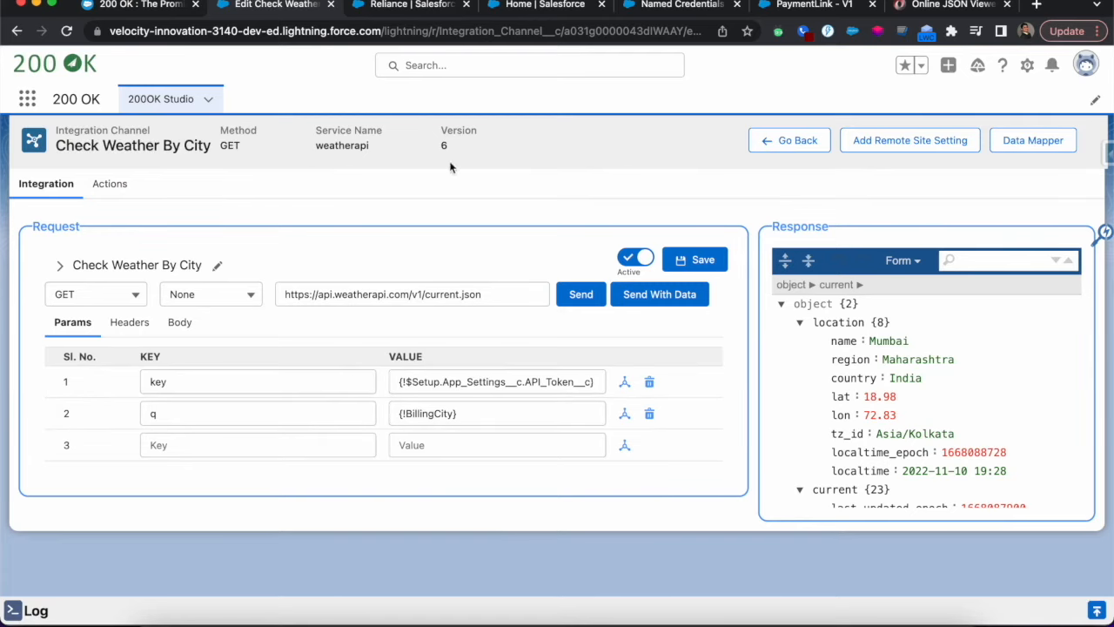
Inspect the billing address fields of the Reliance account, leaving the record without saving any edits
left_click(411, 7)
left_click(357, 501)
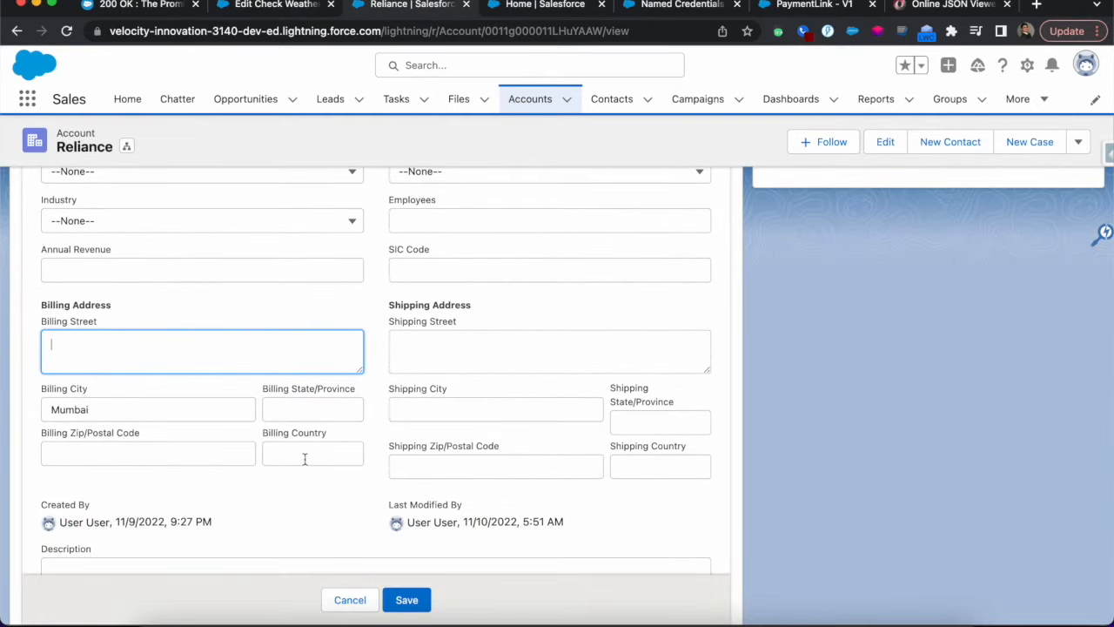
left_click(350, 600)
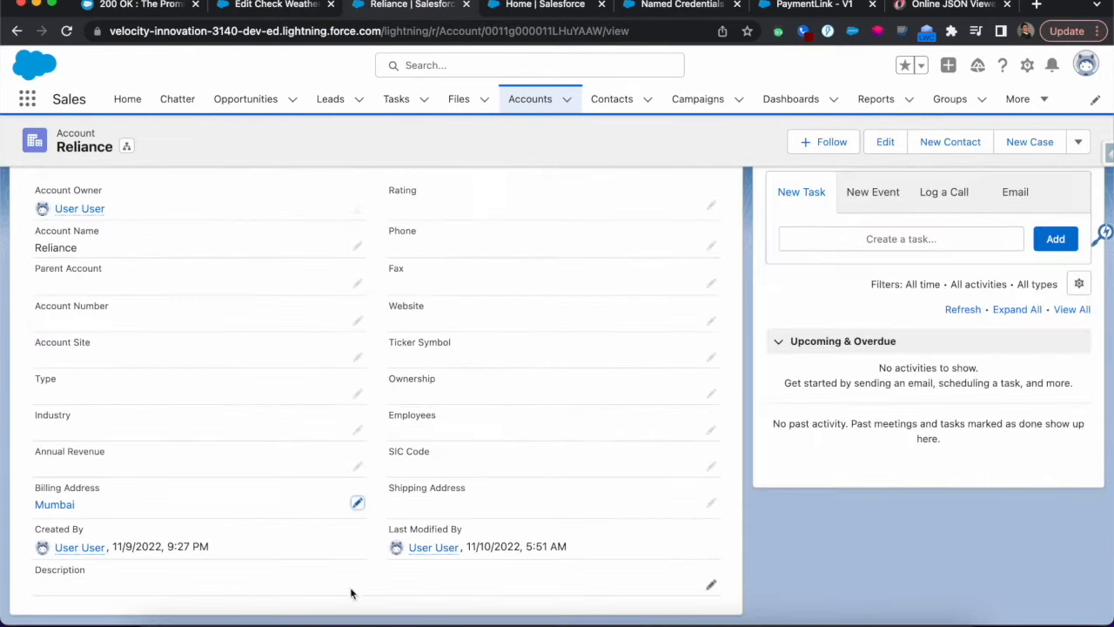
Return to the Check Weather By City integration and examine the location details, including country, in the response
left_click(285, 6)
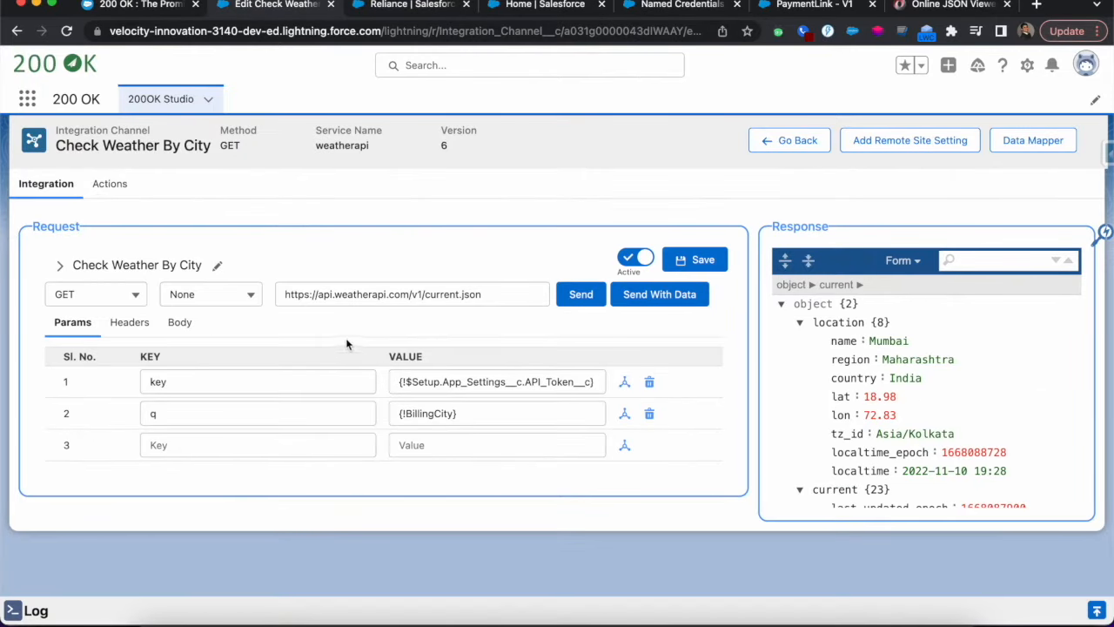
scroll(884, 424, "down", 2)
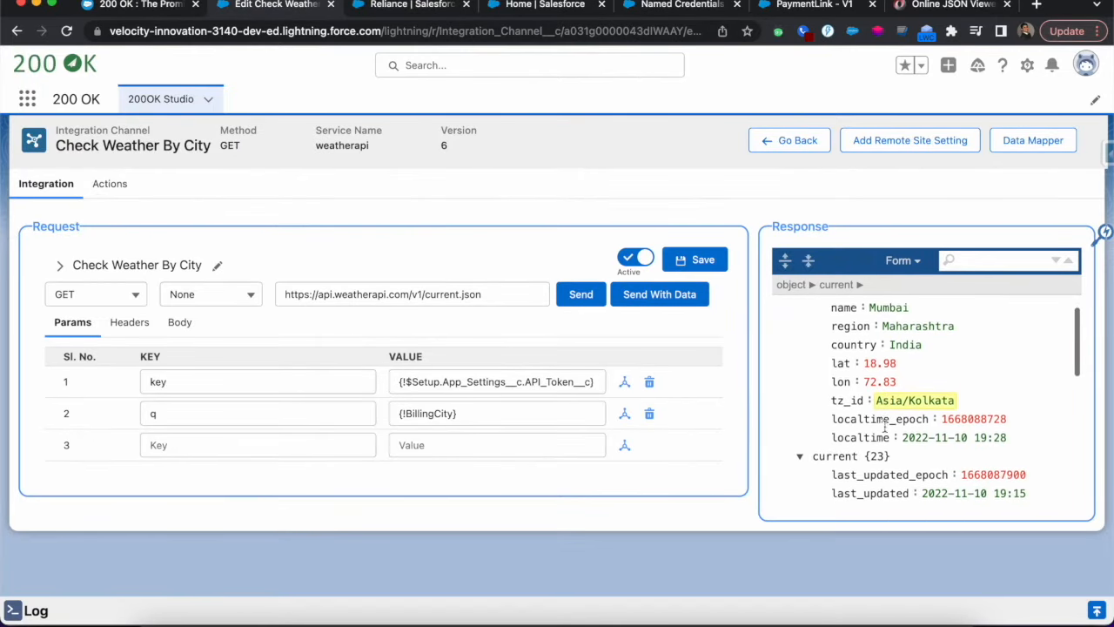
scroll(882, 426, "up", 2)
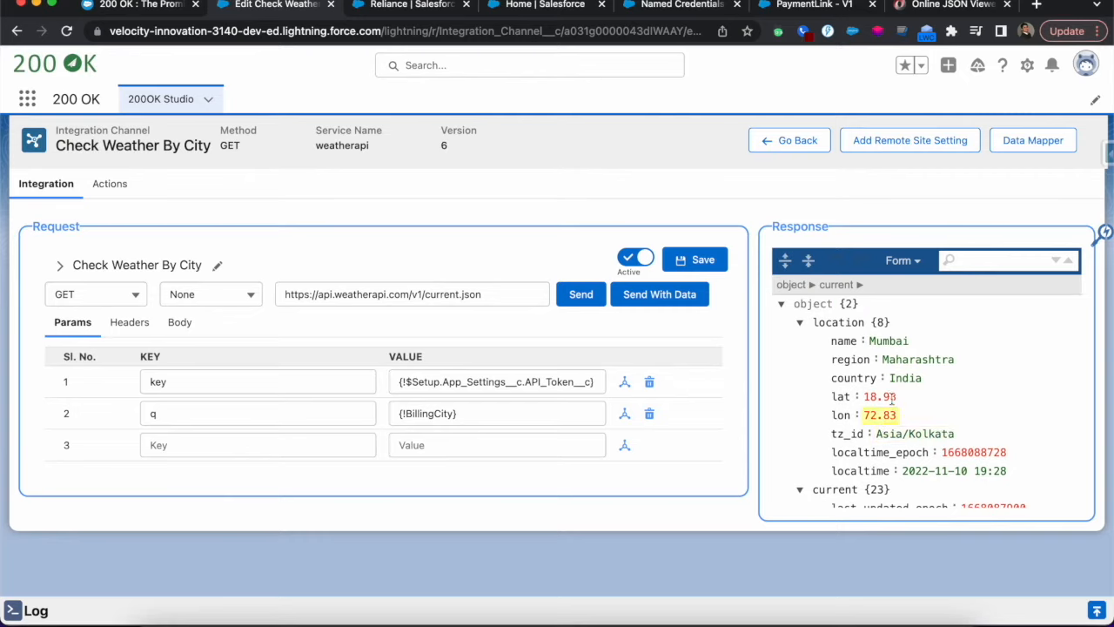
scroll(894, 361, "down", 1)
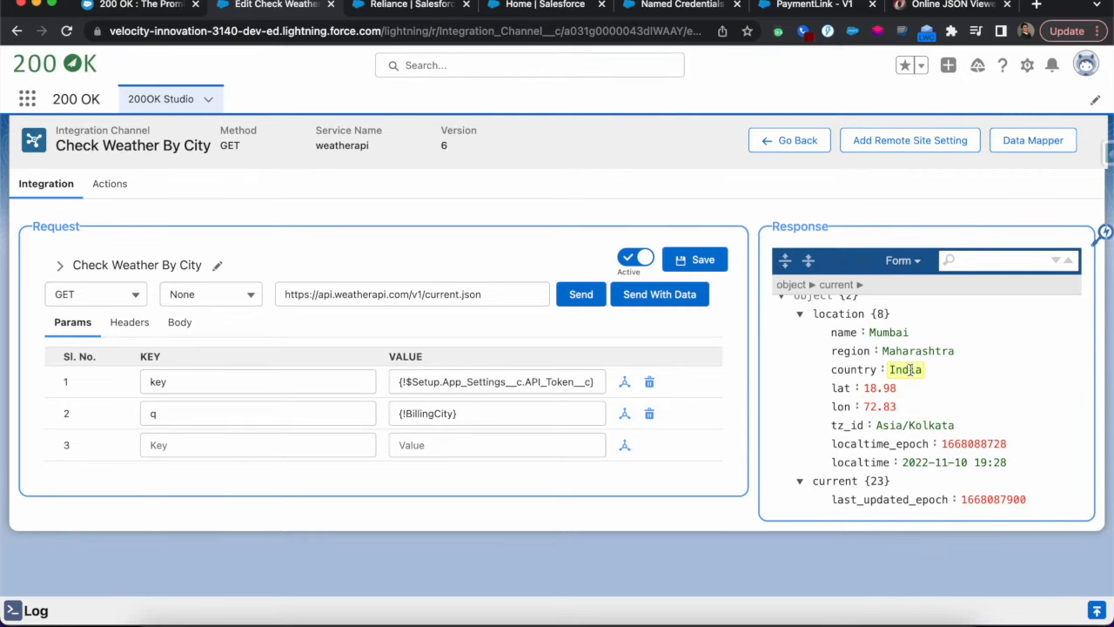
Start adding a new action to the Check Weather By City integration channel
left_click(110, 184)
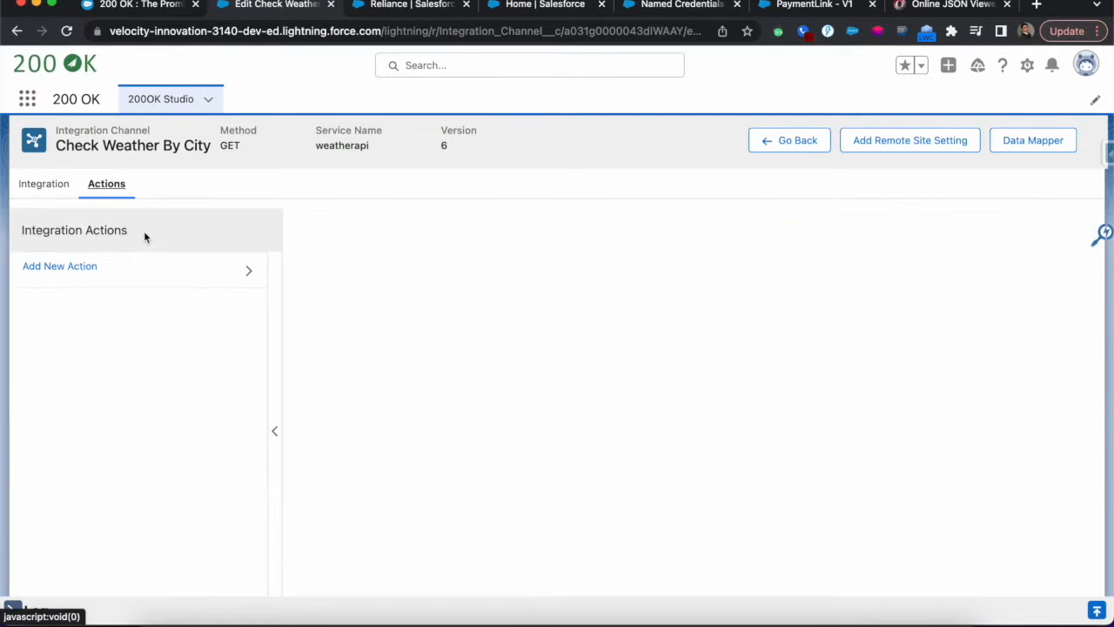
left_click(160, 275)
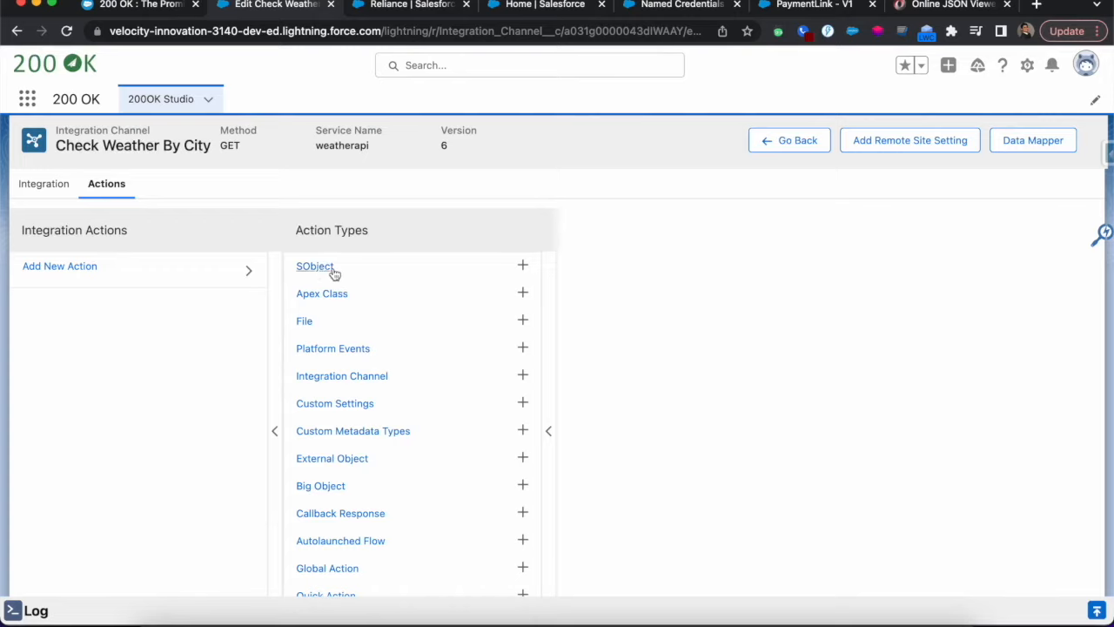
Add a File action, view its available file objects and delete the action
left_click(309, 322)
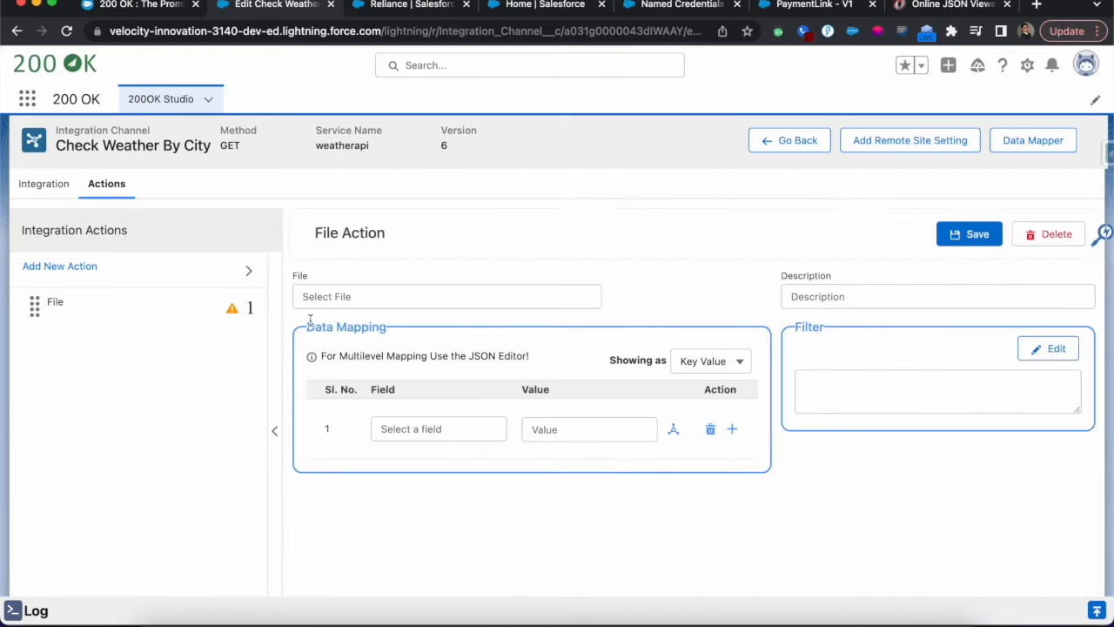
left_click(359, 296)
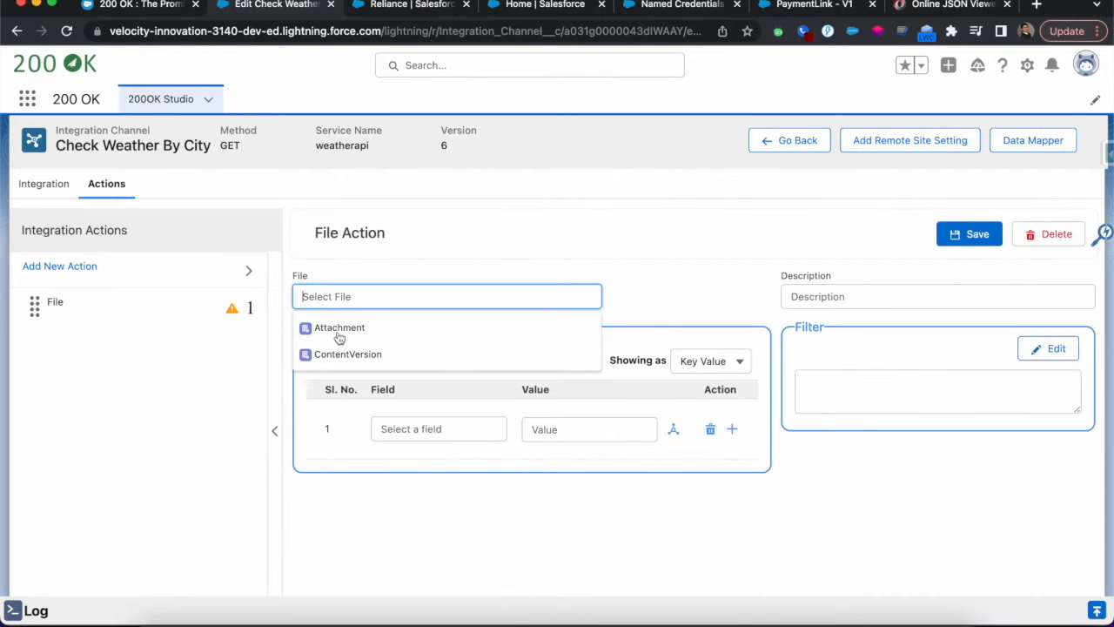
left_click(323, 517)
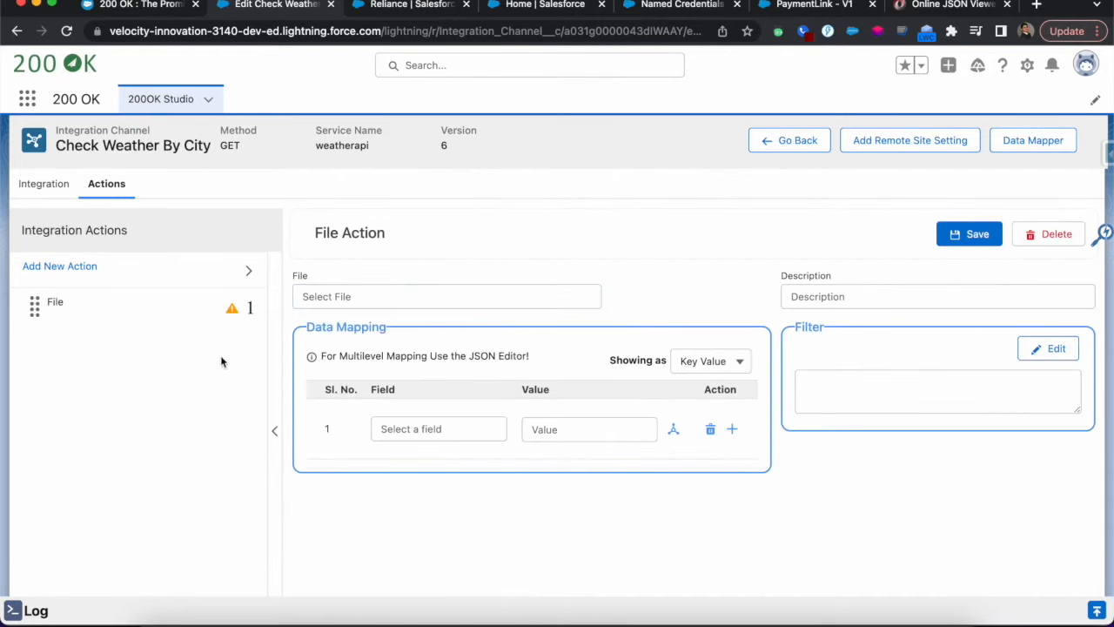
left_click(1049, 241)
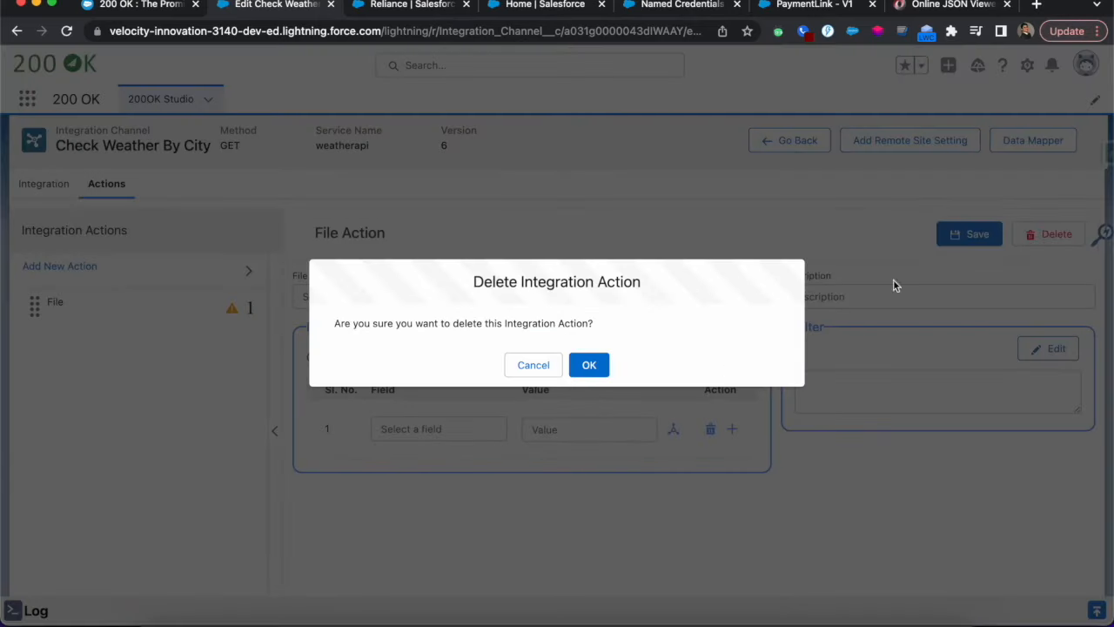
left_click(589, 365)
Add an SObject action to the integration channel and select Account as its object
left_click(182, 272)
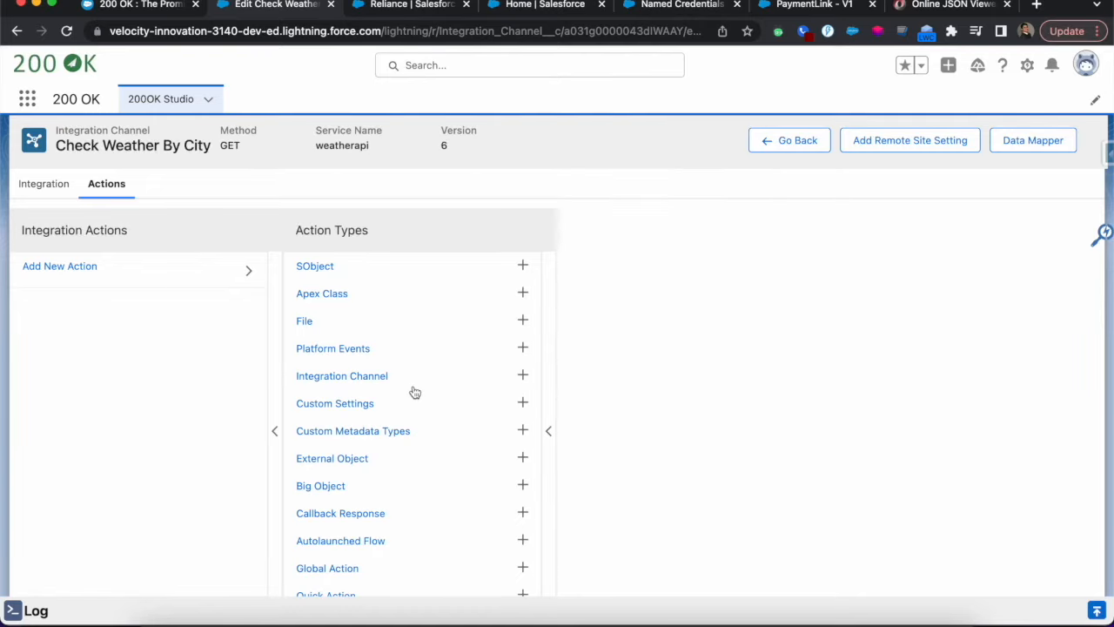
scroll(387, 376, "down", 1)
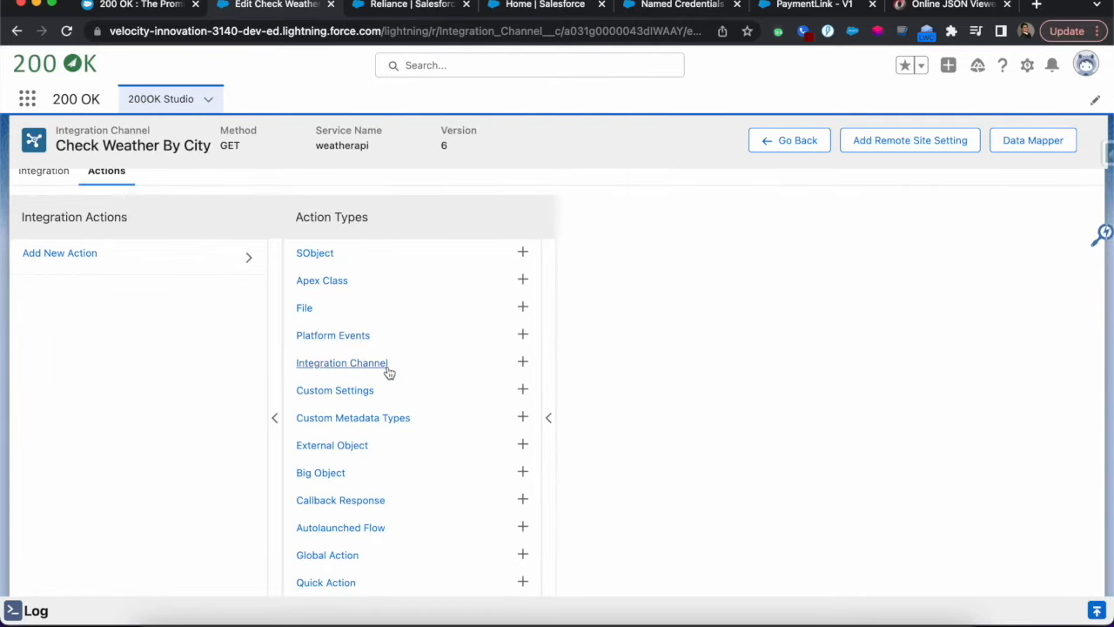
scroll(391, 388, "down", 1)
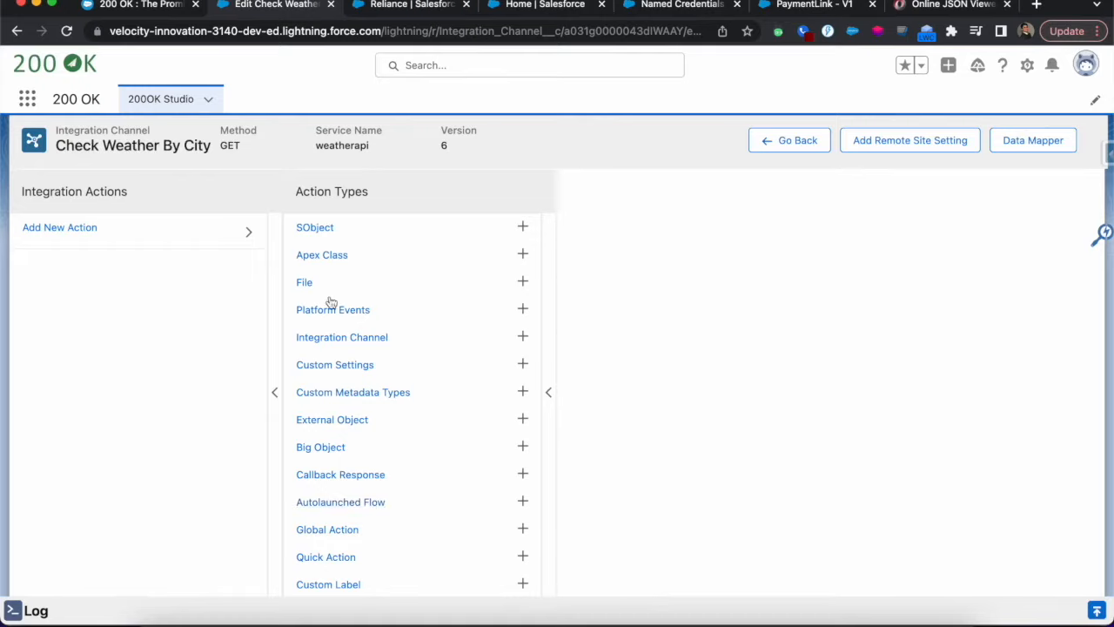
left_click(318, 229)
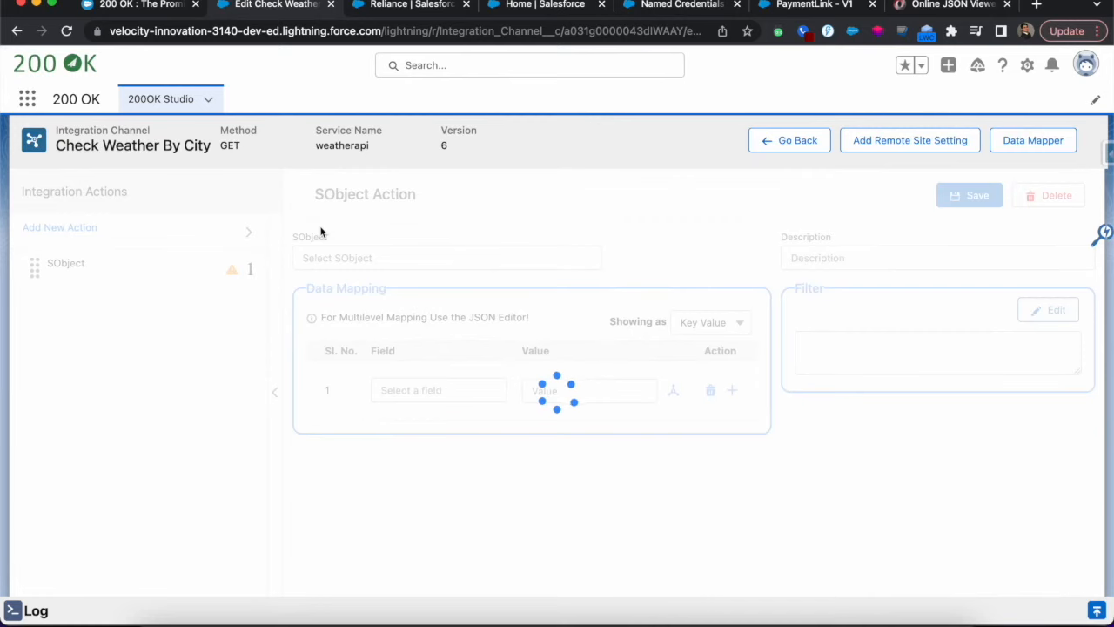
left_click(357, 254)
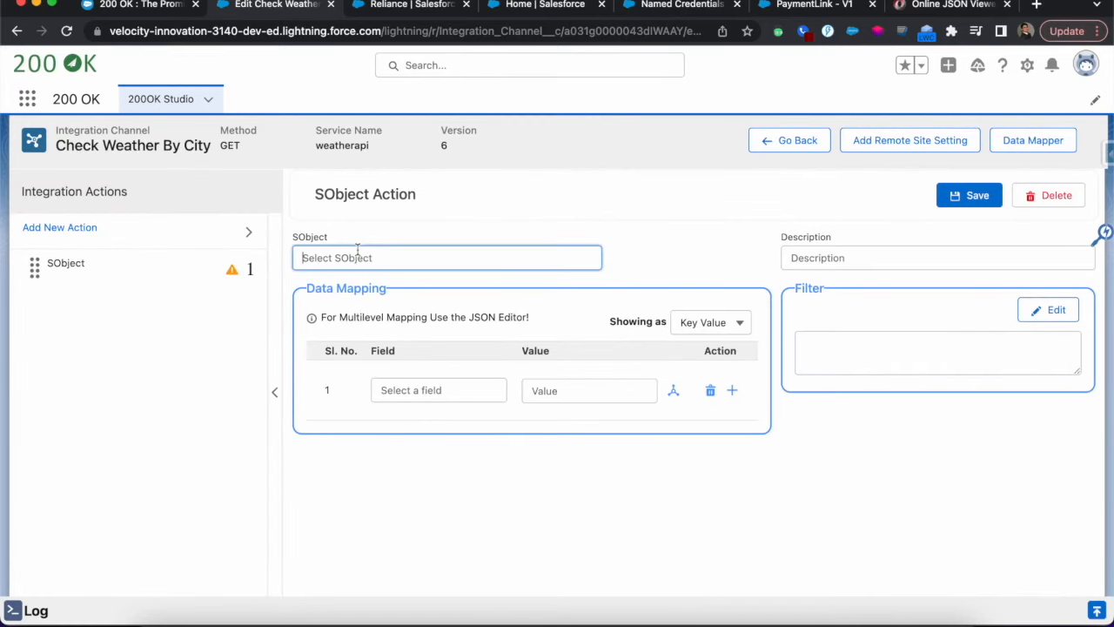
type("Account")
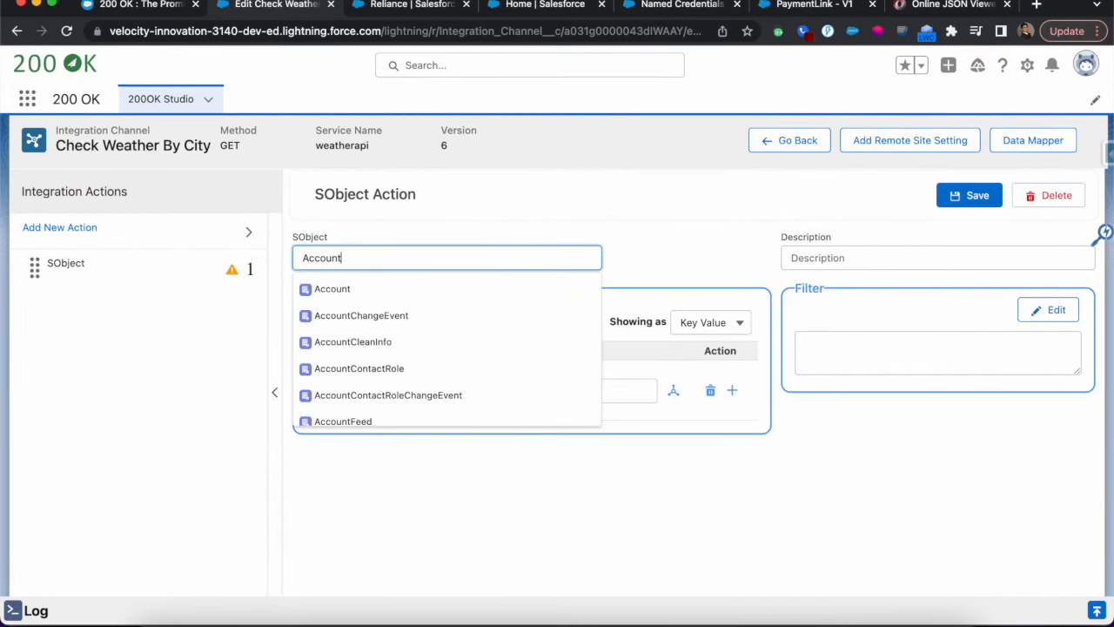
left_click(330, 290)
Map the Account action's Id field to the merge field {!$RecordId}
left_click(442, 390)
type("I")
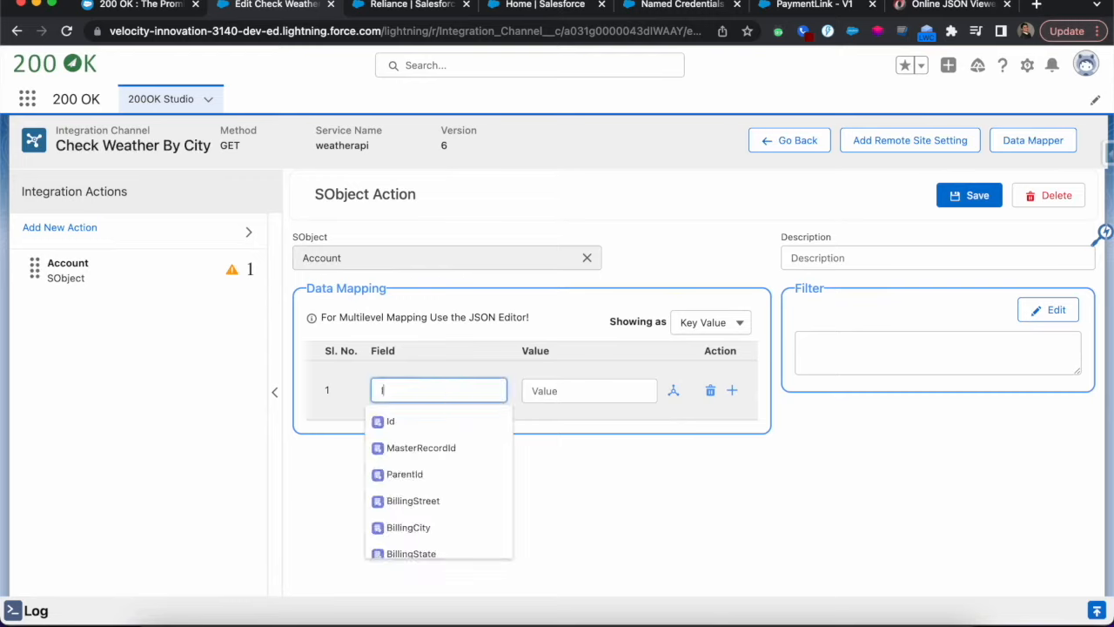
left_click(392, 424)
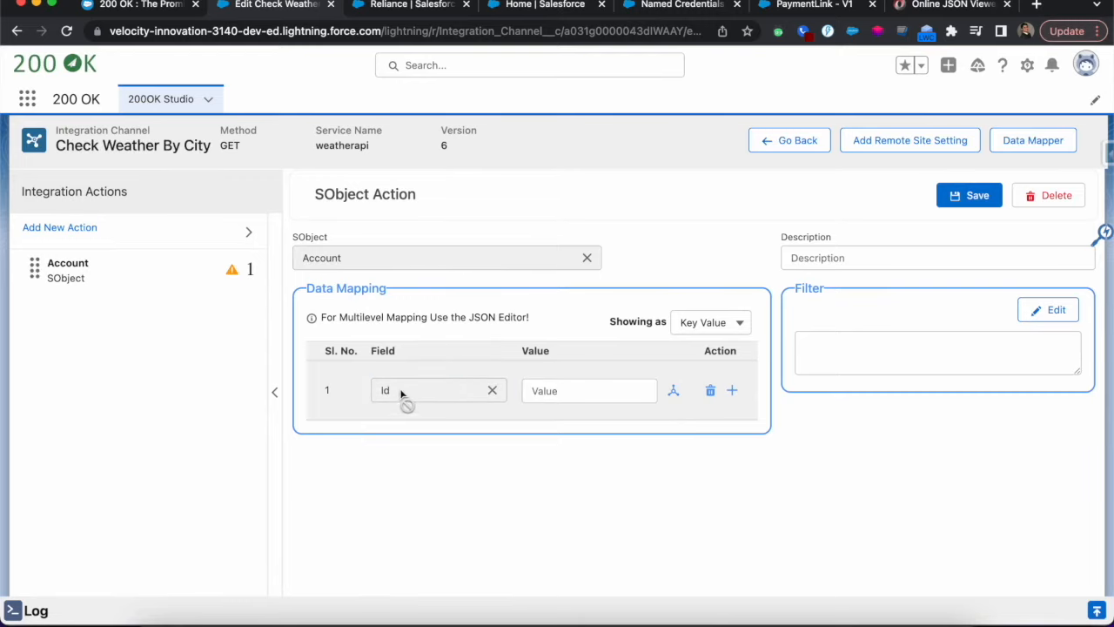
left_click(574, 393)
type("{!")
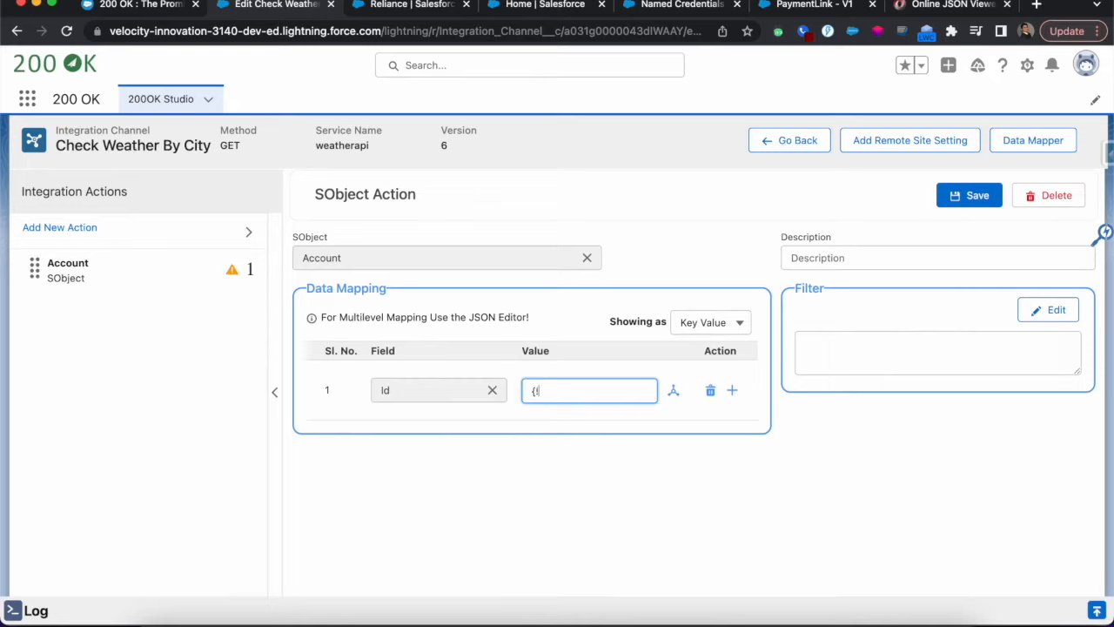
type("$RecordId")
left_click(566, 483)
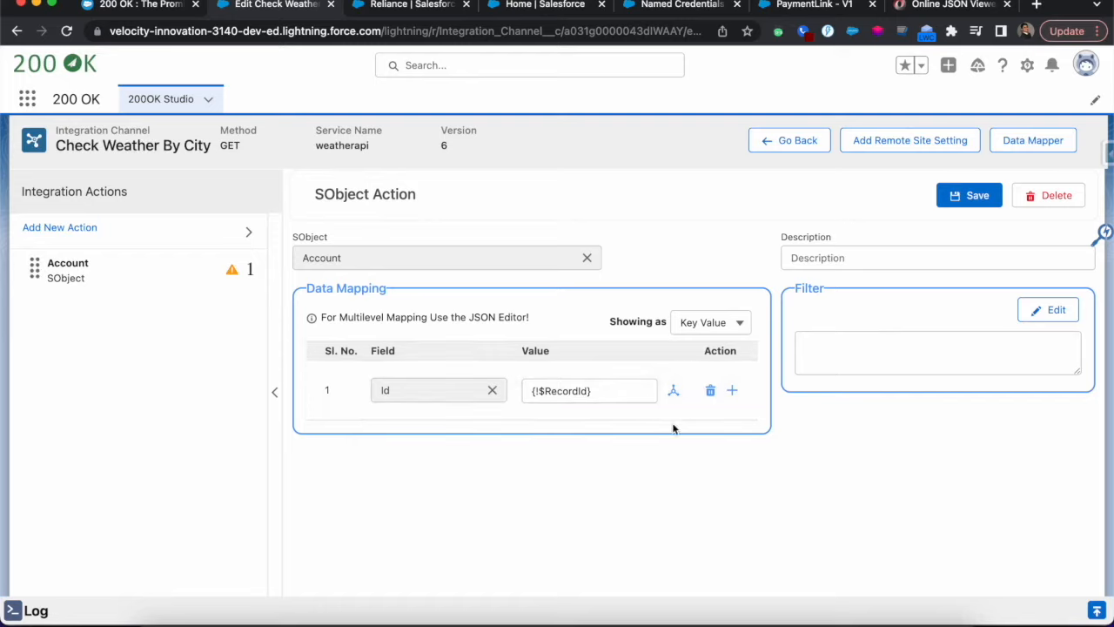
Add a second data mapping row to the Account action for the BillingCountry field
left_click(731, 391)
left_click(428, 456)
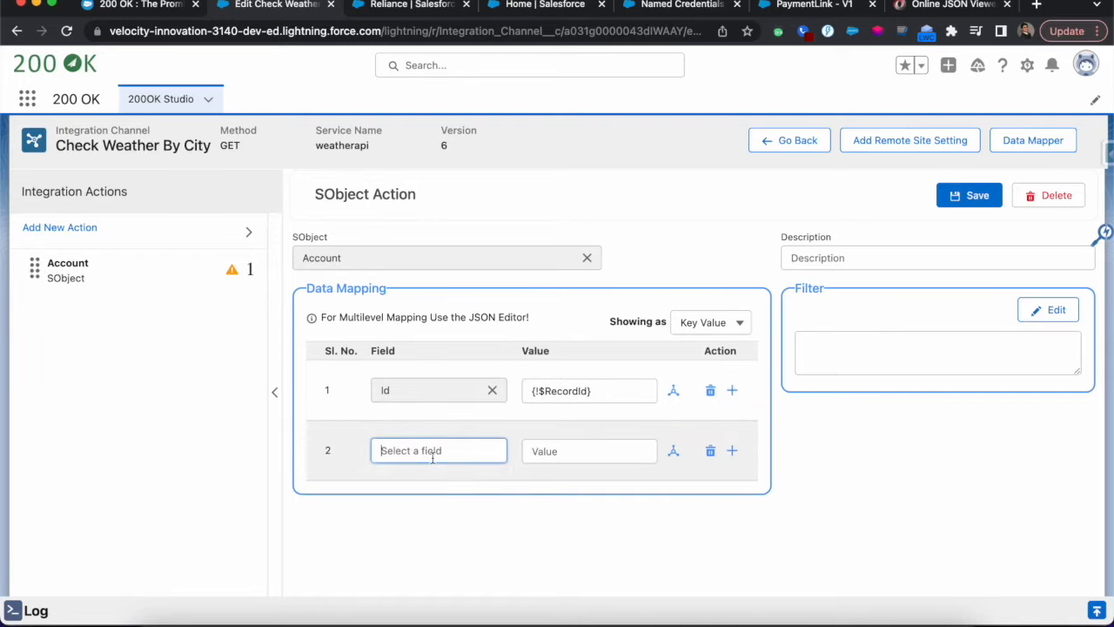
type("count")
left_click(416, 481)
left_click(573, 451)
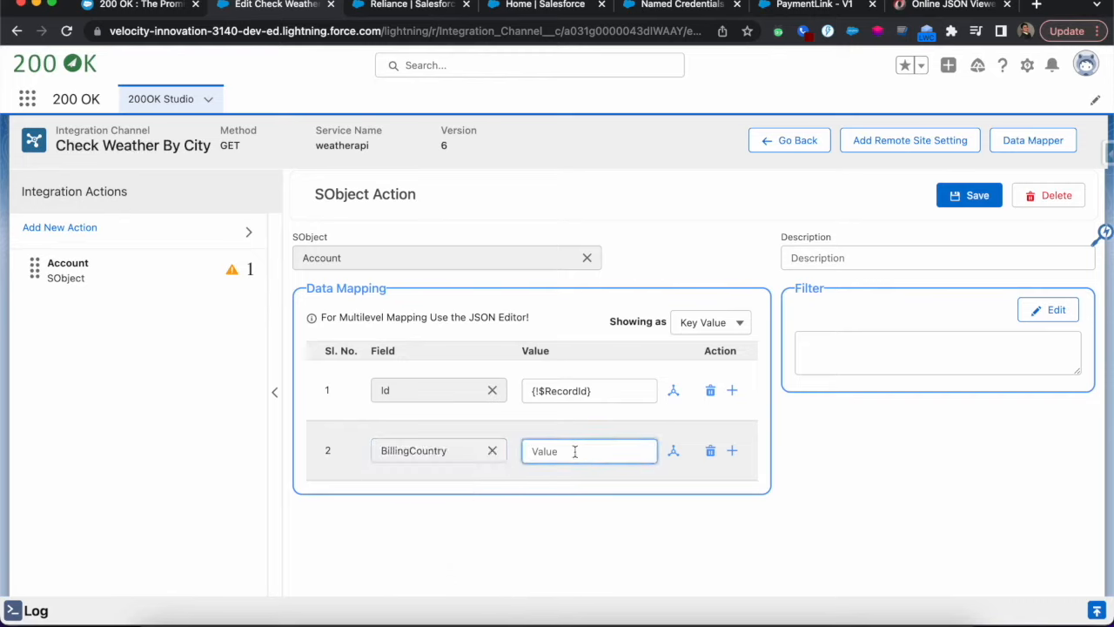
Open the data mapper for the BillingCountry value and load the integration channel's Response as the source
left_click(674, 452)
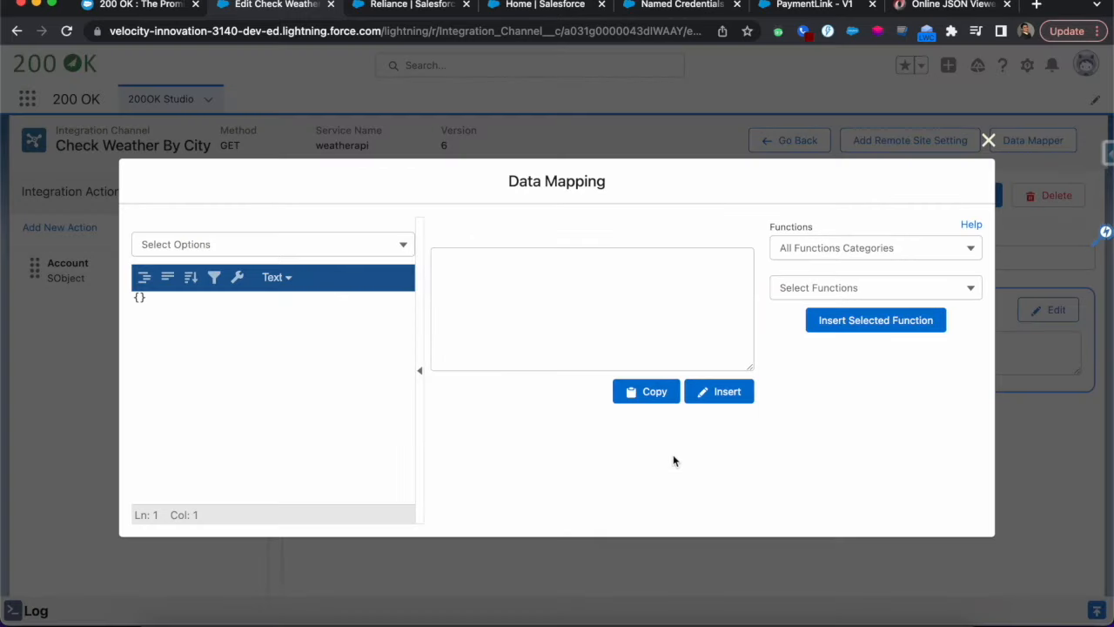
left_click(327, 244)
left_click(211, 278)
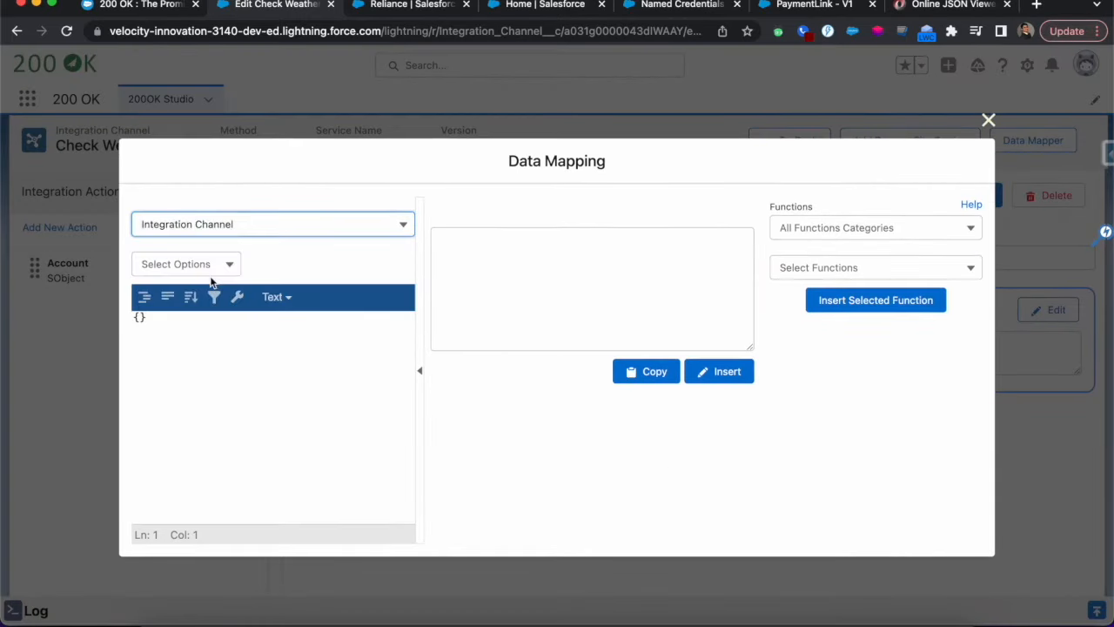
left_click(211, 264)
left_click(193, 324)
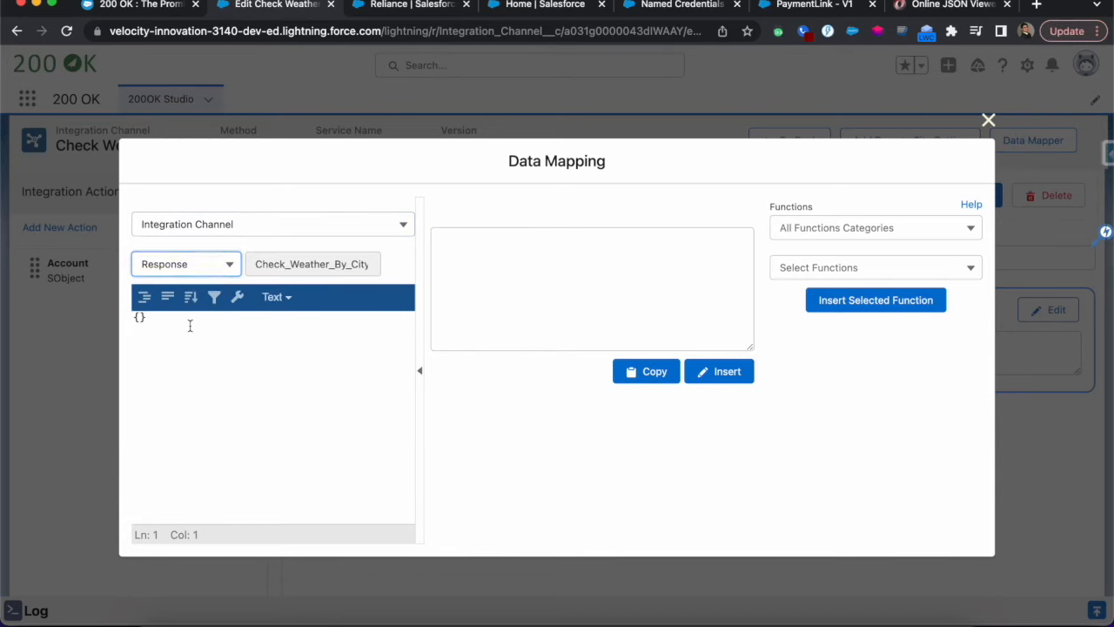
Display the sample response in Form view and search it for the country node
scroll(209, 409, "down", 3)
scroll(232, 433, "up", 3)
left_click(277, 296)
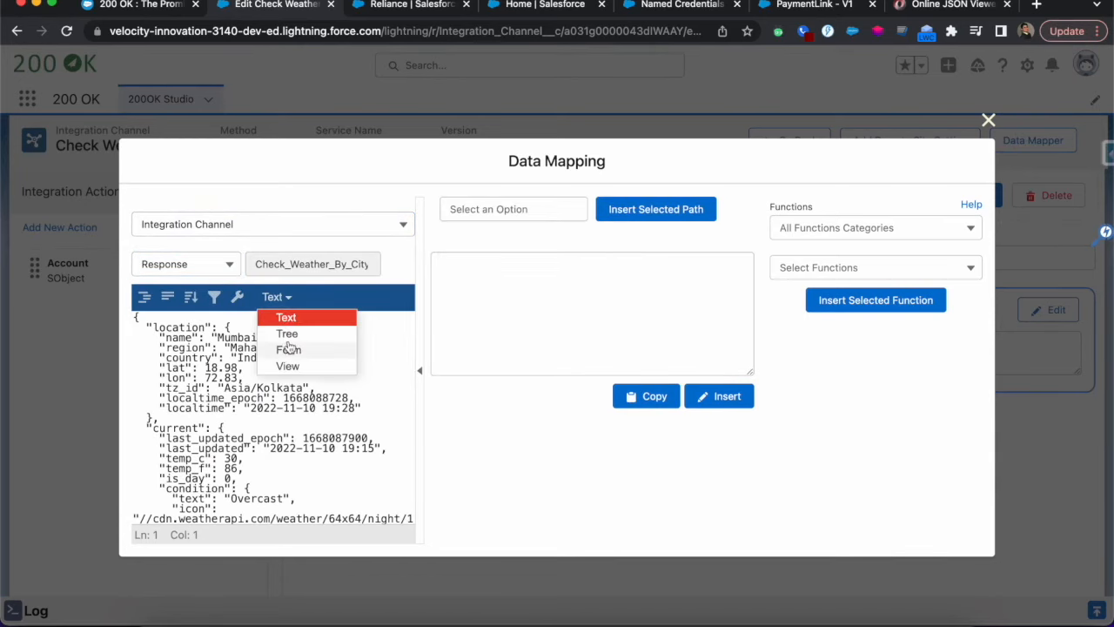
left_click(294, 351)
left_click(314, 295)
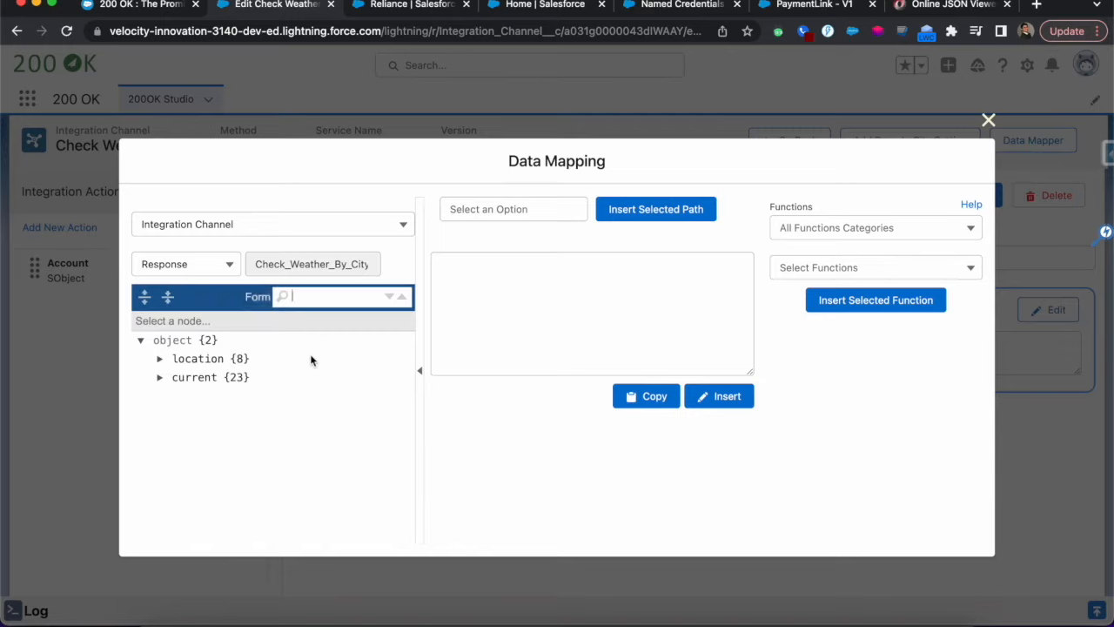
type("countr")
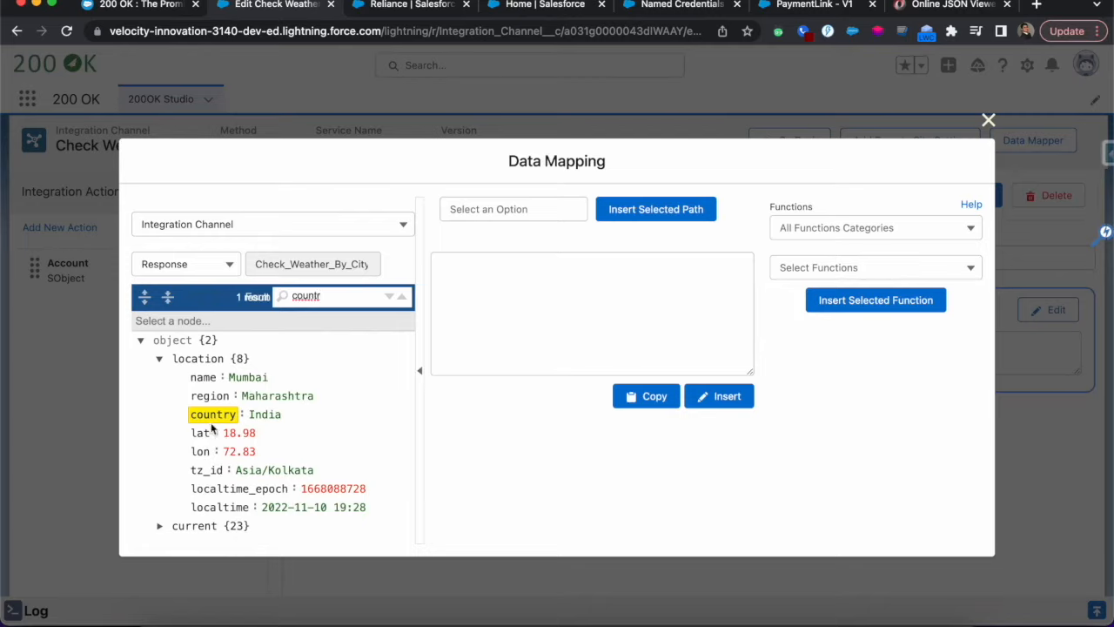
Build the path /location/country from the response and insert it as the BillingCountry value
left_click(487, 213)
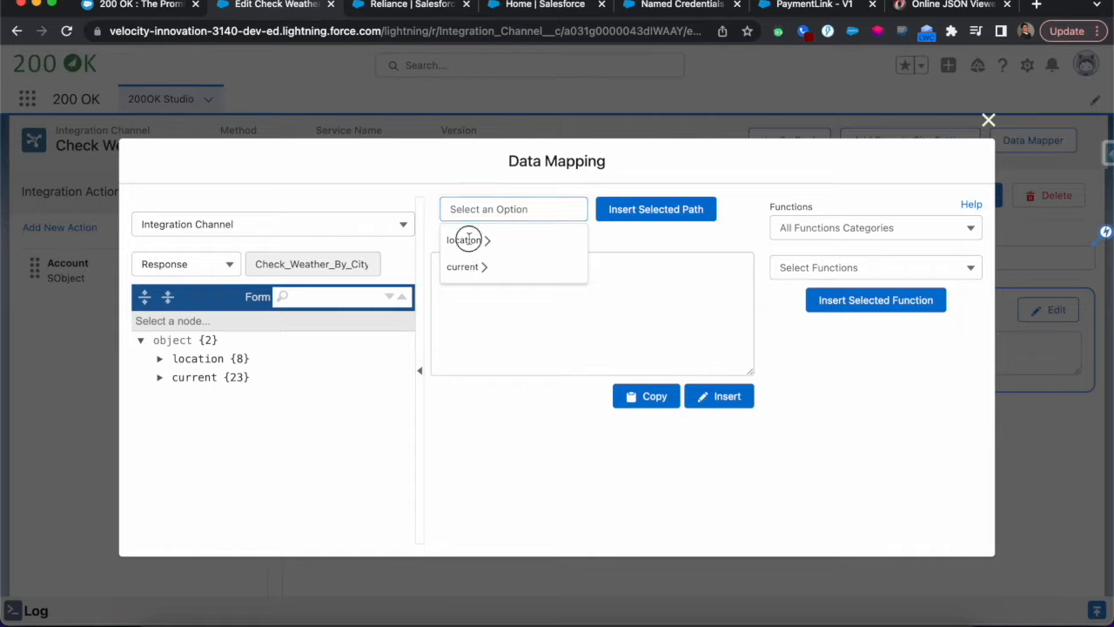
left_click(468, 240)
left_click(541, 209)
type("cou")
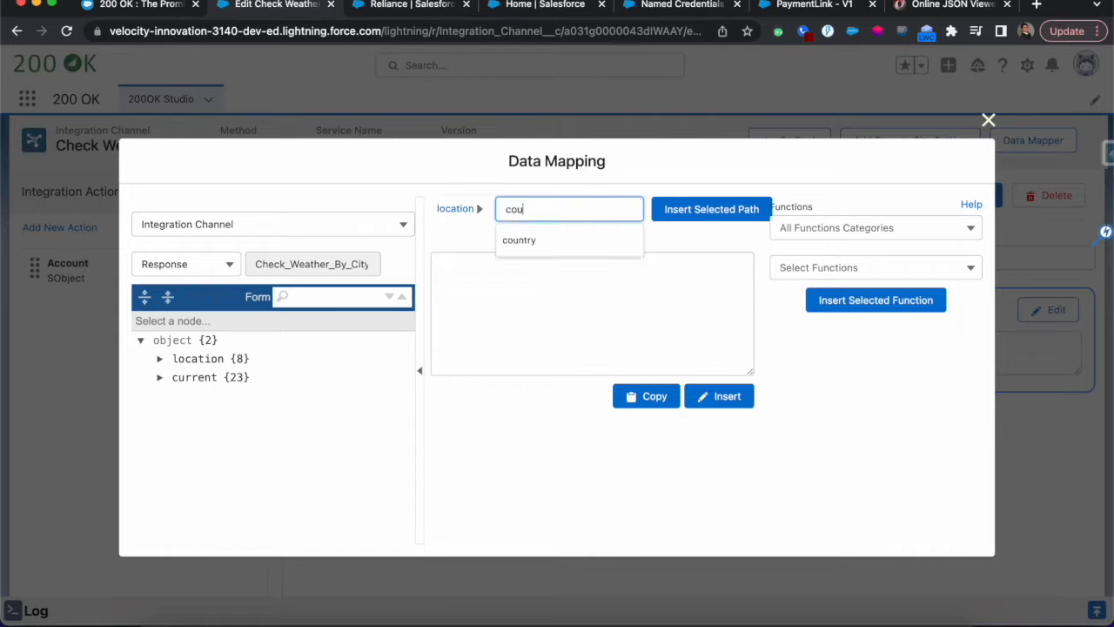
left_click(524, 242)
left_click(619, 211)
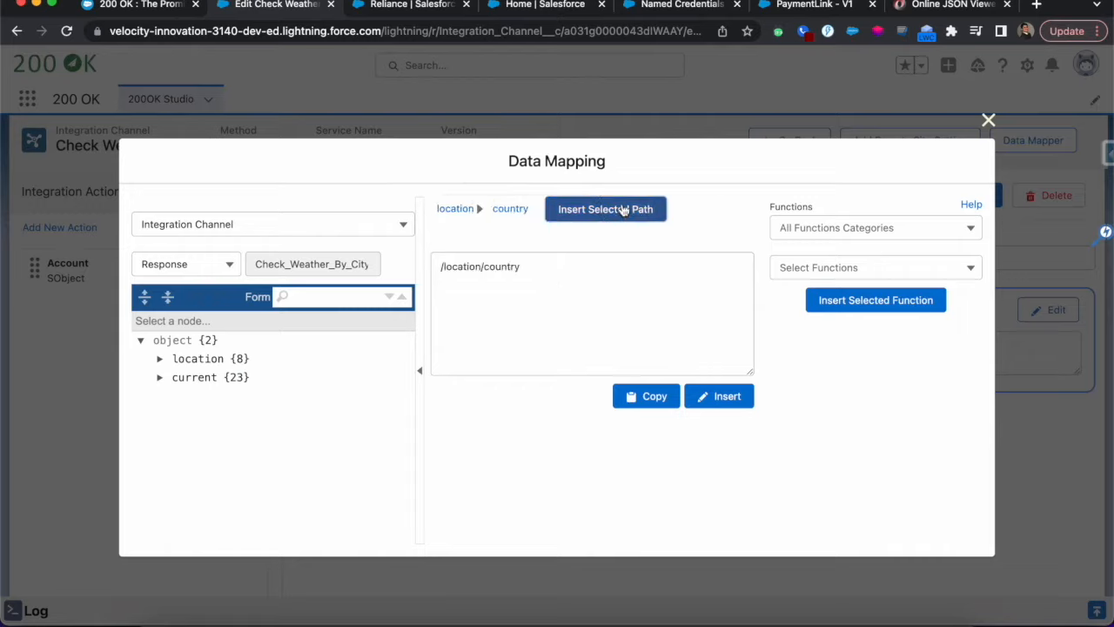
left_click_drag(531, 264, 428, 264)
left_click(472, 290)
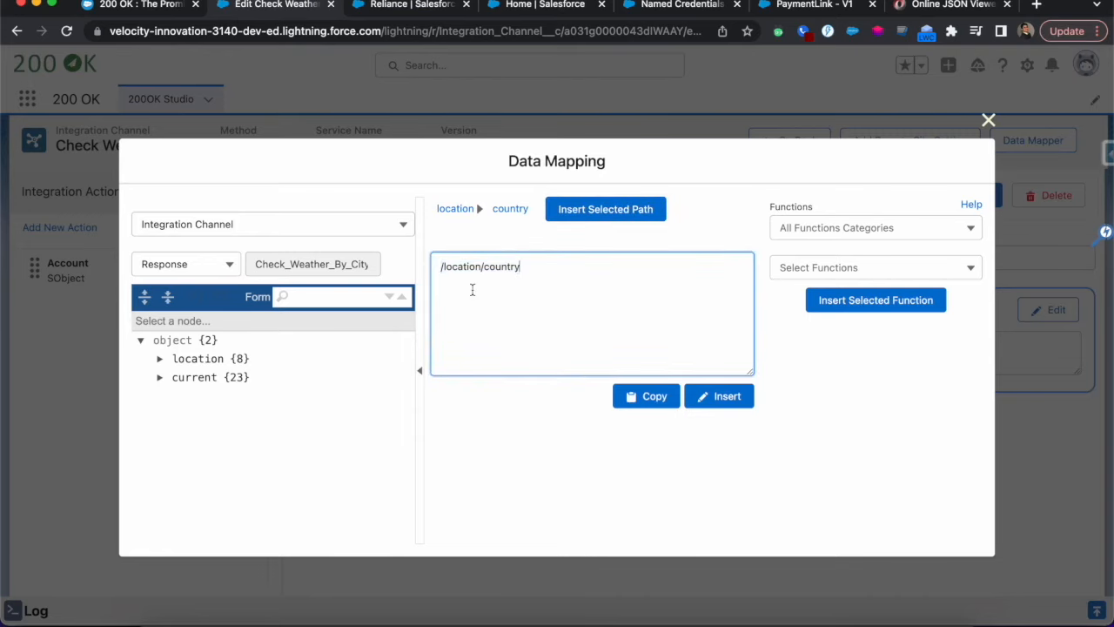
left_click(721, 398)
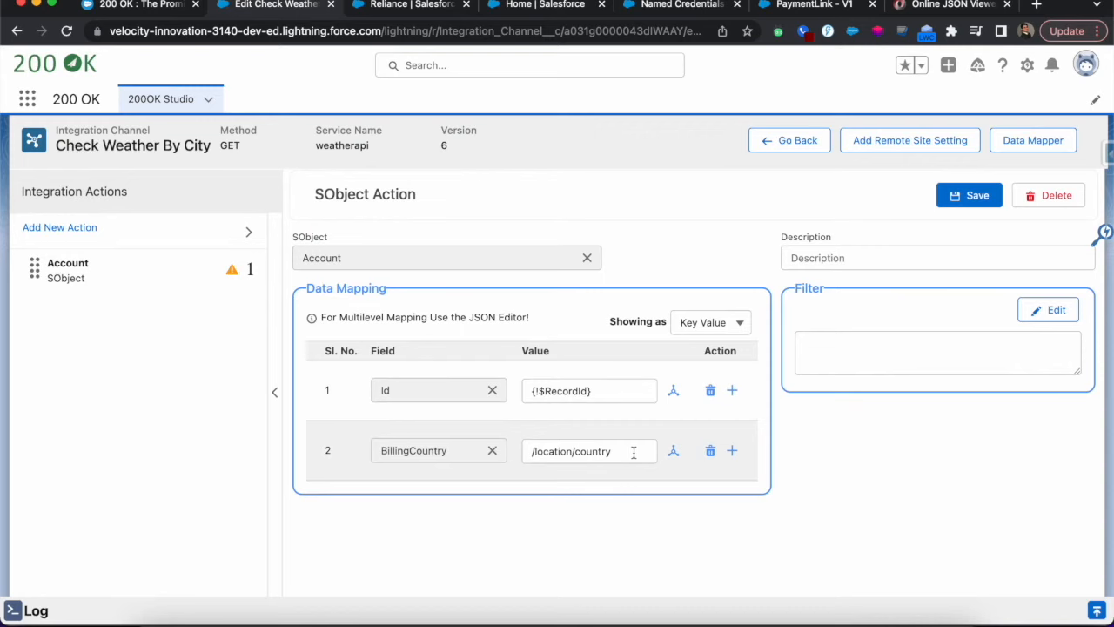
Reopen the BillingCountry mapping and browse the function categories and available functions, keeping /location/country as the value
left_click(673, 451)
left_click(569, 265)
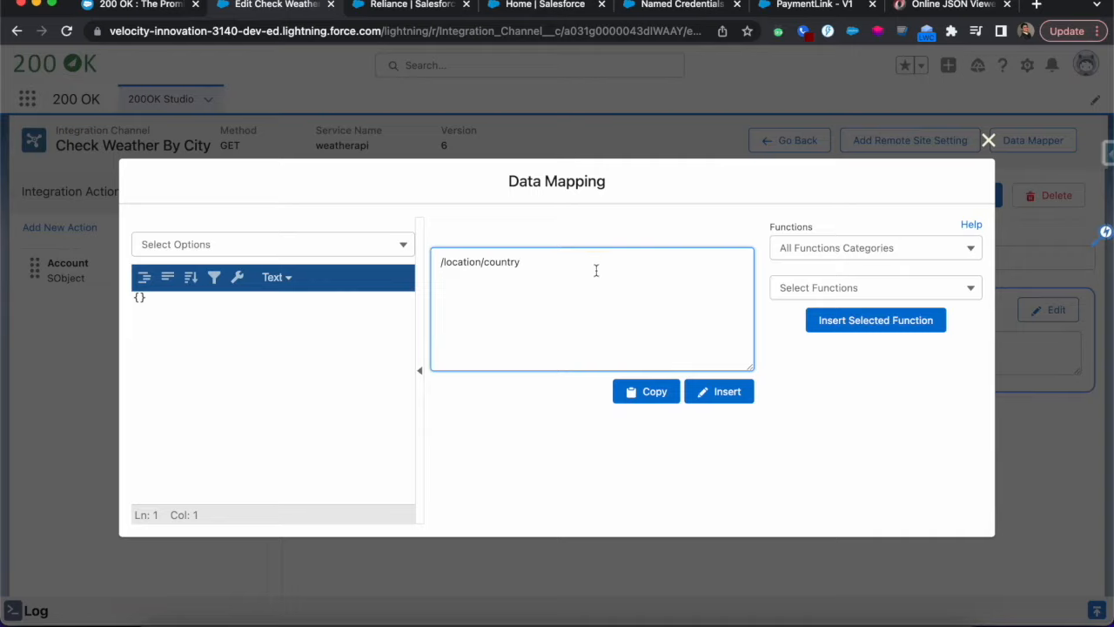
left_click(858, 250)
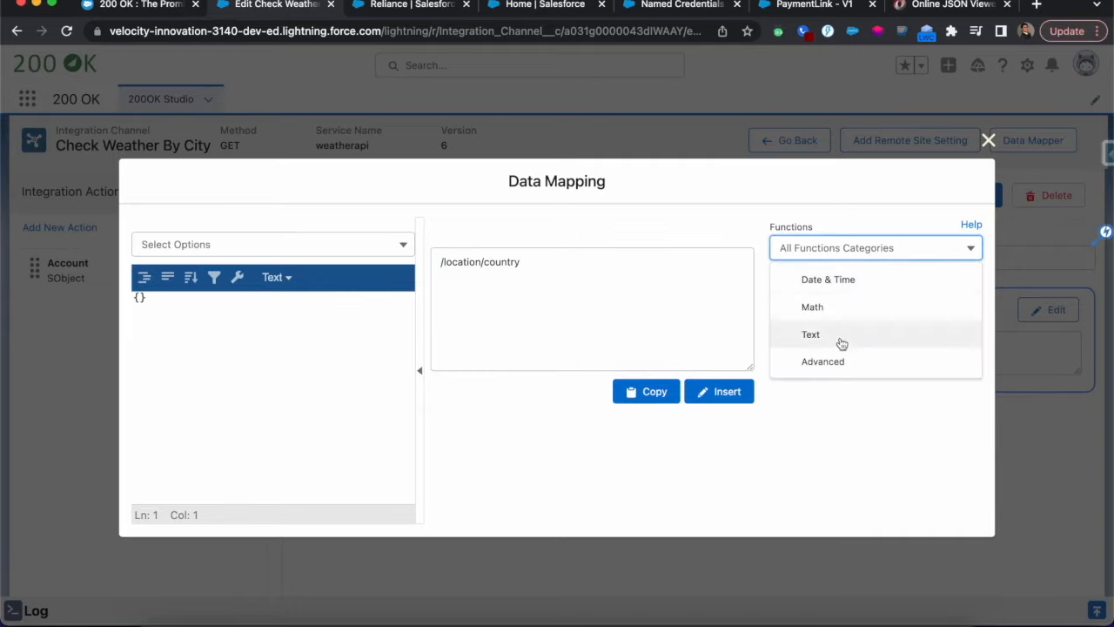
left_click(839, 409)
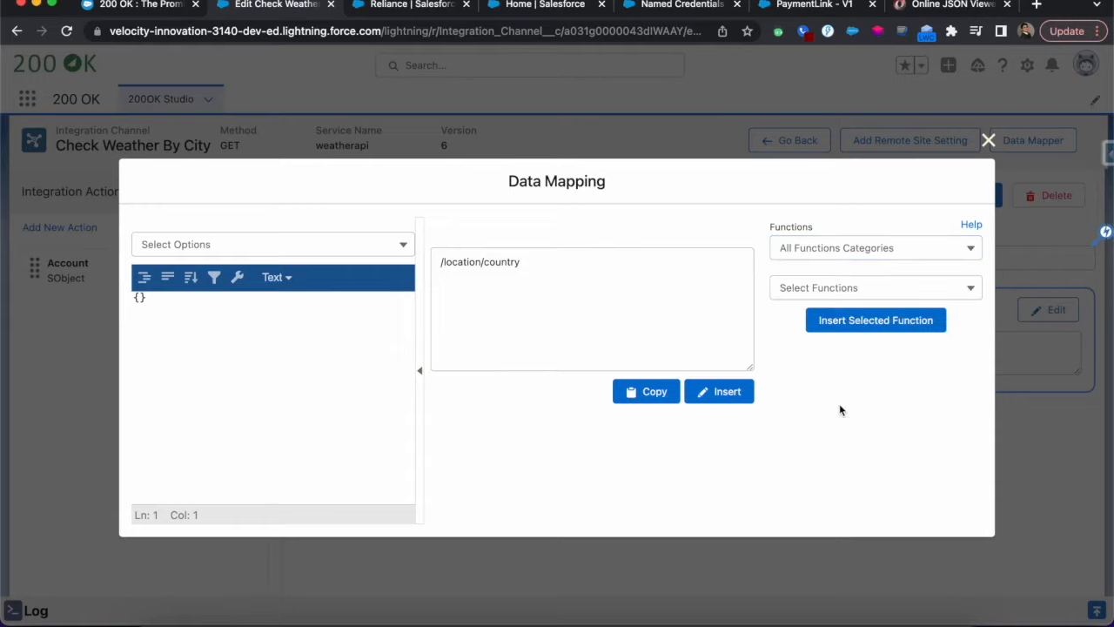
left_click(838, 286)
scroll(833, 409, "down", 5)
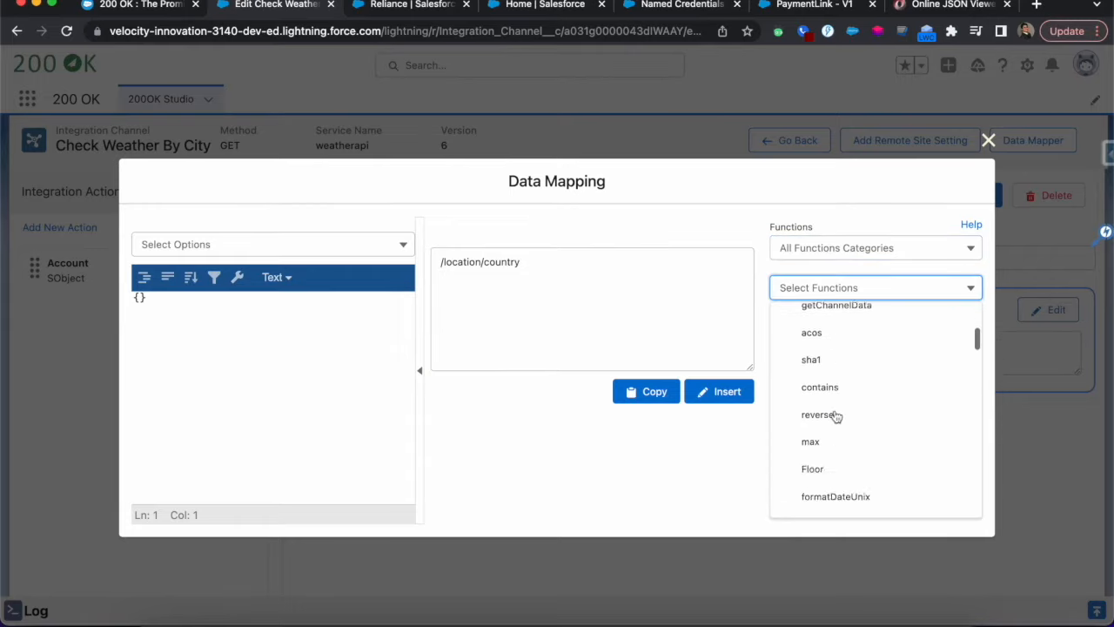
scroll(836, 416, "down", 5)
scroll(836, 418, "up", 4)
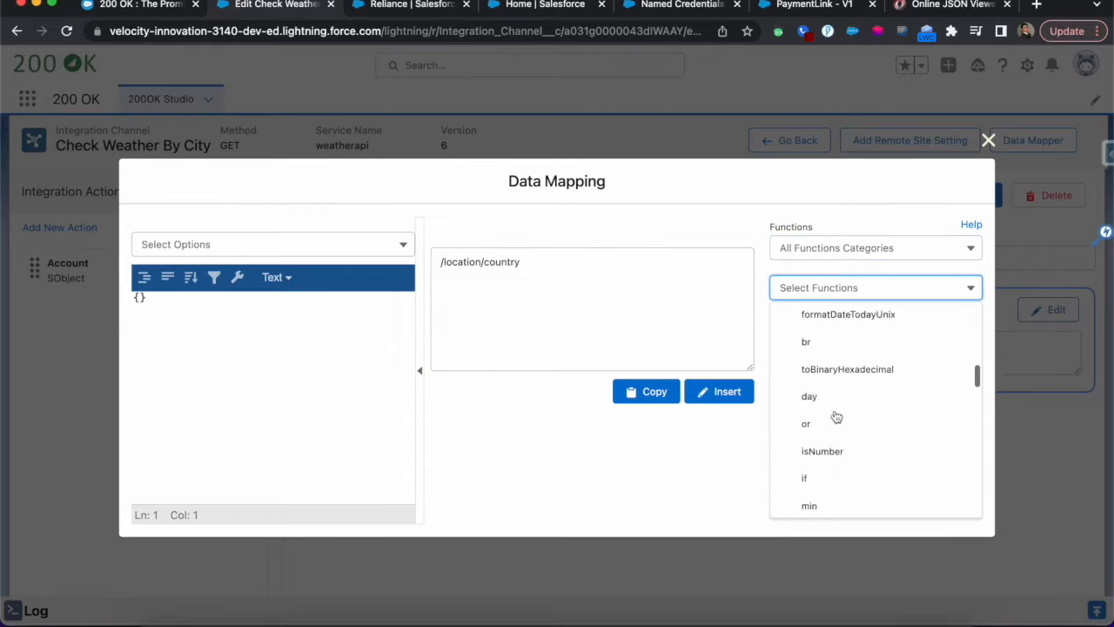
left_click(733, 459)
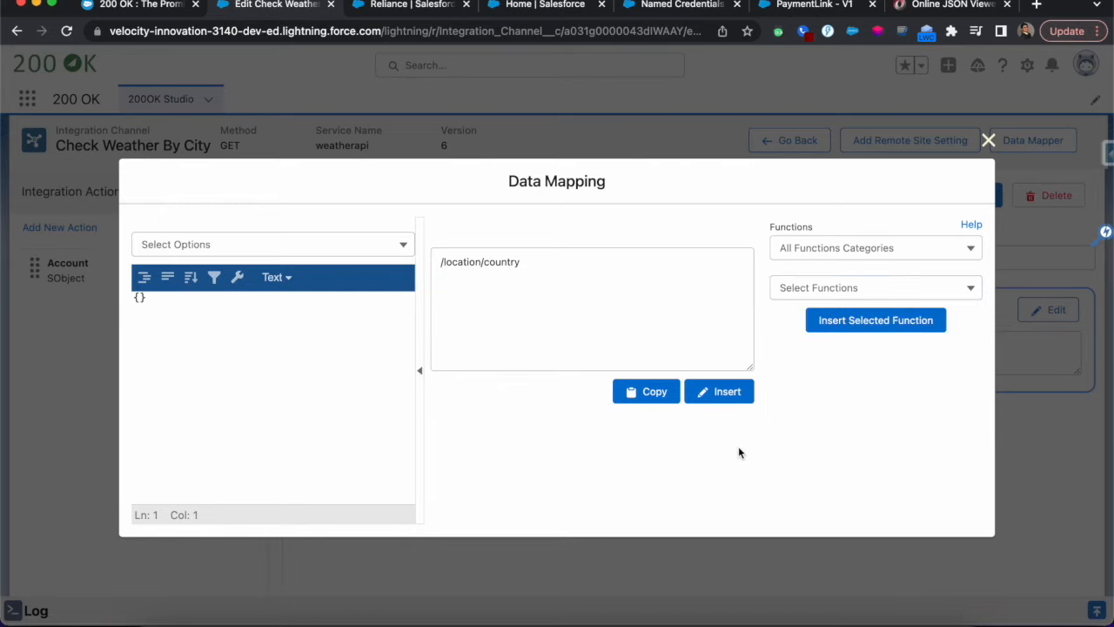
left_click(548, 255)
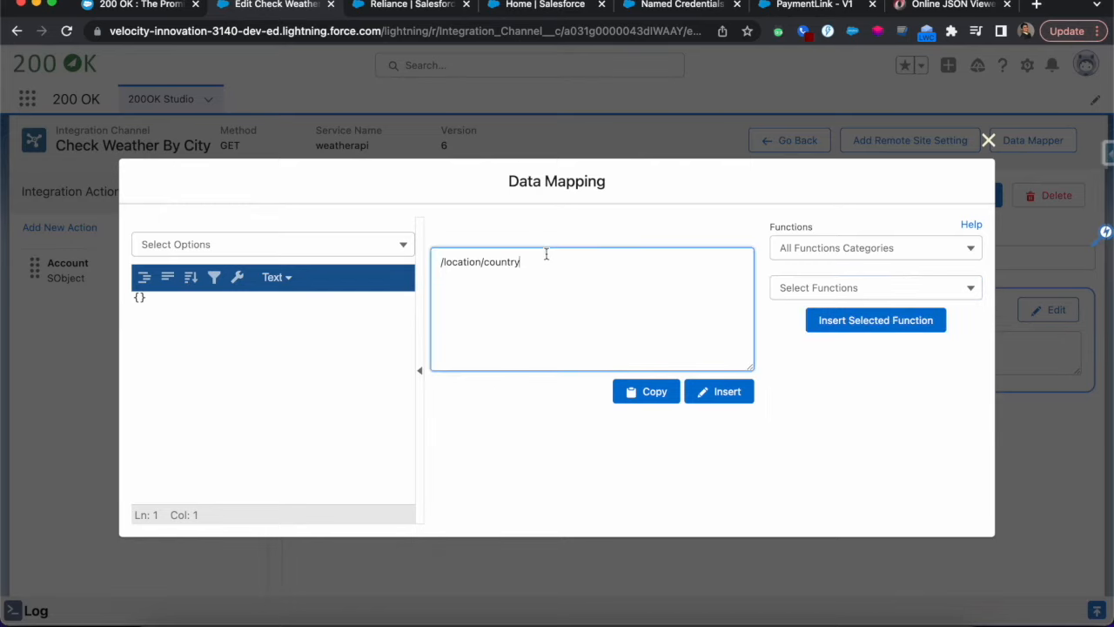
left_click(727, 391)
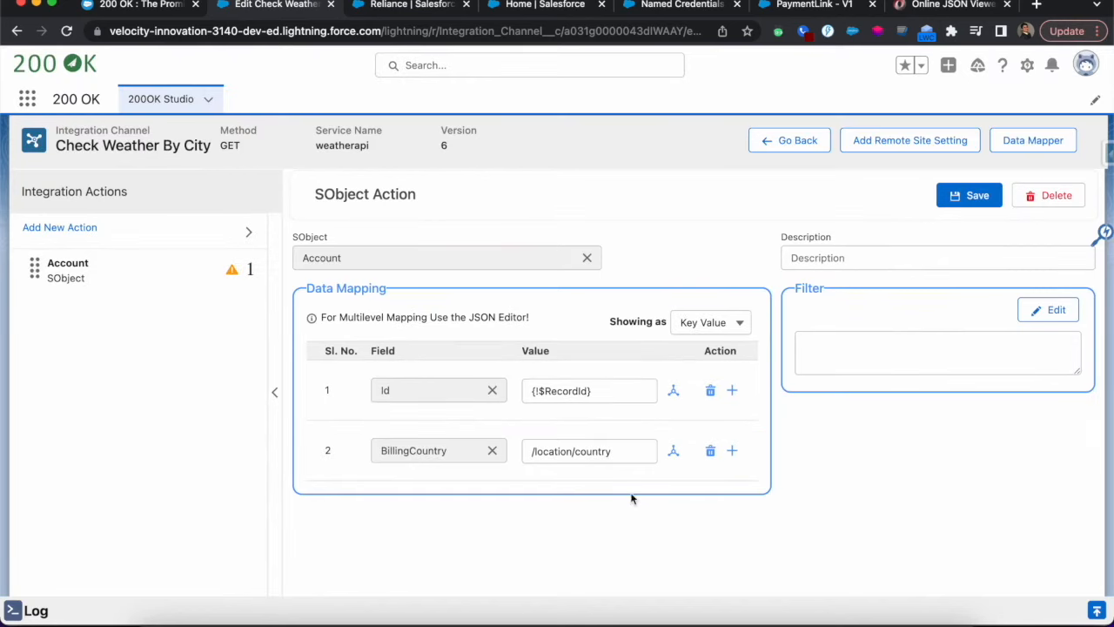
Save the Account SObject action and return to the channel's integration request
left_click(968, 193)
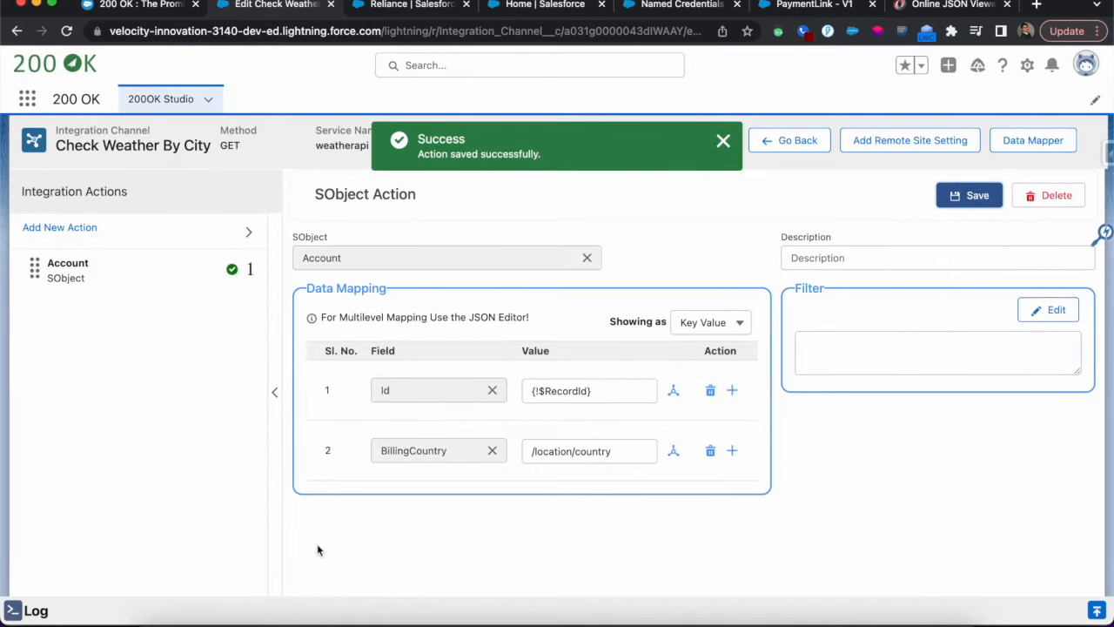
left_click(722, 141)
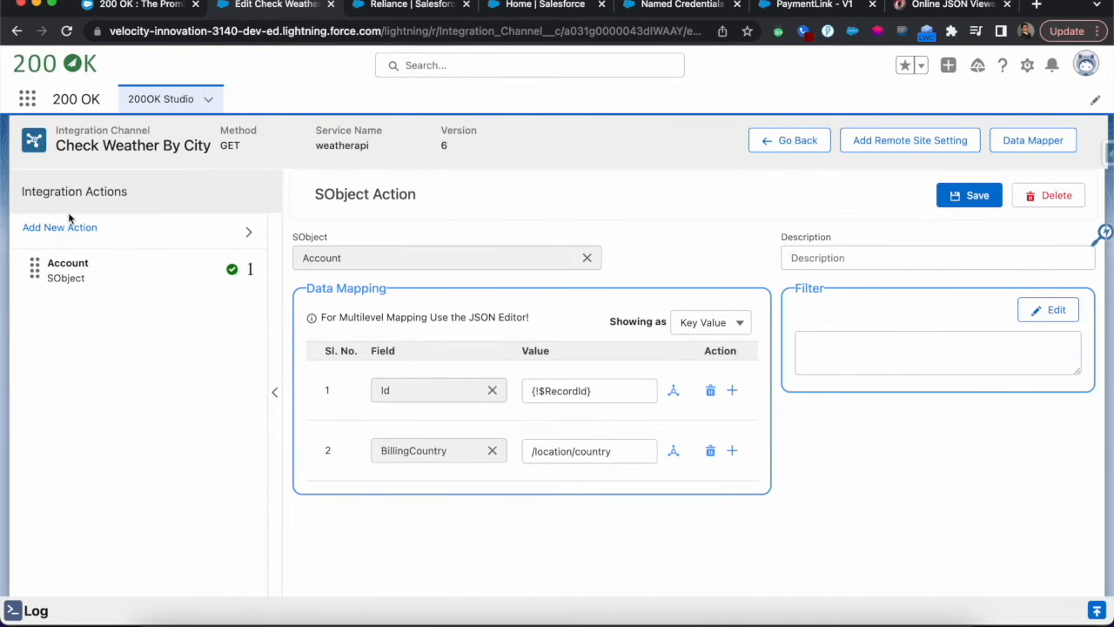
left_click(47, 186)
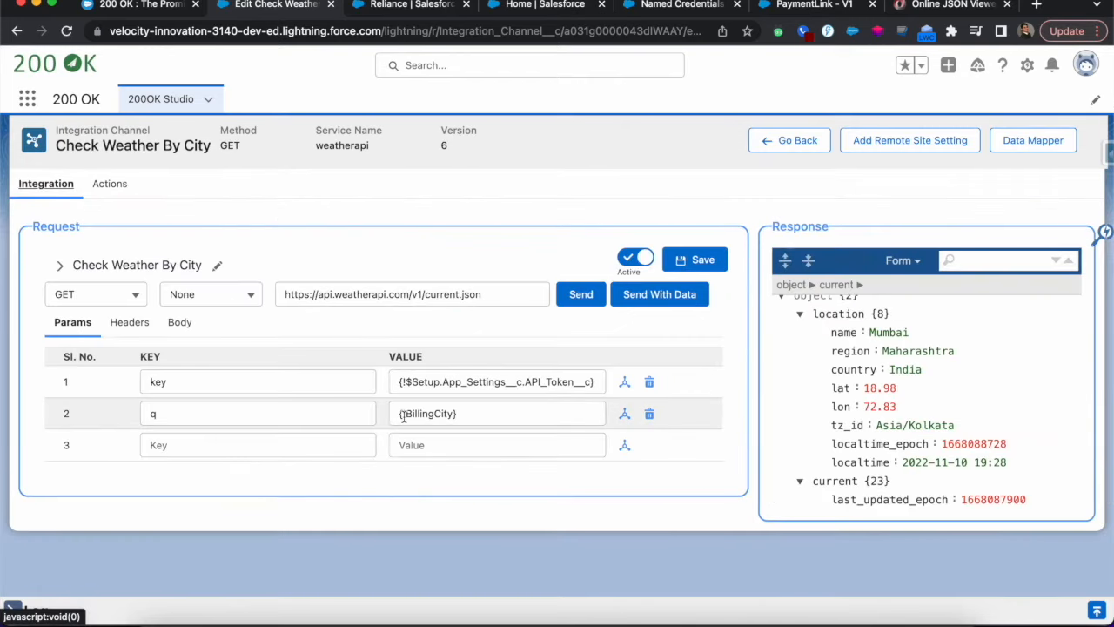
Send the request with data, using the Account object and the Reliance record
left_click(674, 297)
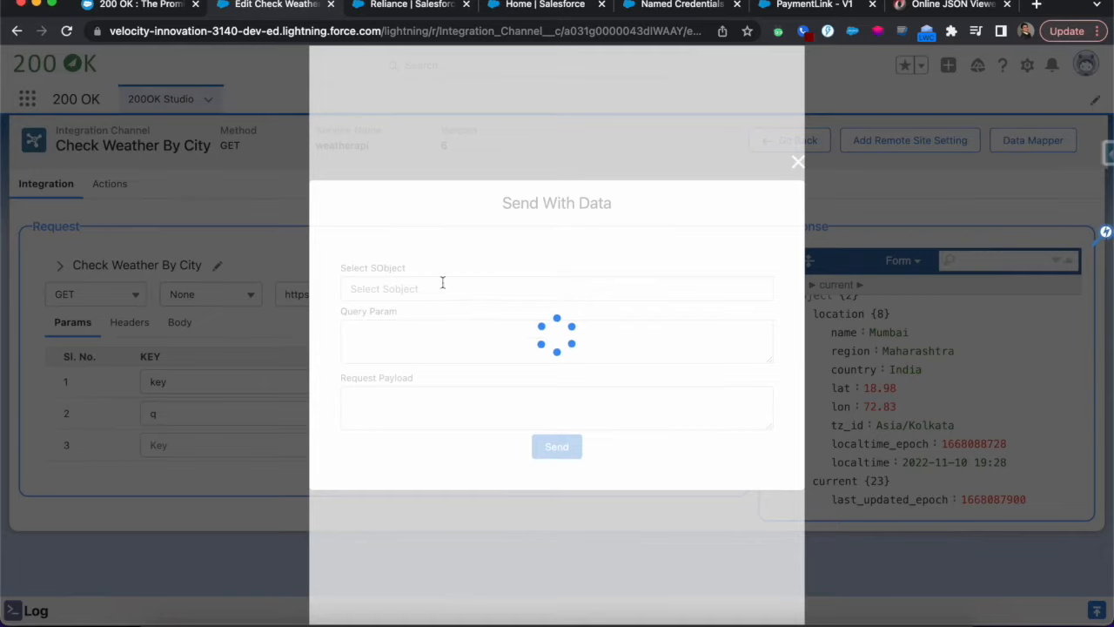
left_click(441, 288)
type("Acco")
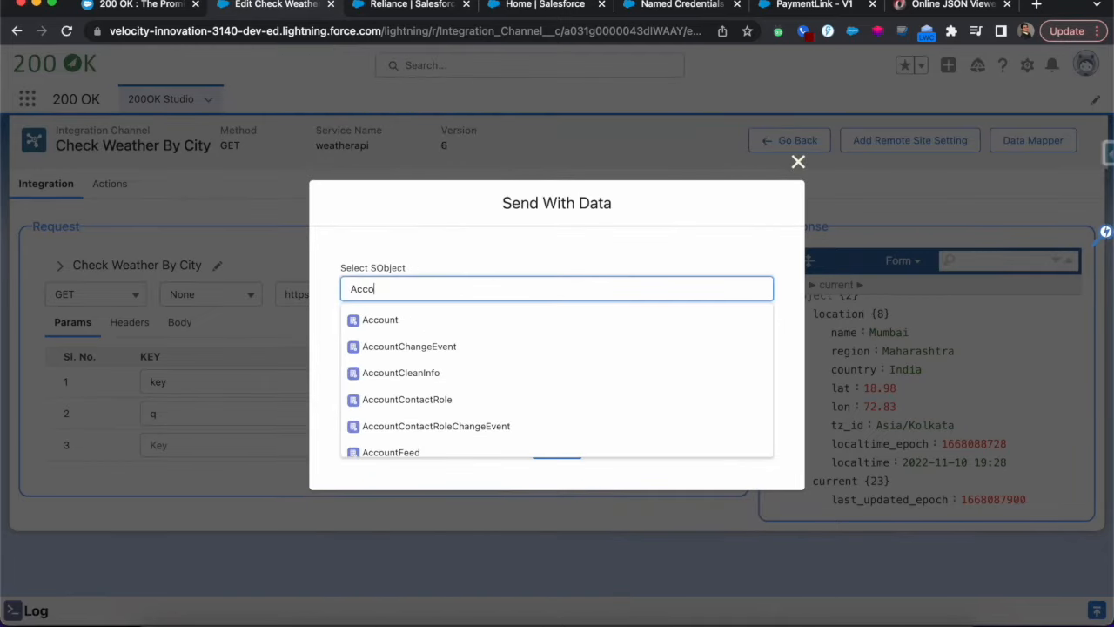
left_click(403, 323)
left_click(388, 327)
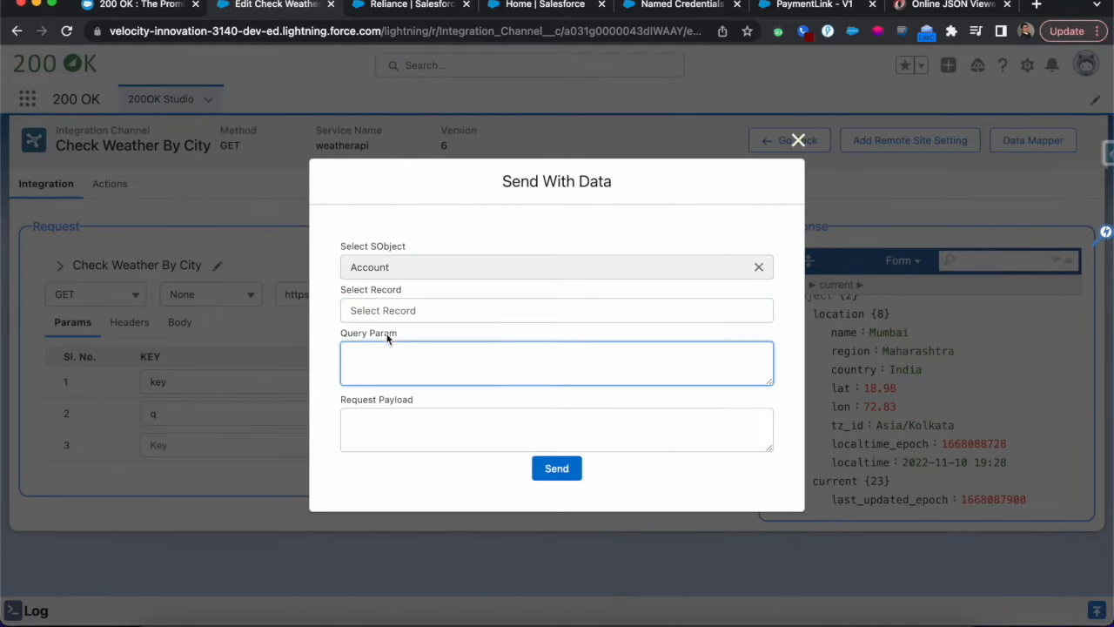
left_click(393, 310)
type("Reli")
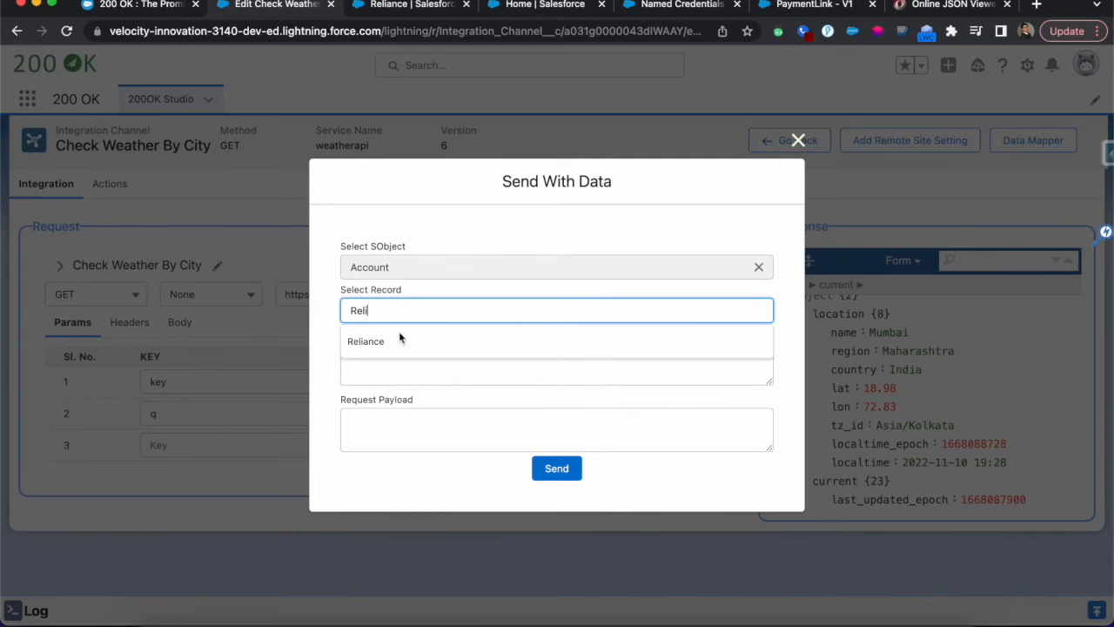
left_click(360, 342)
left_click(557, 468)
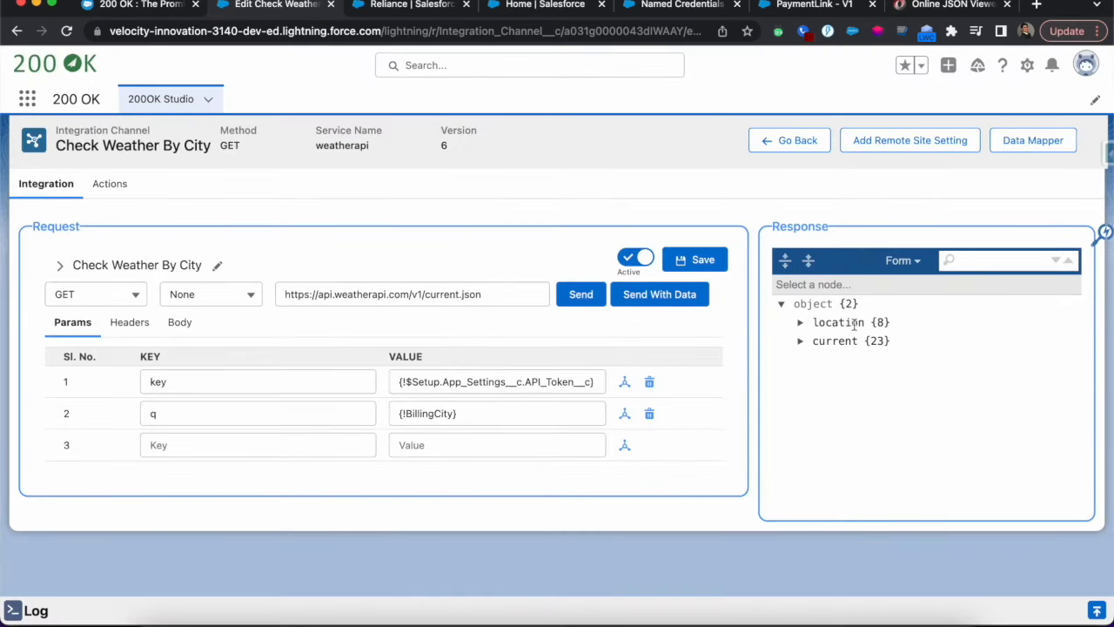
Open the execution log of the latest call and examine its status code and action execution entries
left_click(1096, 610)
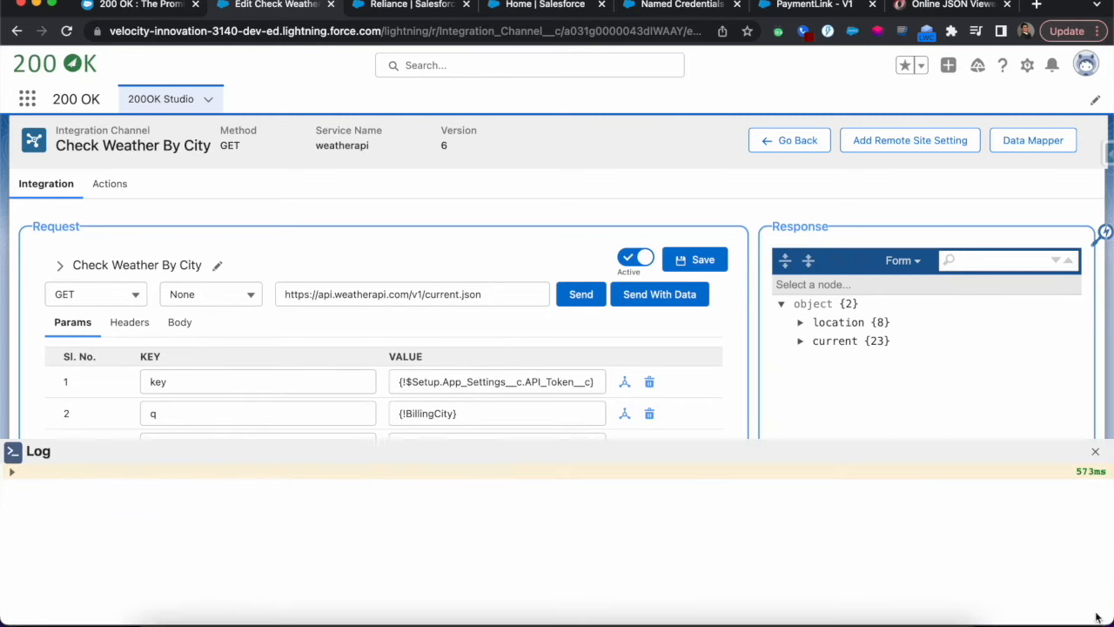
left_click(25, 472)
scroll(391, 560, "down", 10)
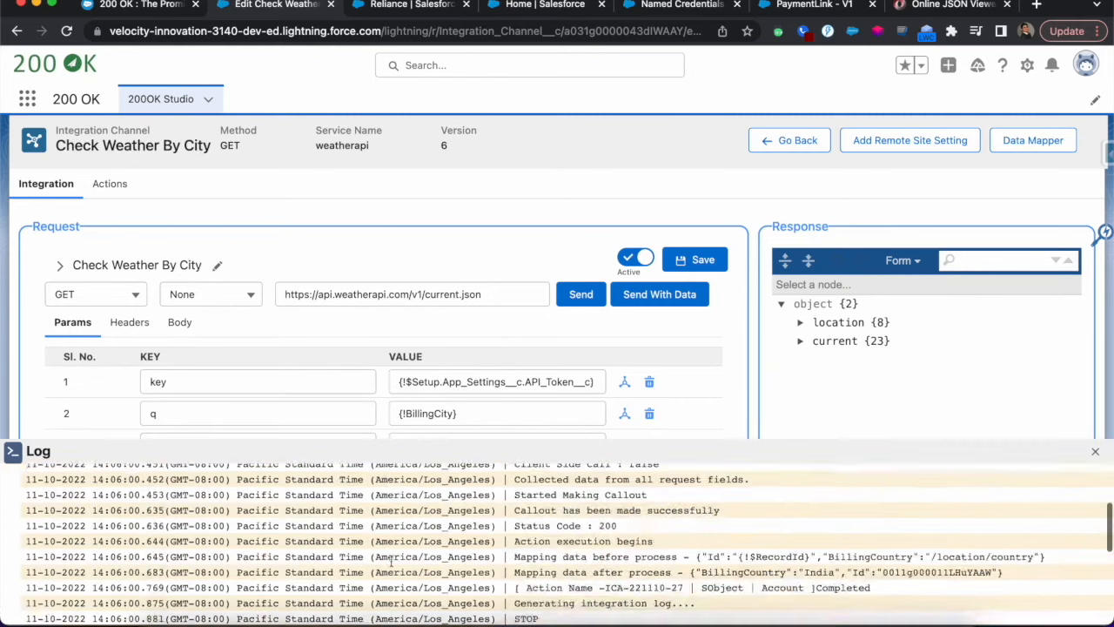
scroll(391, 560, "up", 2)
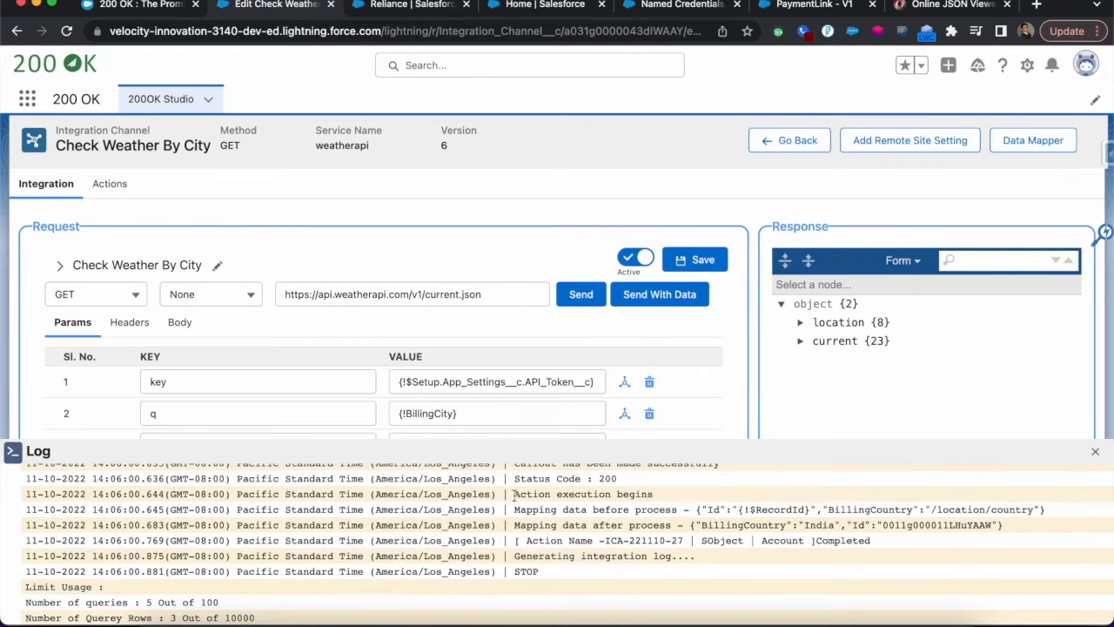
left_click_drag(515, 480, 593, 482)
left_click(543, 505)
left_click_drag(517, 494, 660, 495)
left_click(618, 520)
Compare the mapping data before and after processing in the log and check the Account action's entry
double_click(760, 509)
double_click(967, 509)
double_click(817, 528)
double_click(906, 524)
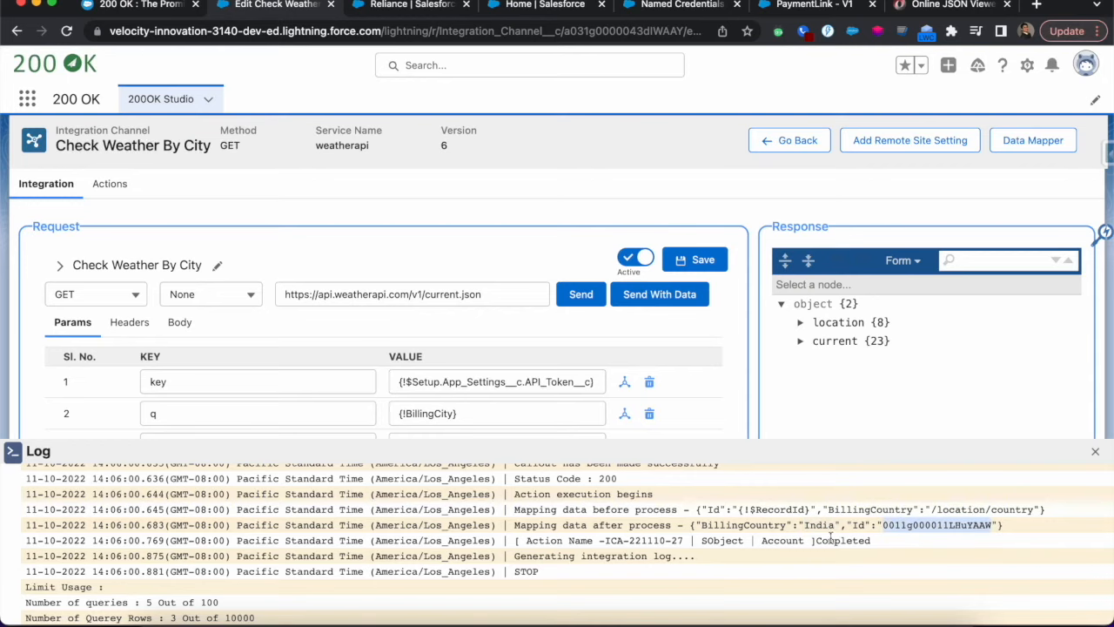
left_click_drag(559, 540, 870, 540)
scroll(584, 538, "down", 1)
scroll(585, 539, "up", 15)
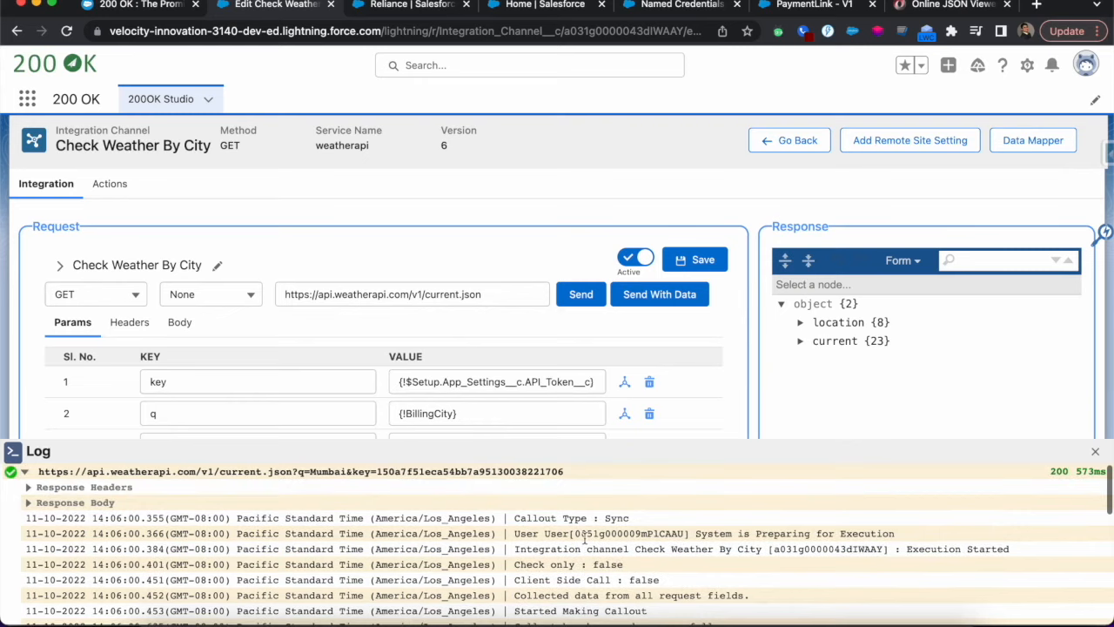
Switch to the Reliance account record, reload it and open its details to check the billing address
left_click(363, 11)
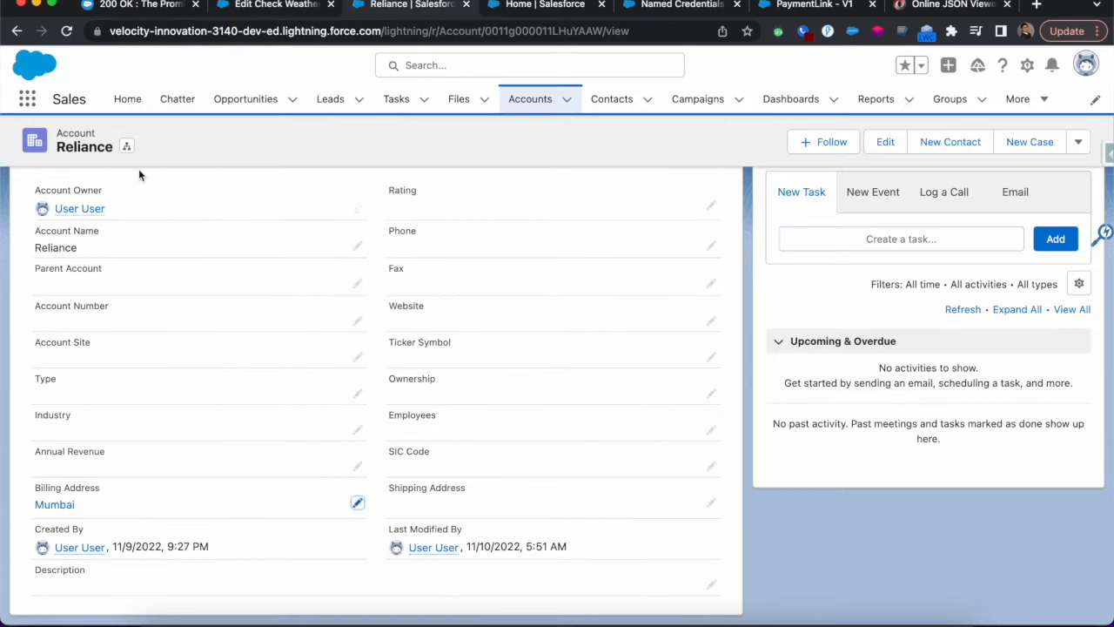
left_click(66, 30)
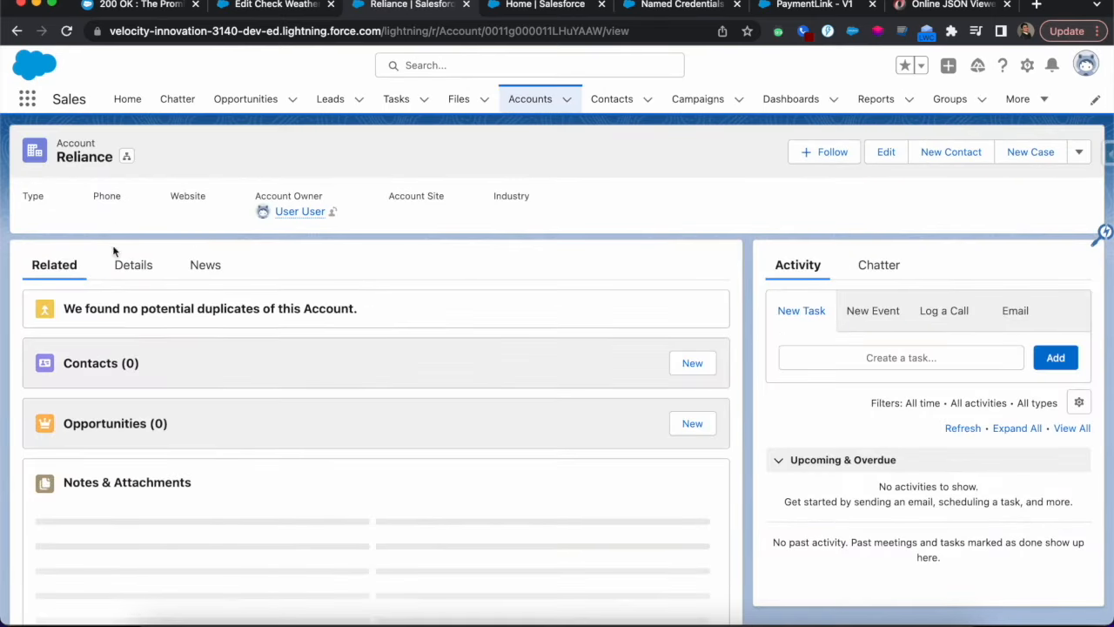
left_click(131, 264)
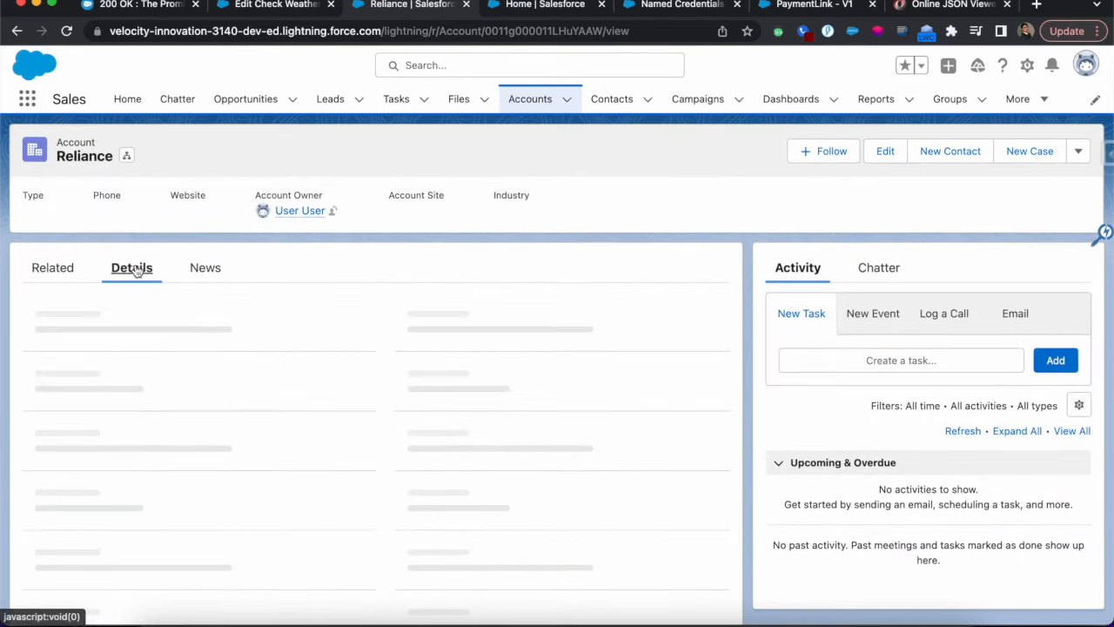
Review the Reliance account's billing address fields without changing them, and close the execution log in the Check Weather By City channel
scroll(250, 413, "down", 2)
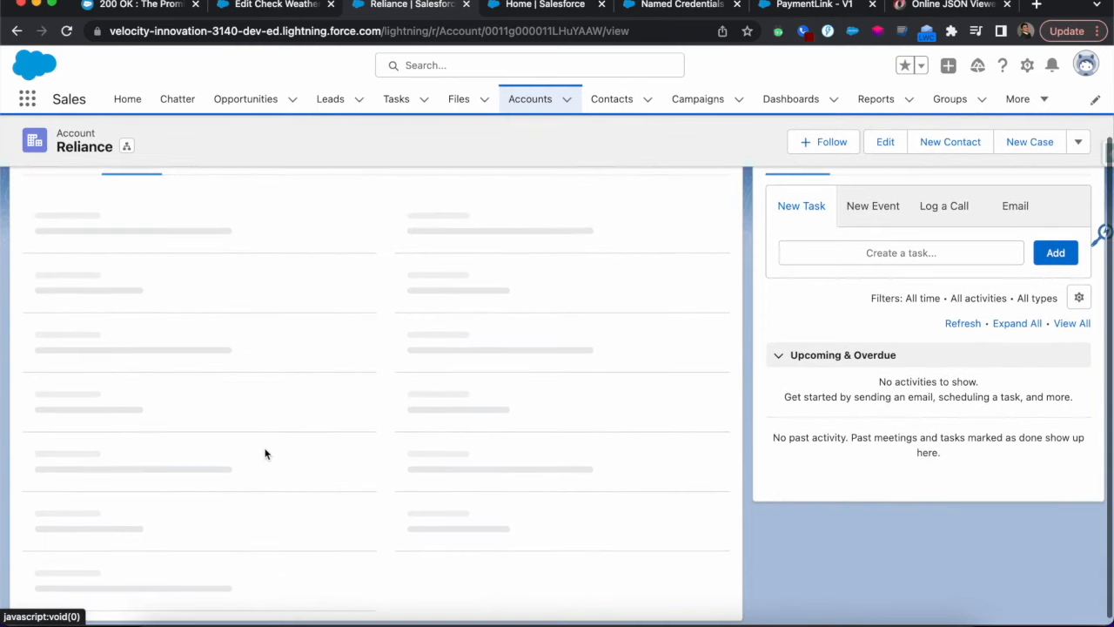
scroll(331, 470, "down", 1)
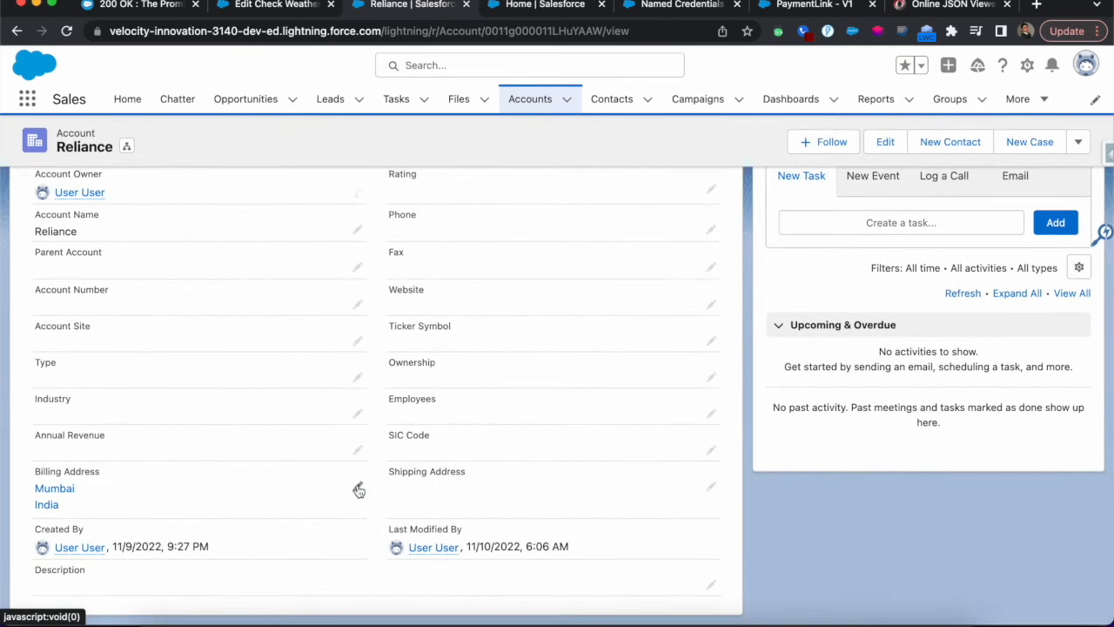
left_click(356, 485)
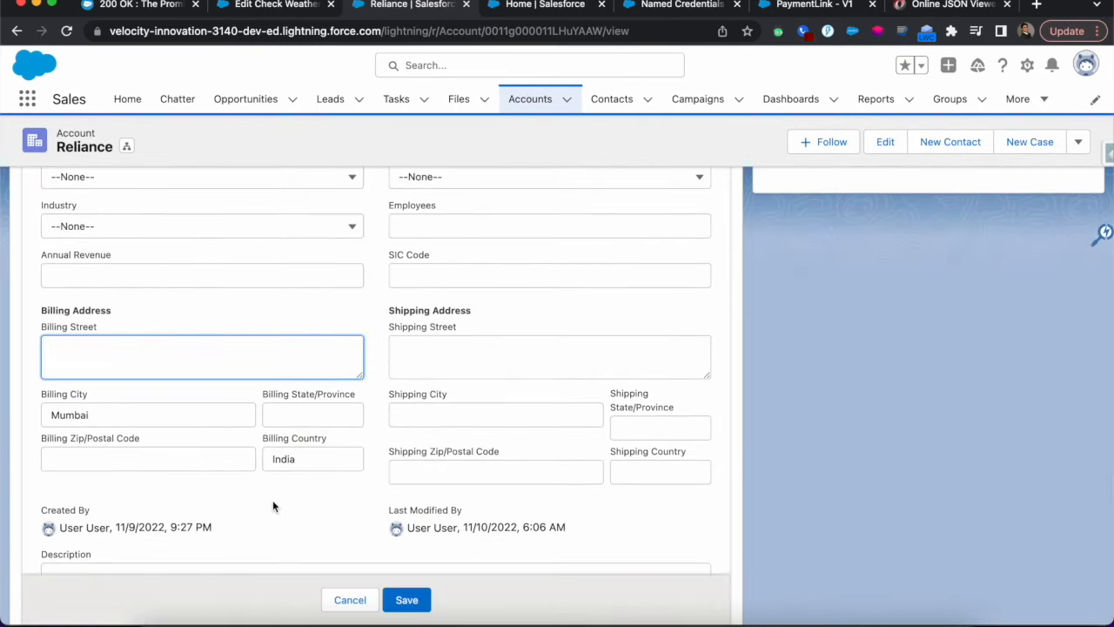
left_click(348, 599)
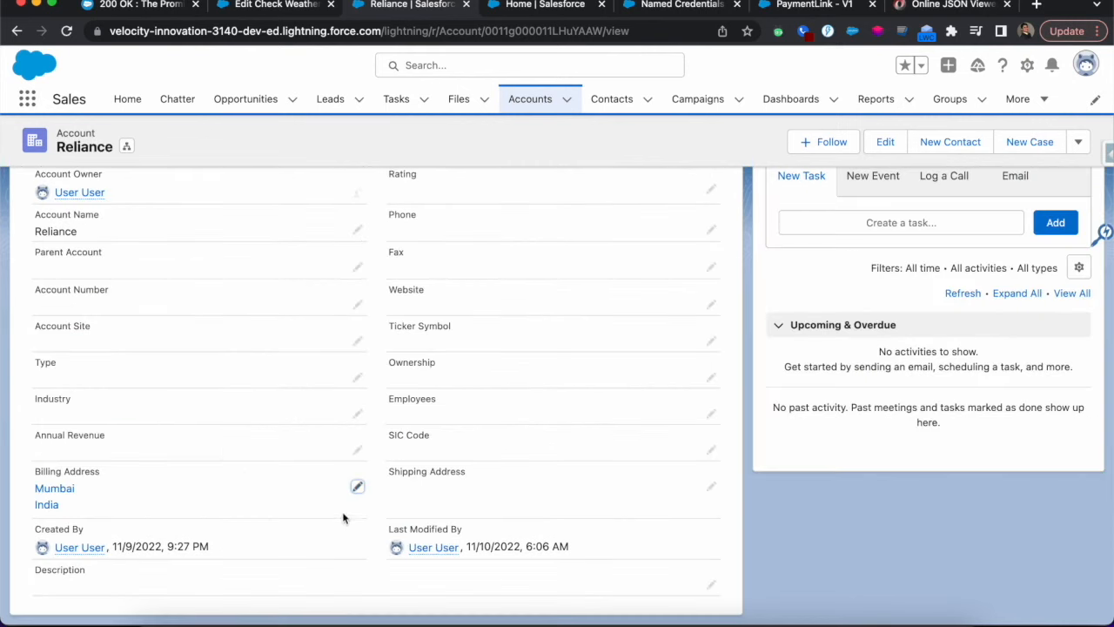
scroll(345, 516, "up", 3)
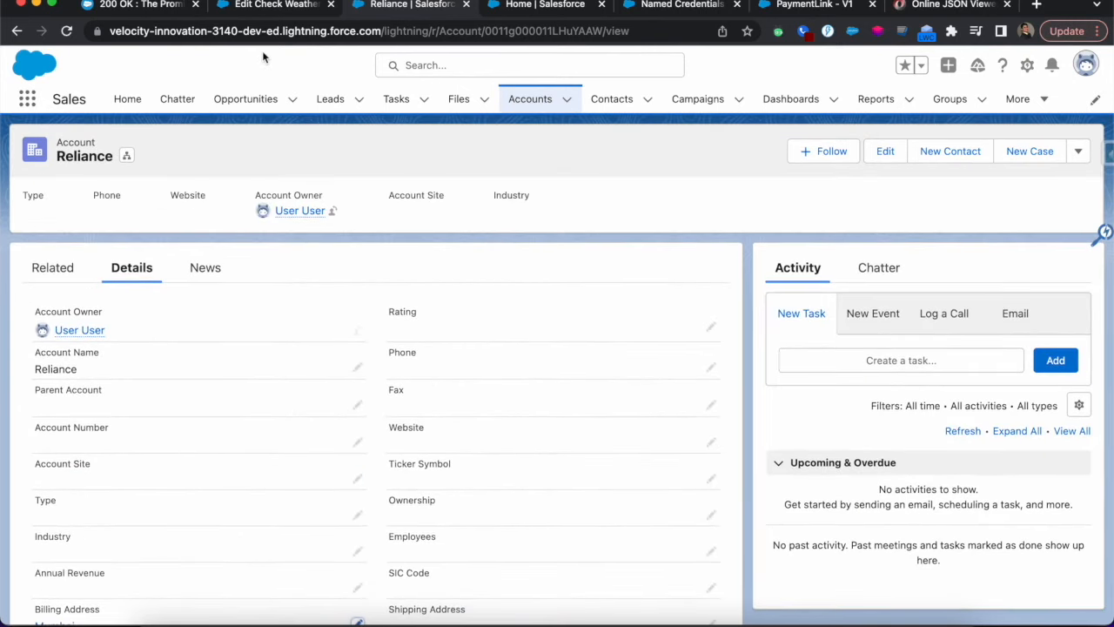
left_click(277, 9)
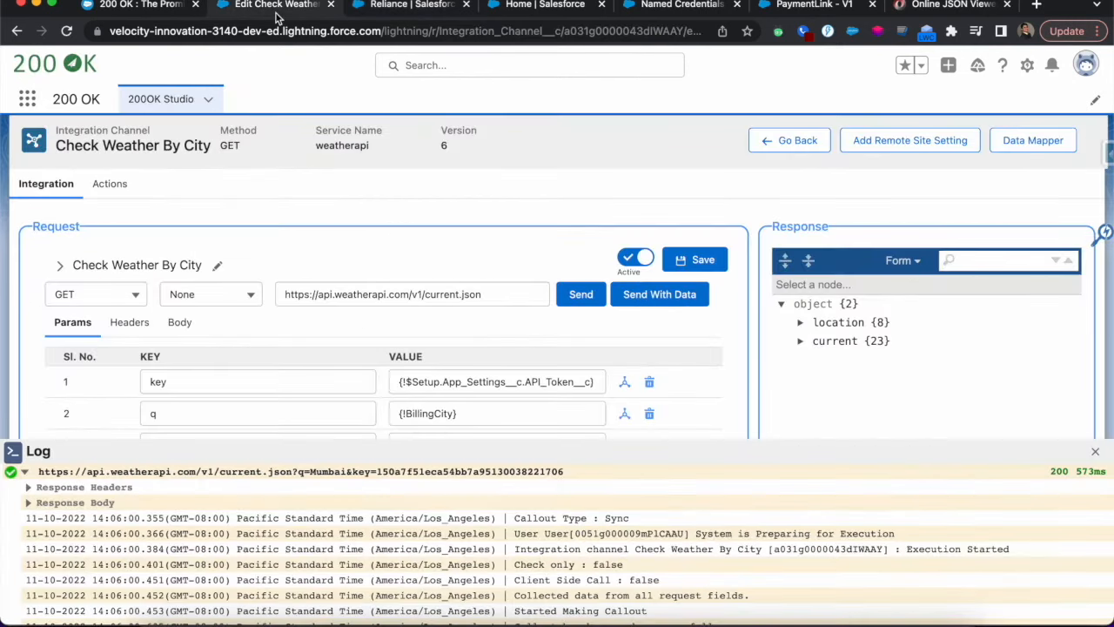
left_click(1095, 451)
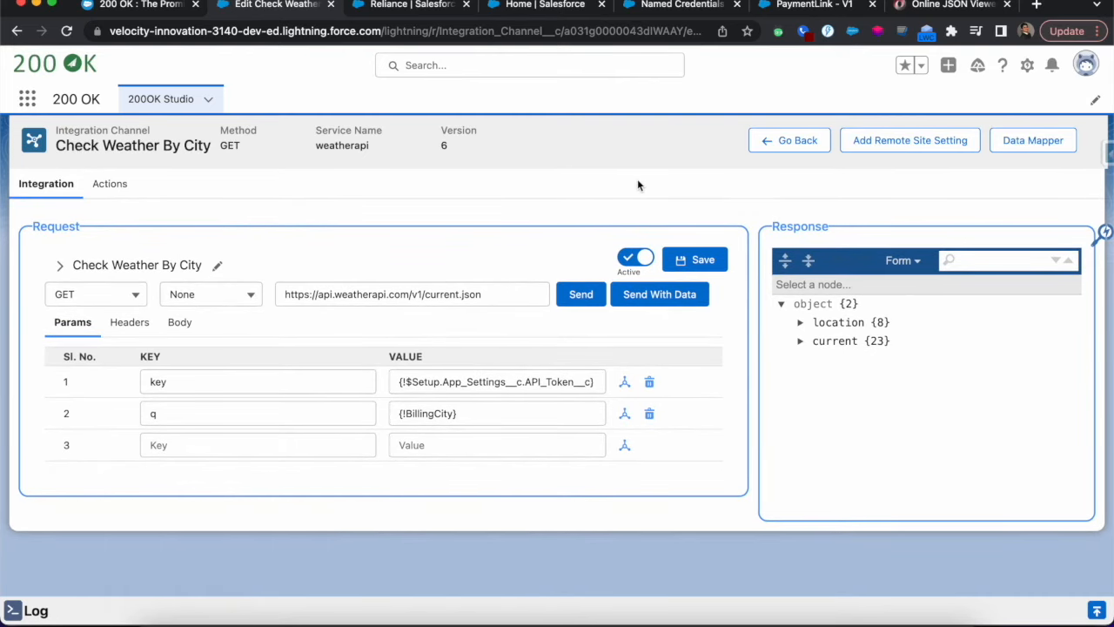
Open the Create payment Link action in the PaymentLink flow and examine its Apex action type and Integration Channel Name
left_click(818, 7)
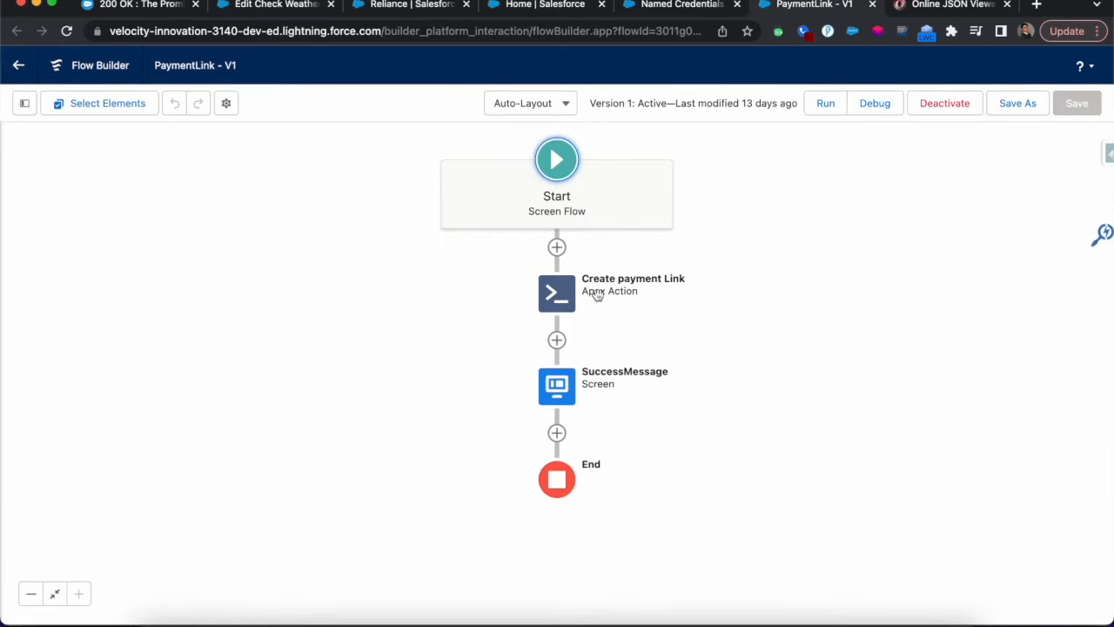
left_click(550, 292)
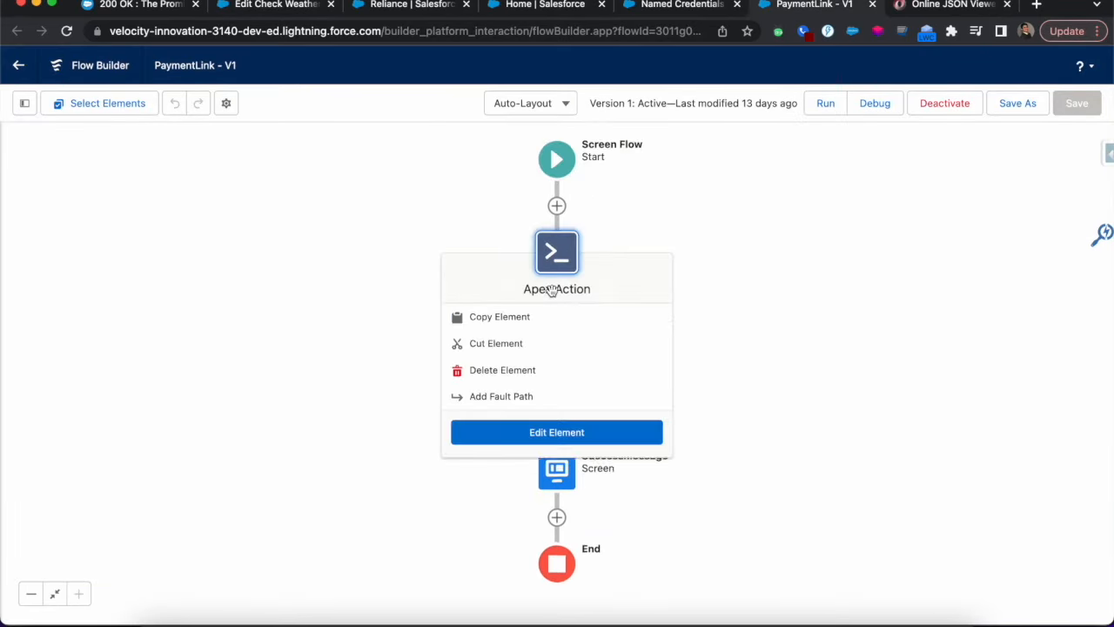
left_click(544, 438)
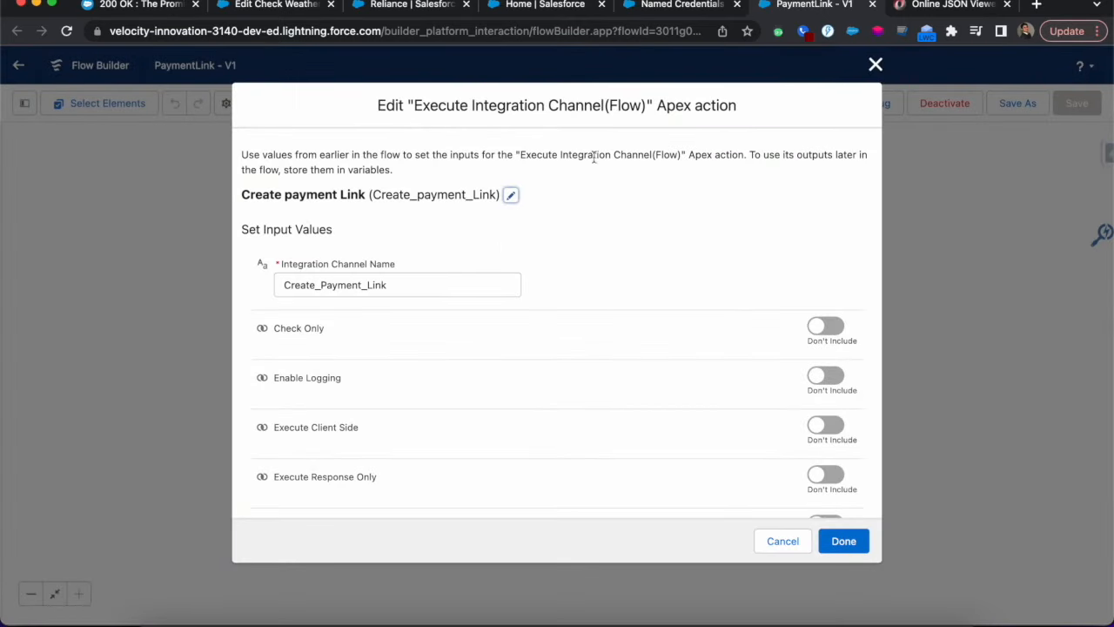
left_click_drag(414, 105, 644, 108)
scroll(588, 253, "down", 2)
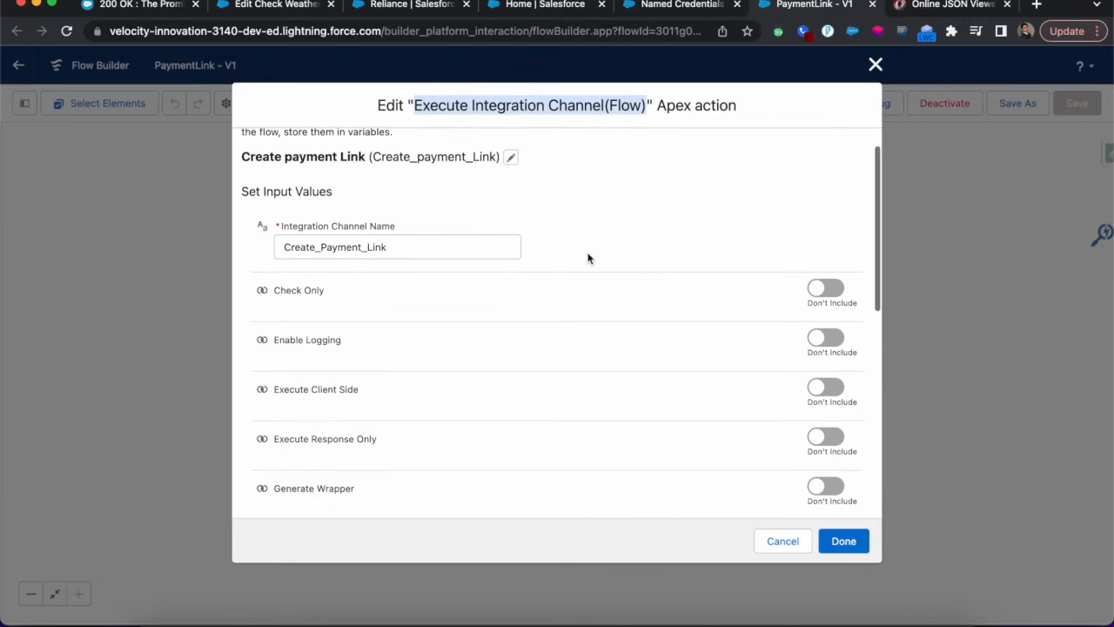
left_click_drag(406, 246, 263, 246)
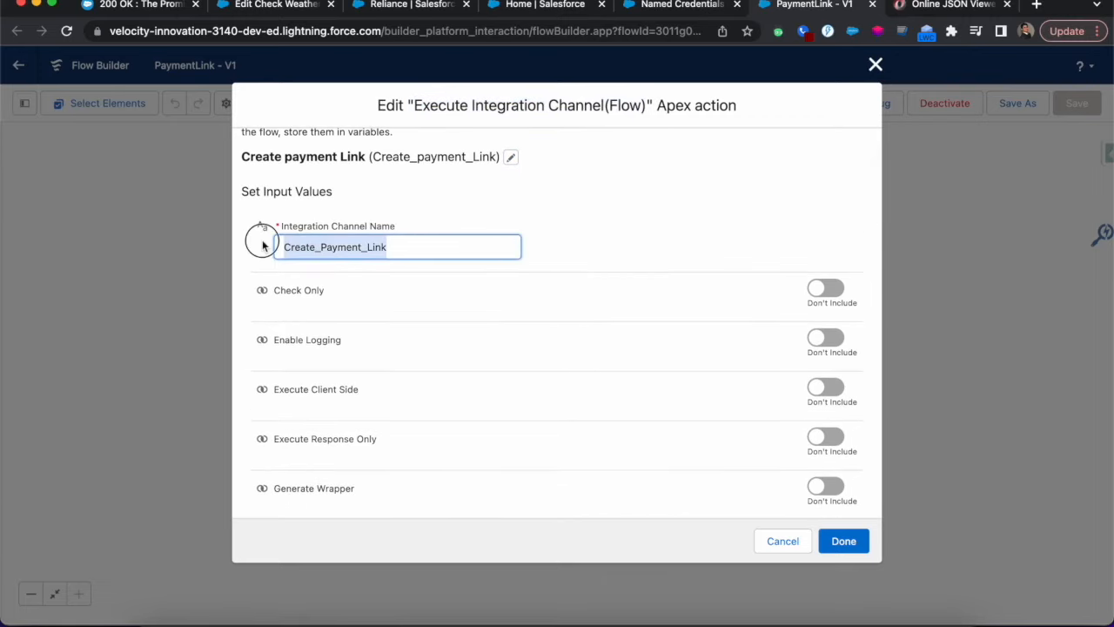
Expand the Check Weather By City channel's details and look up its Channel Name
left_click(287, 7)
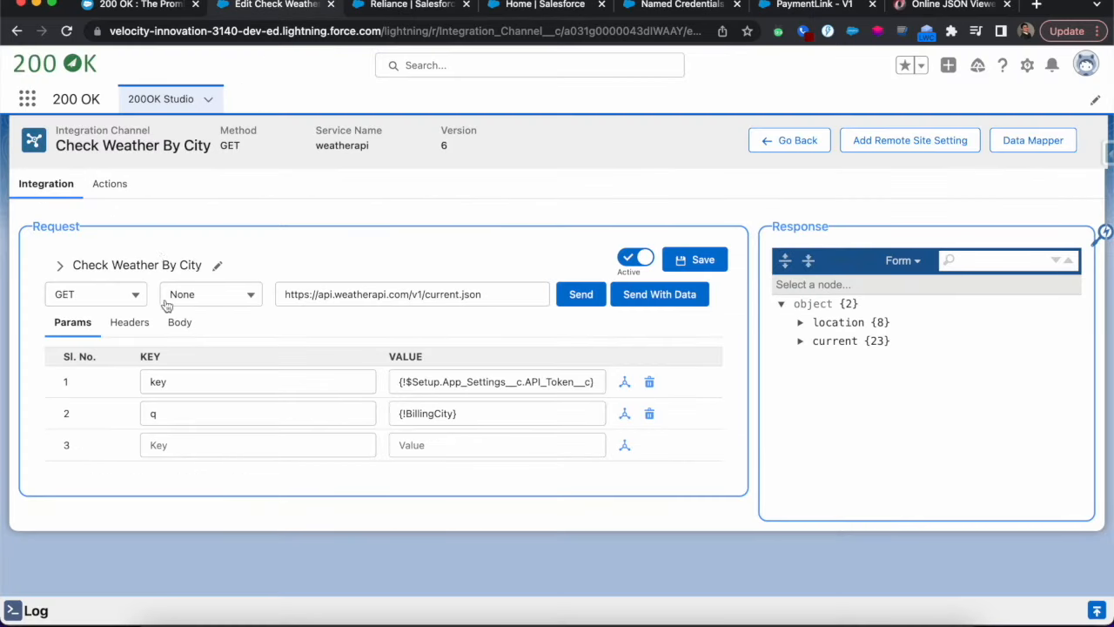
left_click(60, 264)
left_click(509, 312)
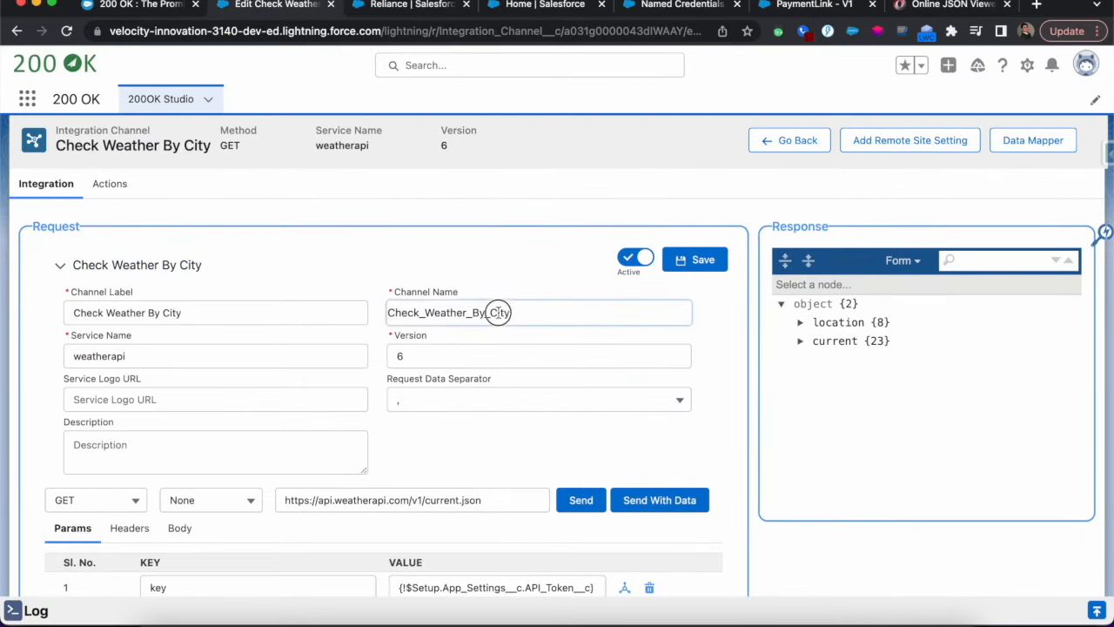
left_click_drag(509, 312, 381, 313)
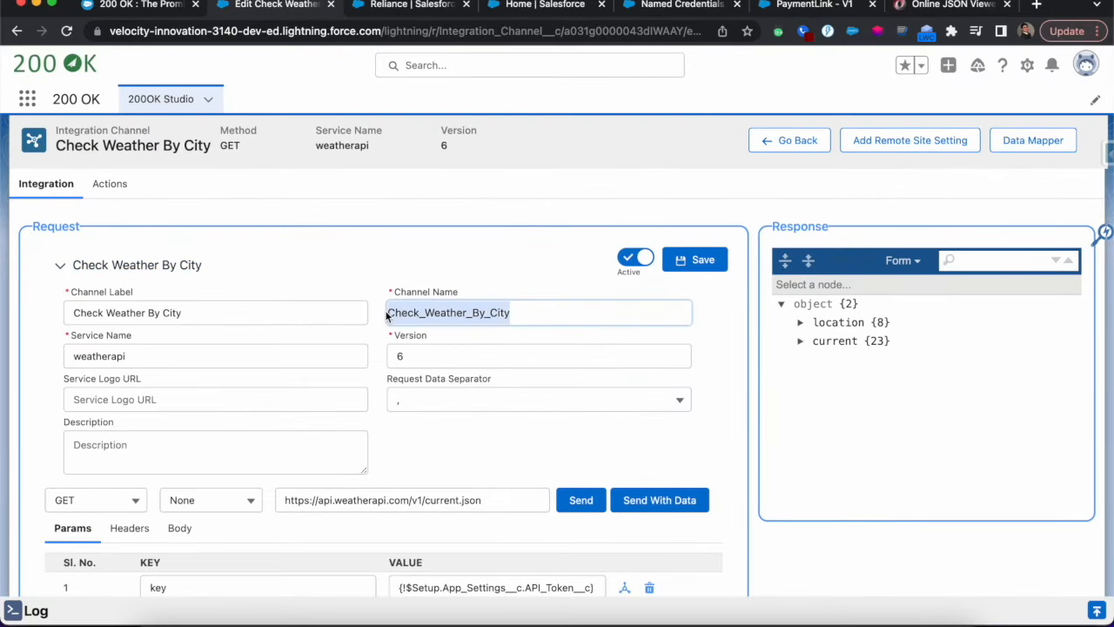
Examine the Record Id input of the PaymentLink flow's Apex action and close the action without changes
left_click(682, 7)
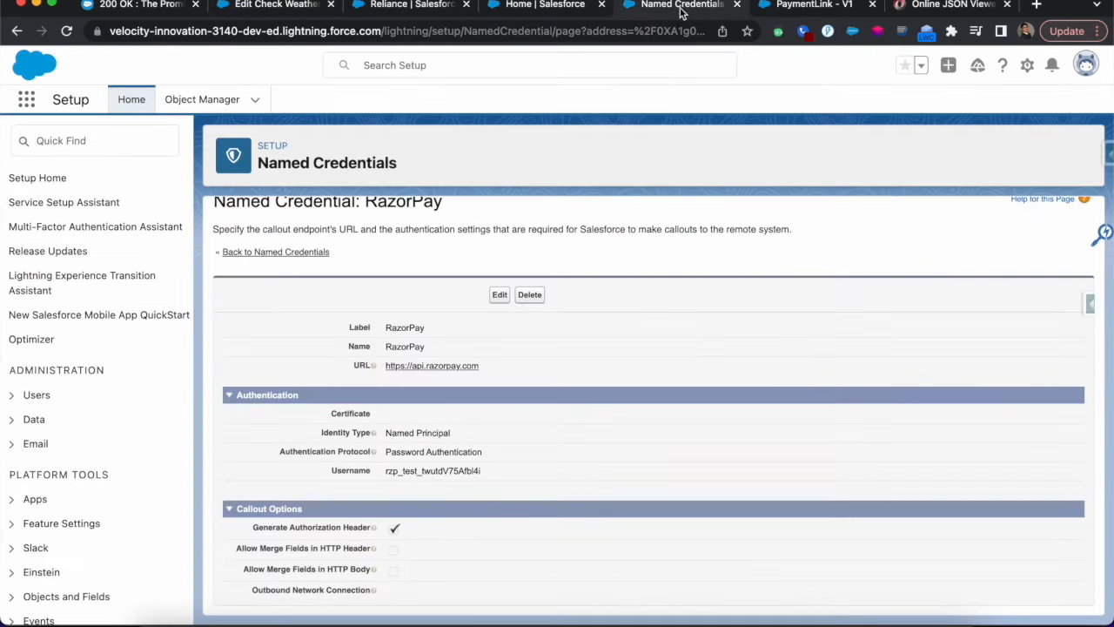
left_click(790, 7)
scroll(450, 376, "down", 5)
left_click_drag(341, 340, 268, 340)
scroll(489, 451, "down", 3)
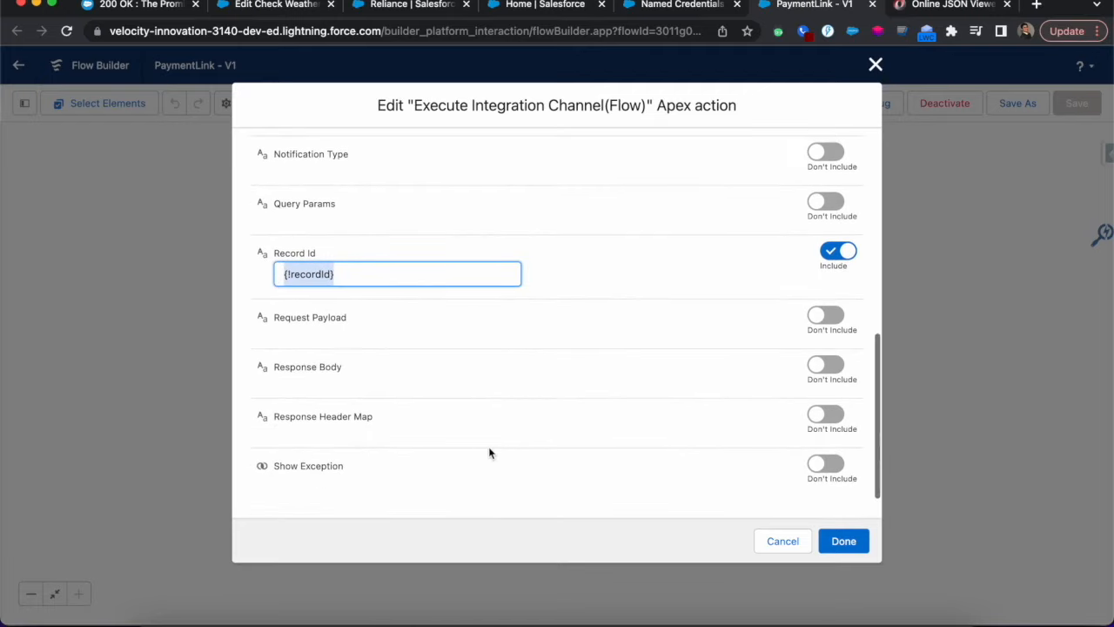
left_click(782, 541)
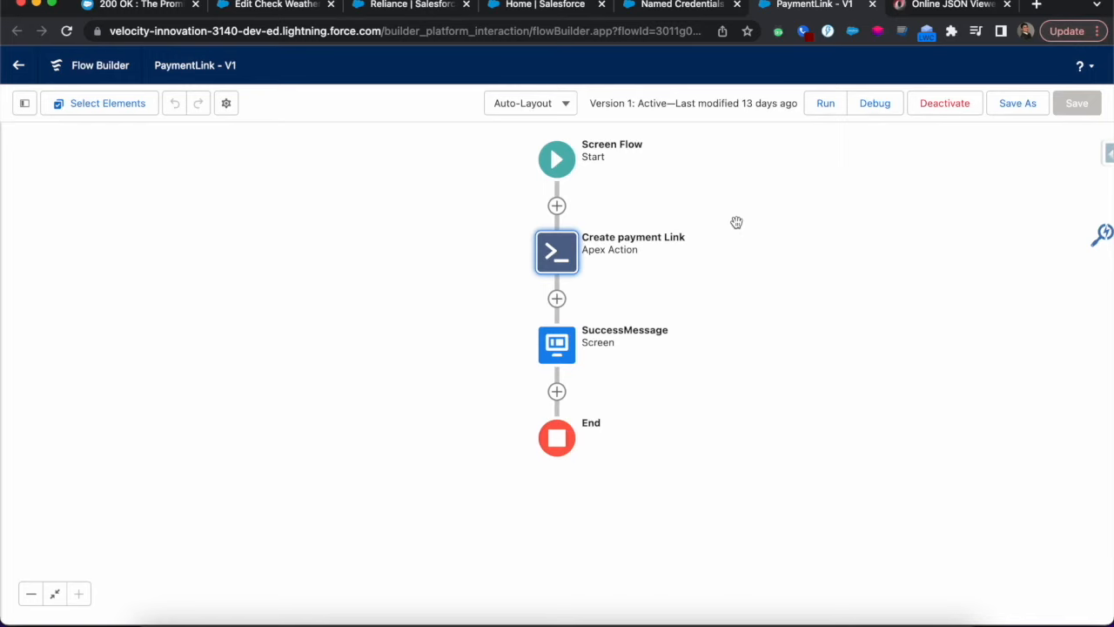
Add the header keys Authorization and Content-Type to the Check Weather By City request, and switch the header source to Apex Class
left_click(301, 8)
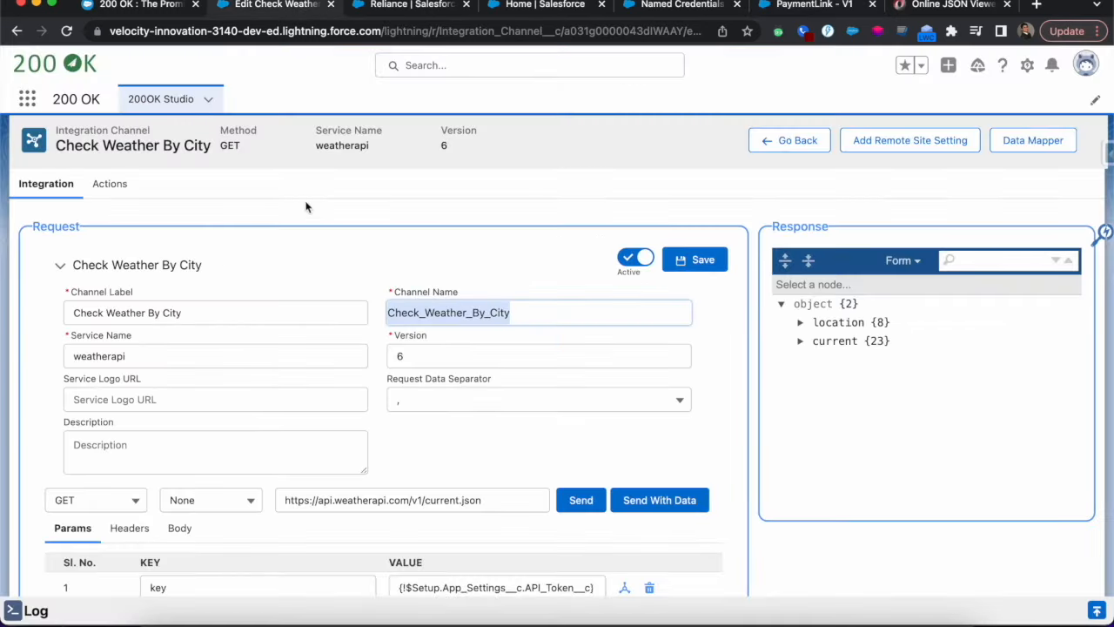
left_click(60, 266)
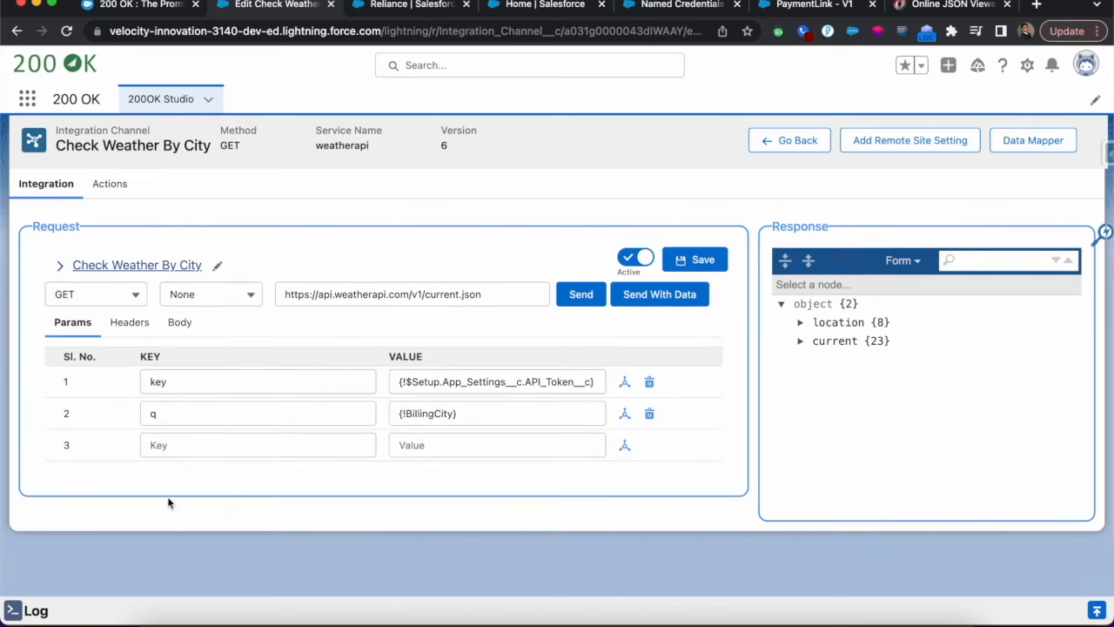
left_click(128, 324)
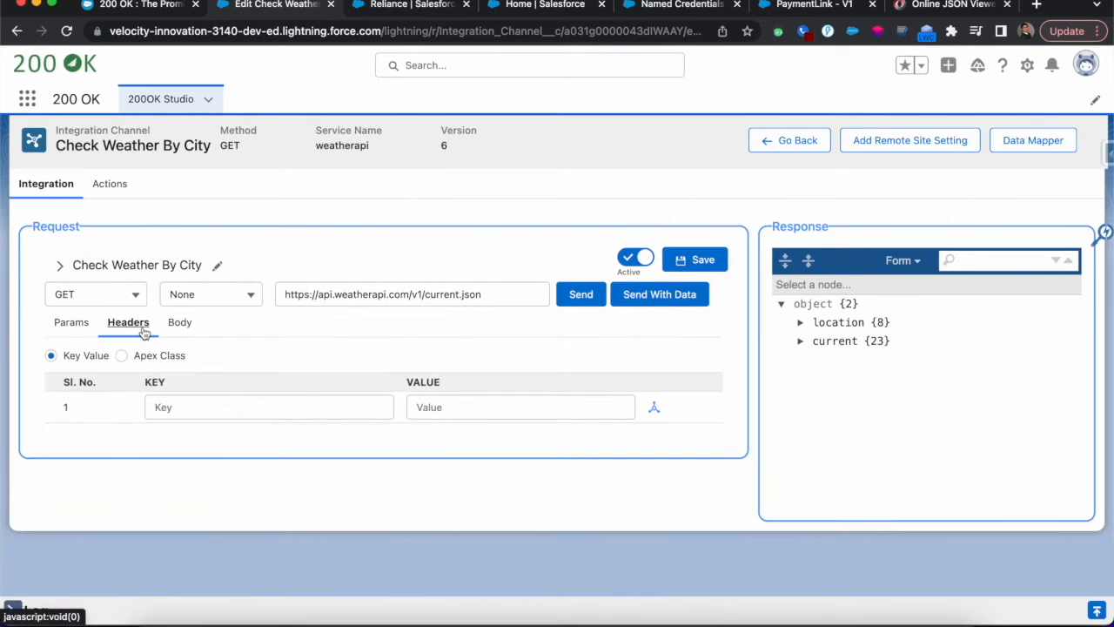
left_click(198, 407)
type("auth")
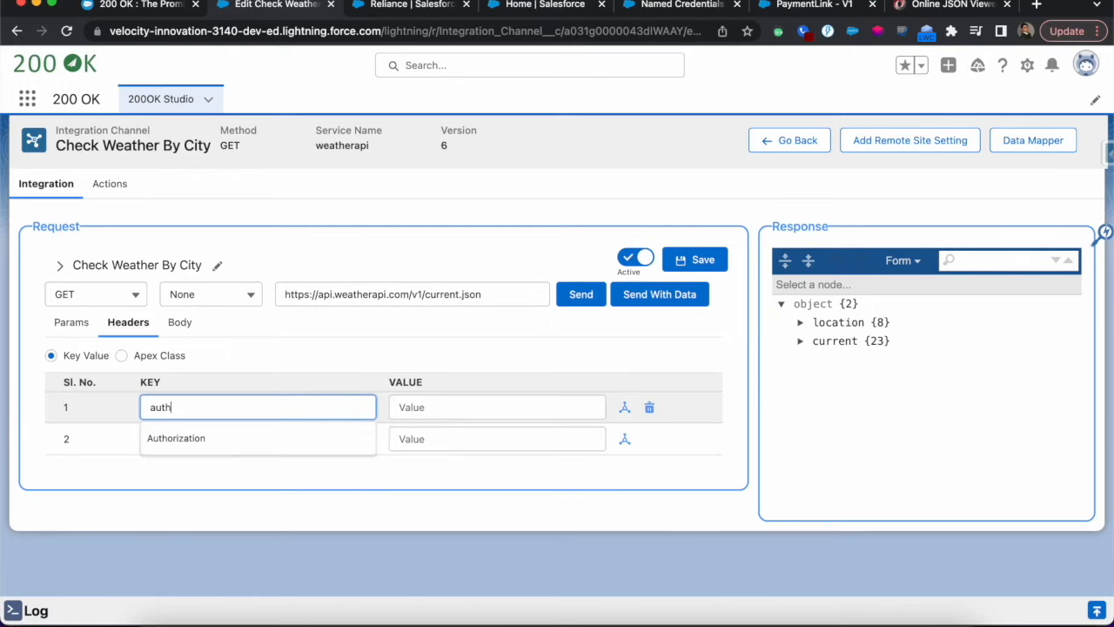
left_click(183, 439)
left_click(185, 438)
type("conte")
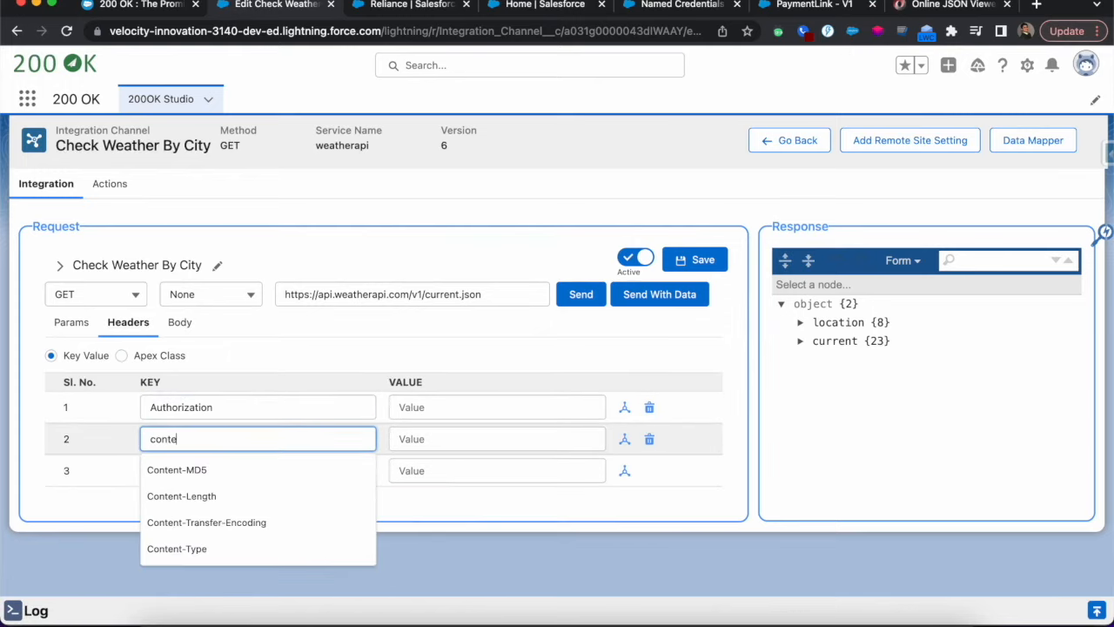
left_click(189, 549)
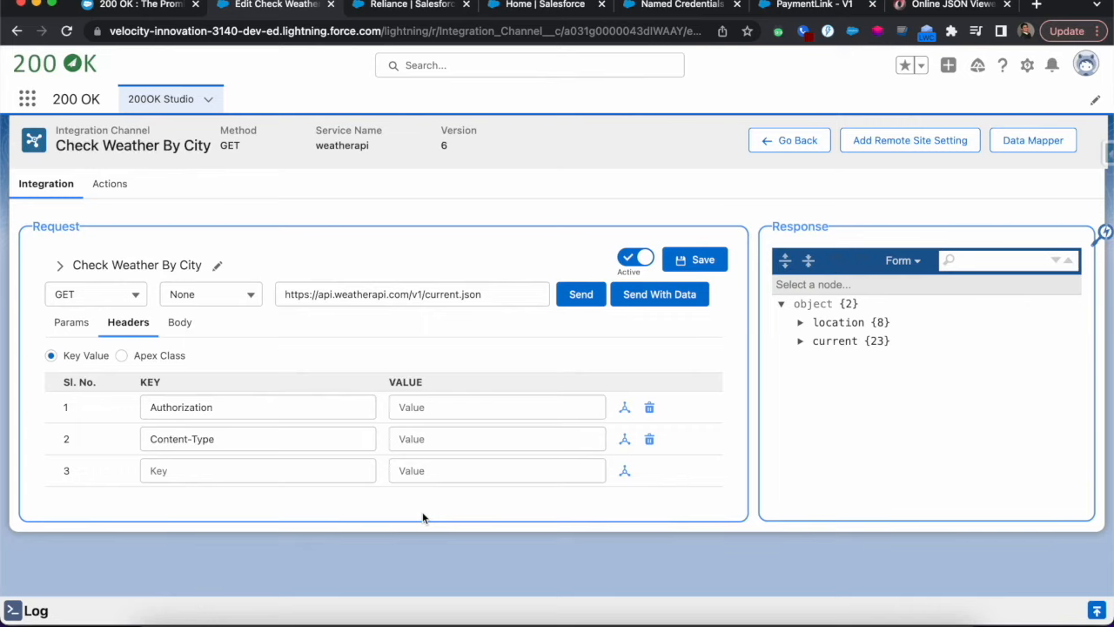
left_click(121, 357)
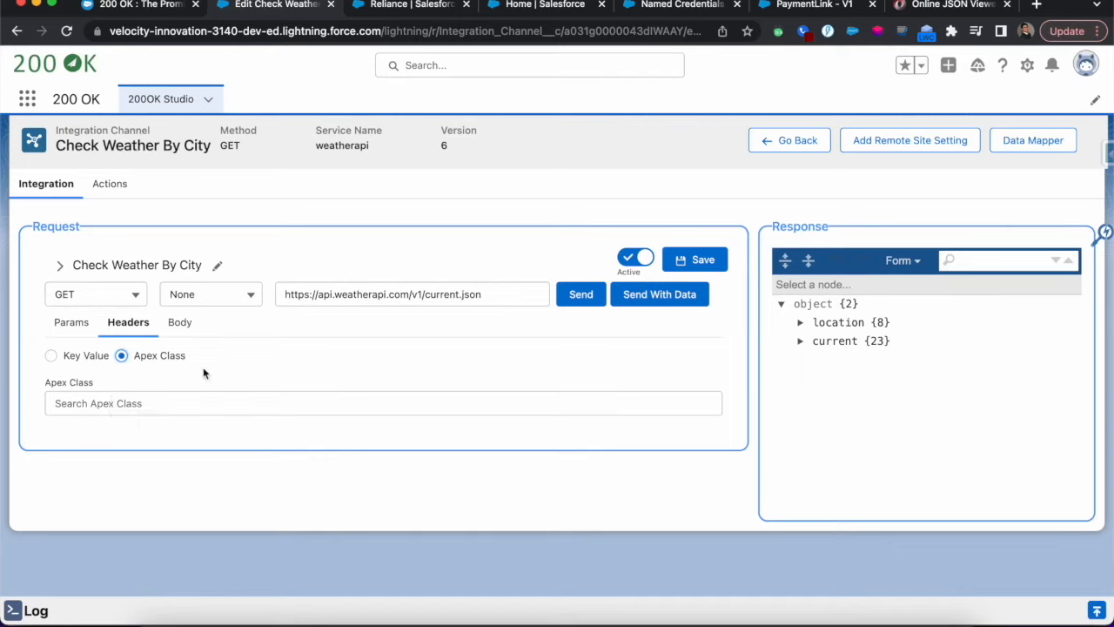
Preview the form-data and x-www-form-urlencoded body types, and set the request body to raw with JSON content
left_click(180, 323)
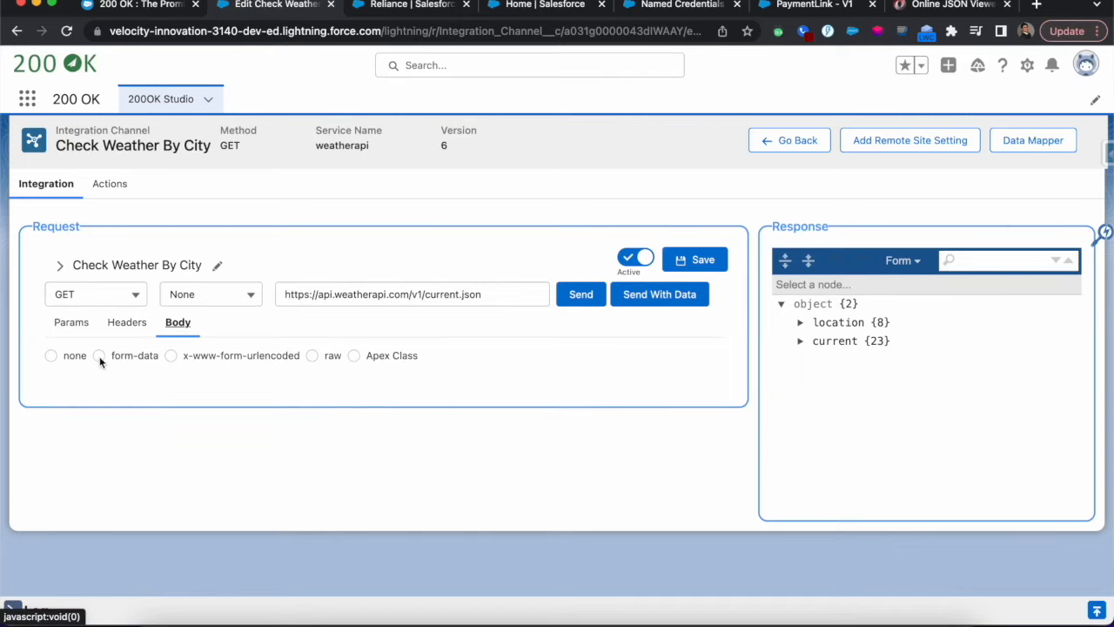
left_click(99, 356)
left_click(171, 355)
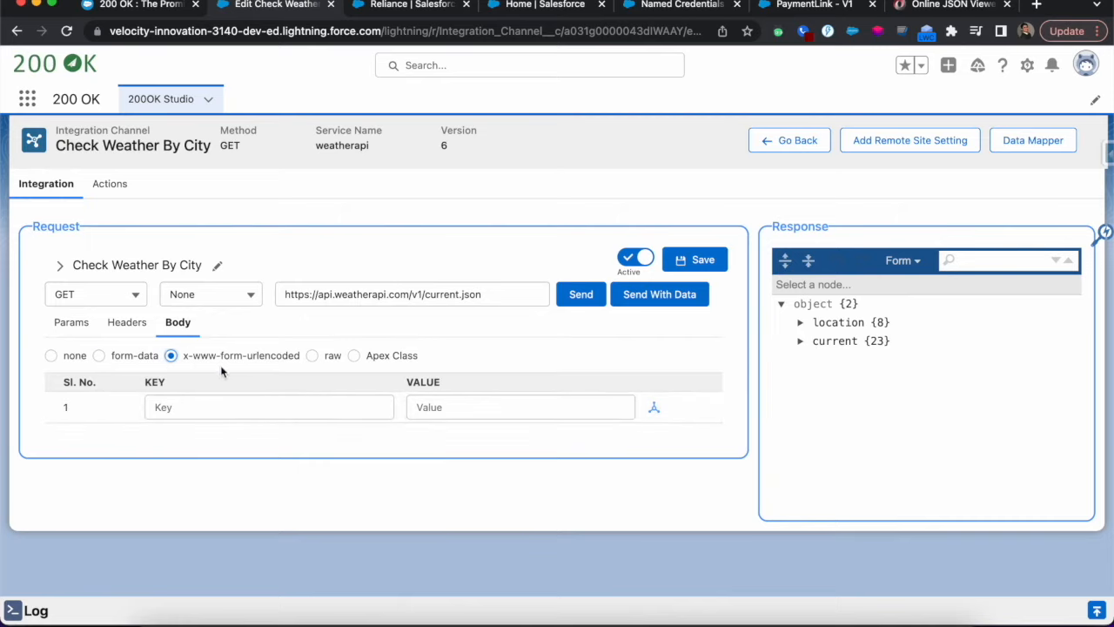
left_click(312, 356)
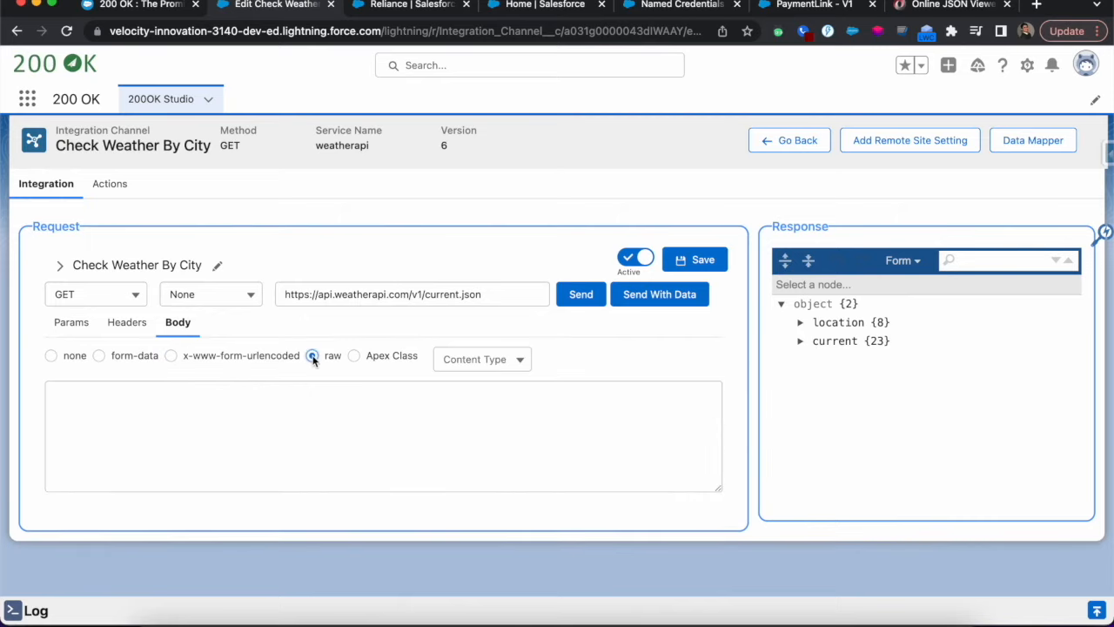
left_click(520, 360)
left_click(496, 407)
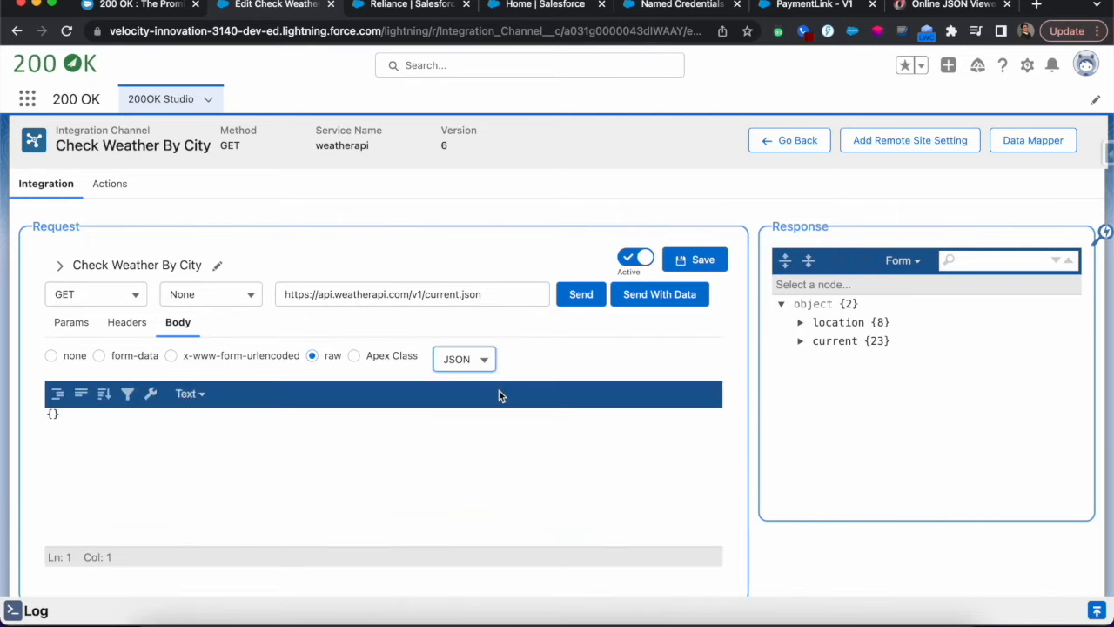
Show the response as text and copy its entire JSON into the request body in place of the empty object
left_click(912, 260)
left_click(910, 281)
left_click(881, 357)
key("super+a")
left_click(187, 482)
key("BackSpace")
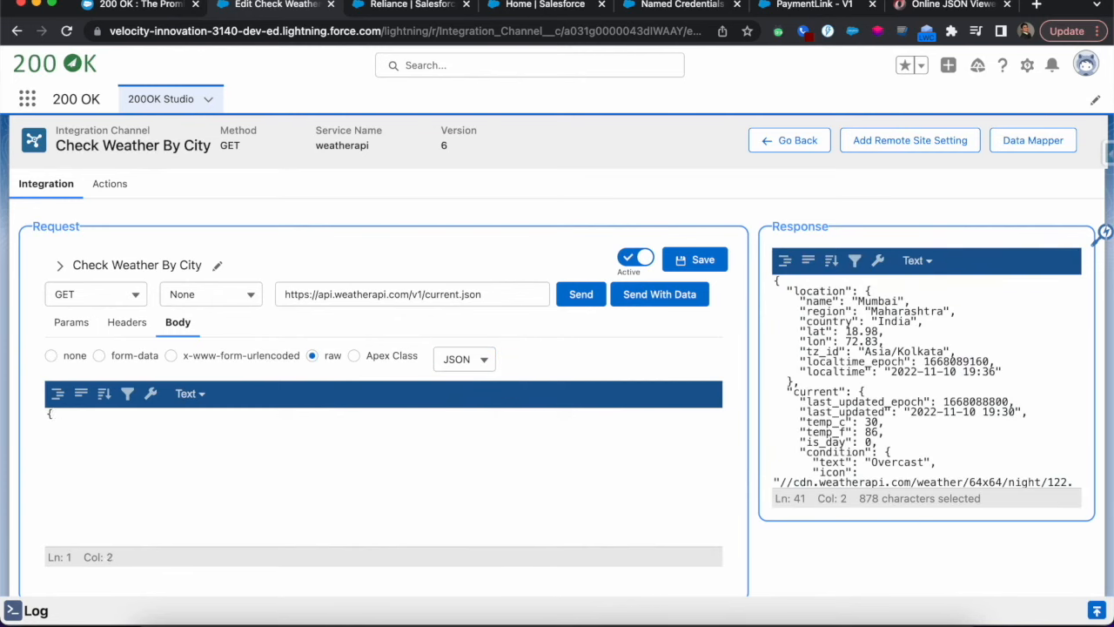
key("BackSpace")
key("super+v")
key("super+Up")
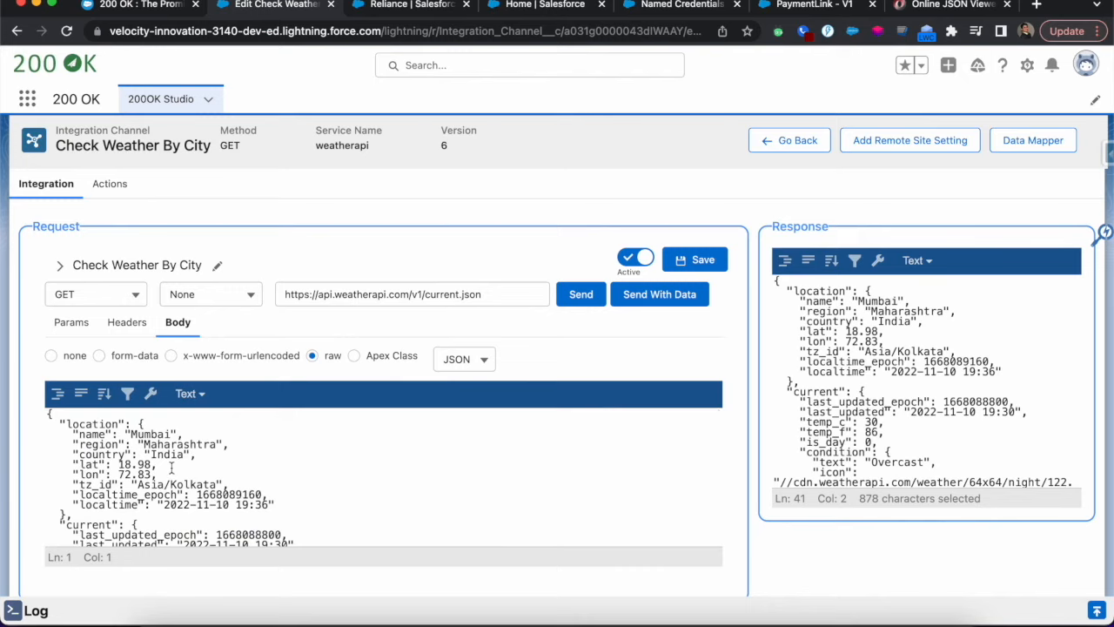
Display the request body in Form view and set the name value under location to {!billingCity}
left_click(188, 393)
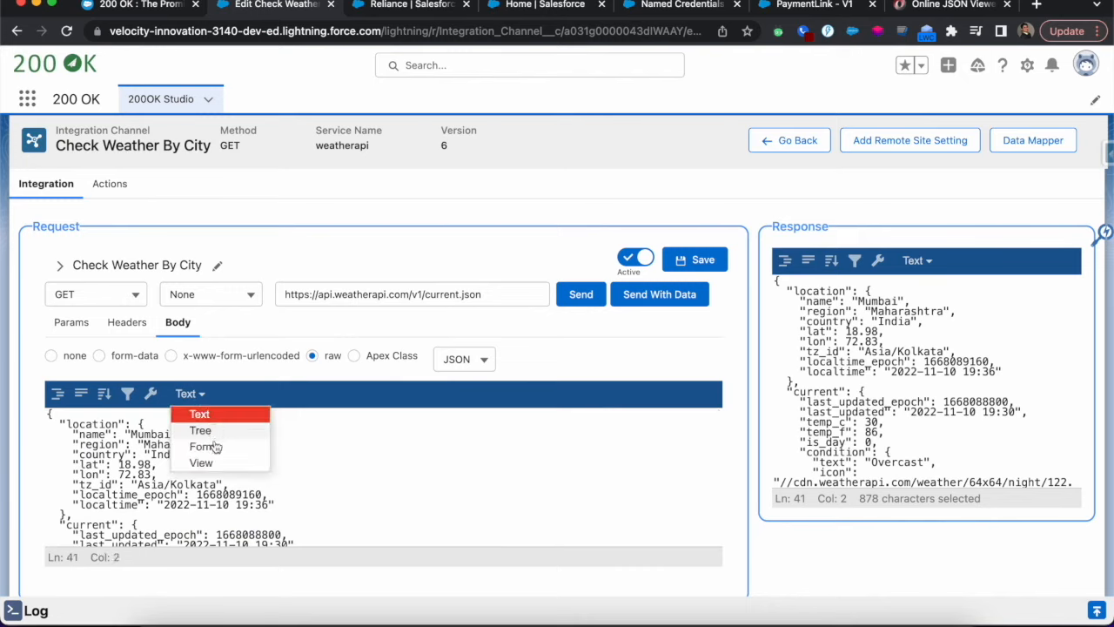
left_click(214, 446)
left_click(74, 457)
double_click(161, 474)
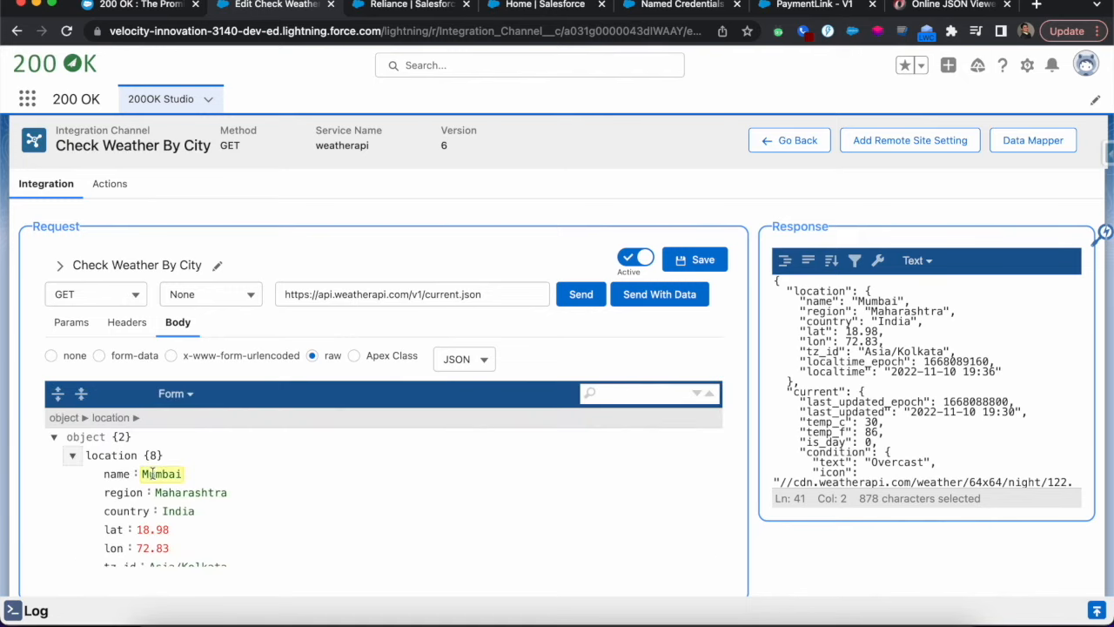
key("BackSpace")
type("{")
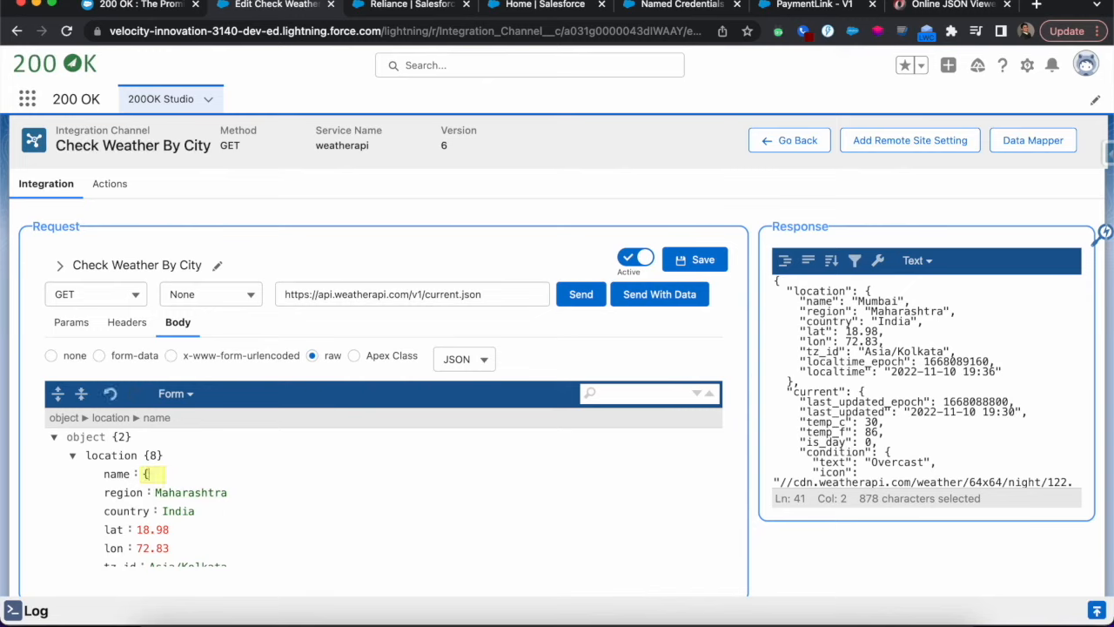
type("0")
key("BackSpace")
type("!billingCity}")
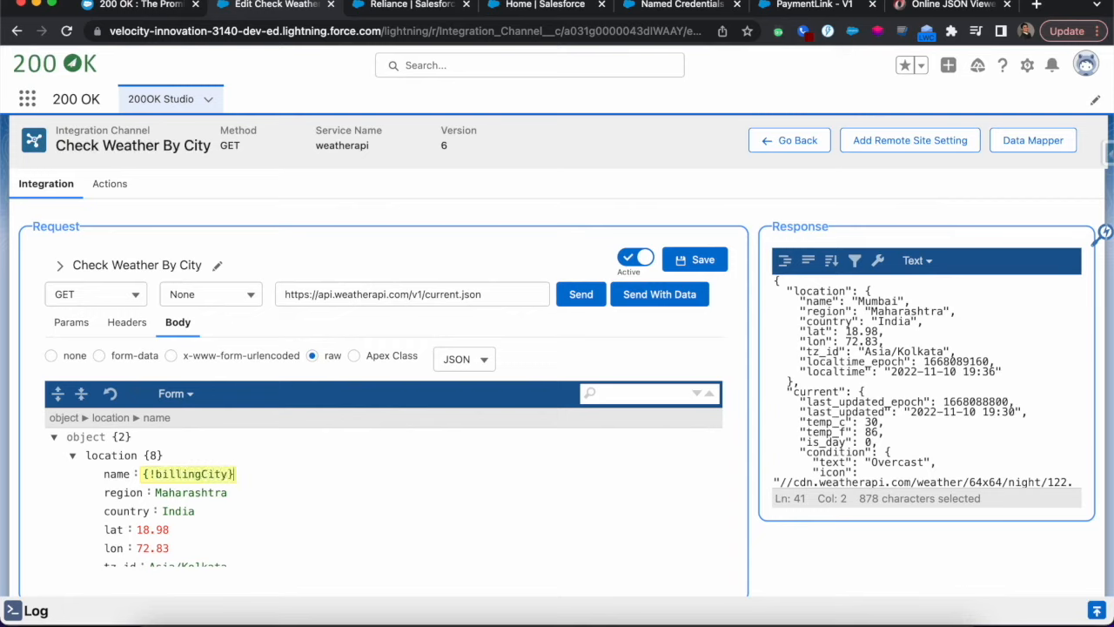
Change the Check Weather By City request method to POST and switch the body source from raw JSON to Apex Class
left_click(137, 298)
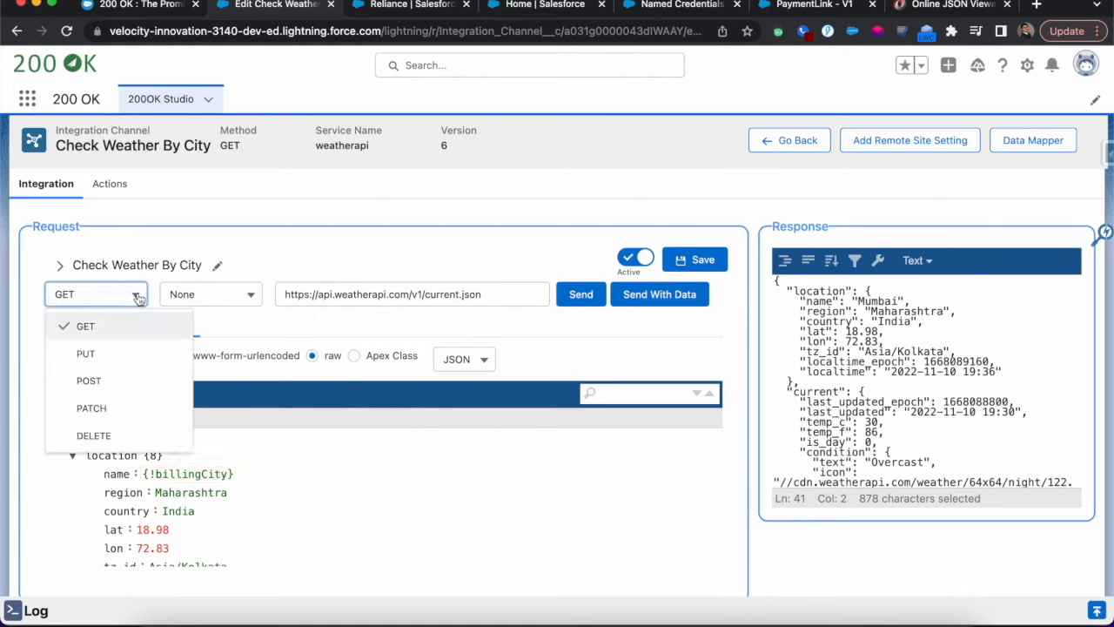
left_click(106, 380)
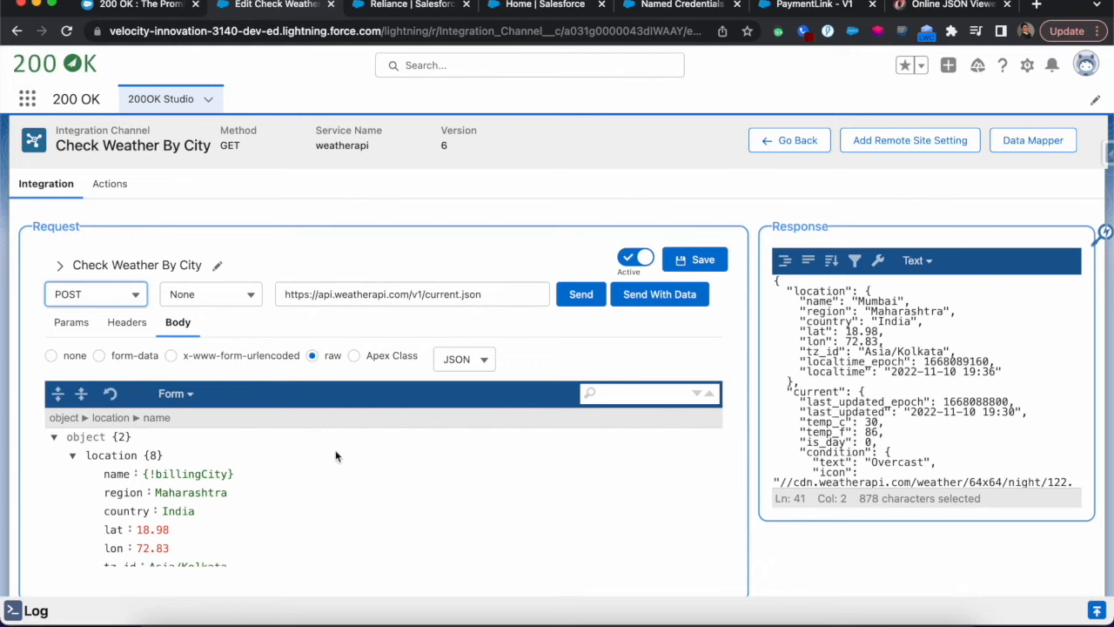
scroll(322, 495, "down", 1)
scroll(322, 499, "up", 1)
left_click(481, 358)
left_click(440, 493)
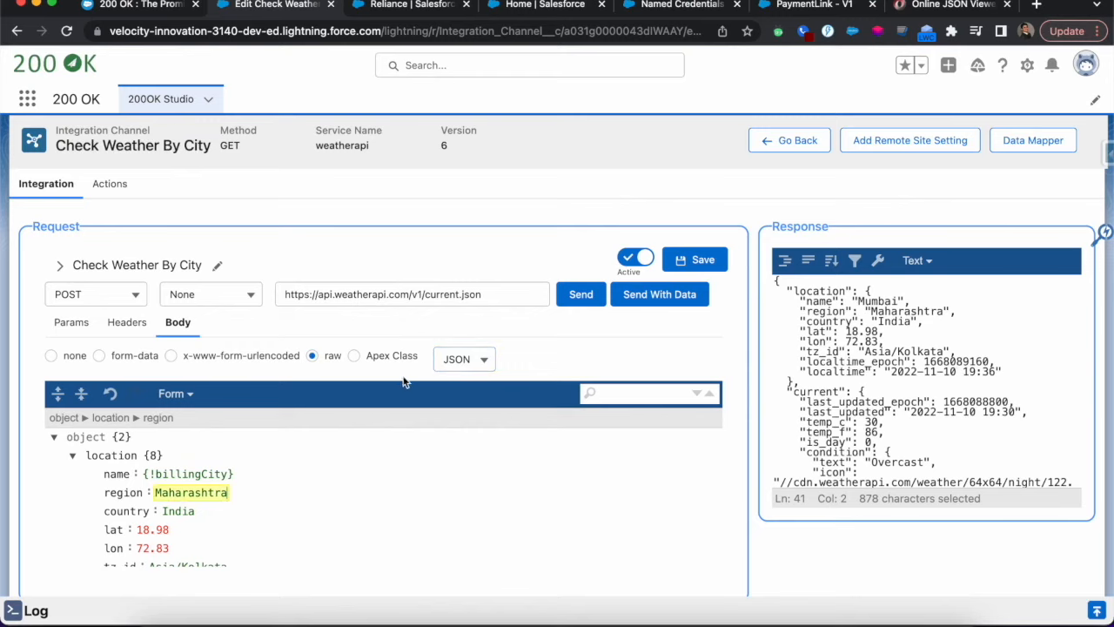
left_click(355, 355)
left_click(229, 396)
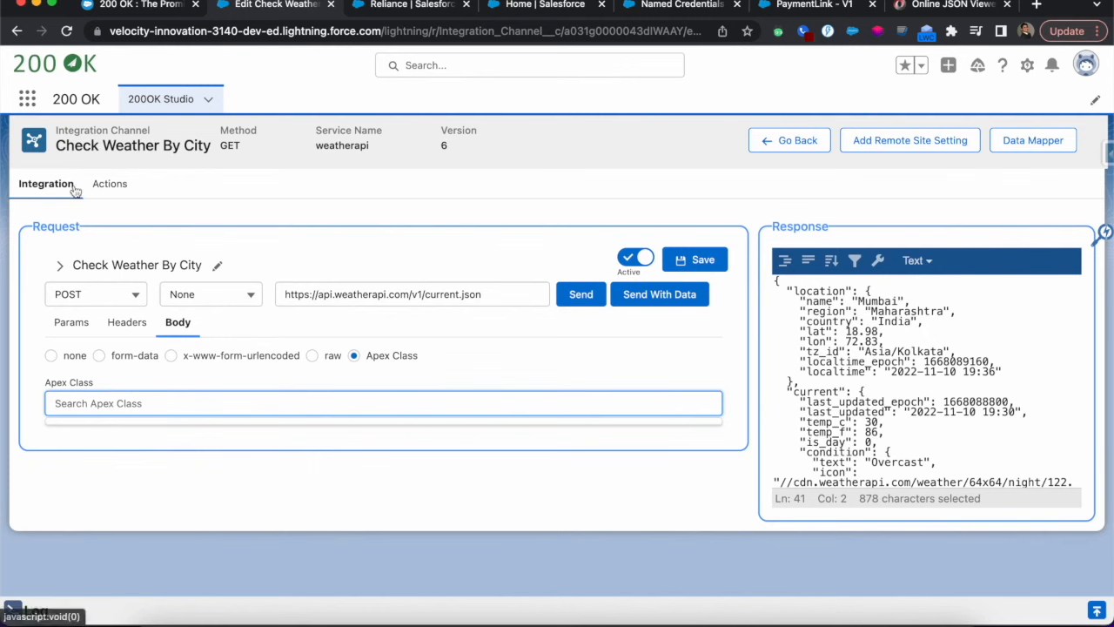
left_click(122, 185)
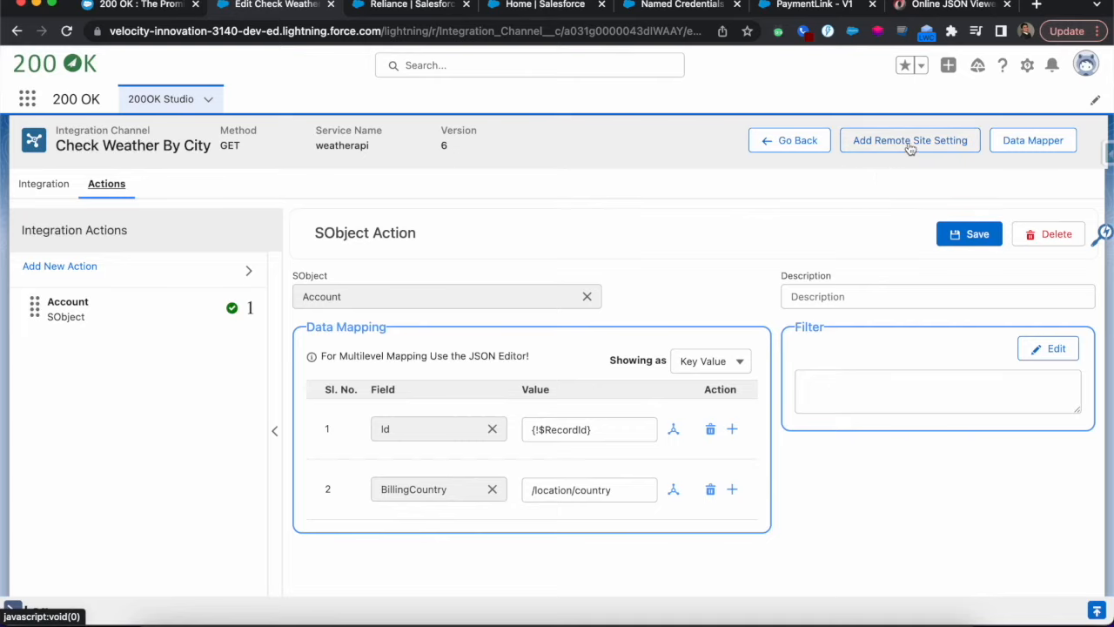
left_click(64, 196)
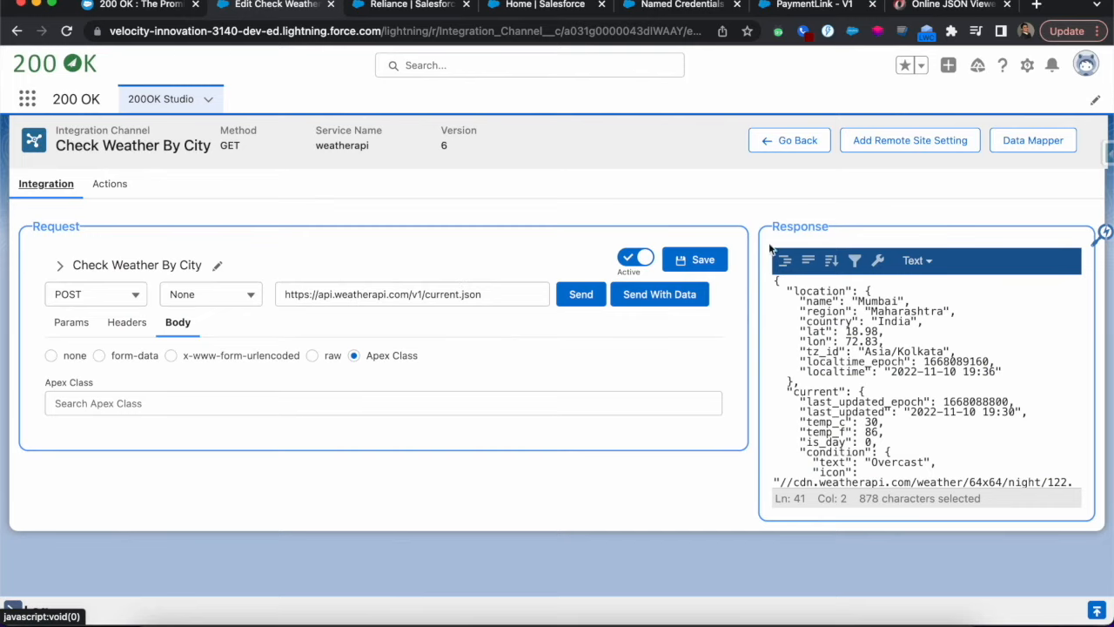
left_click(919, 142)
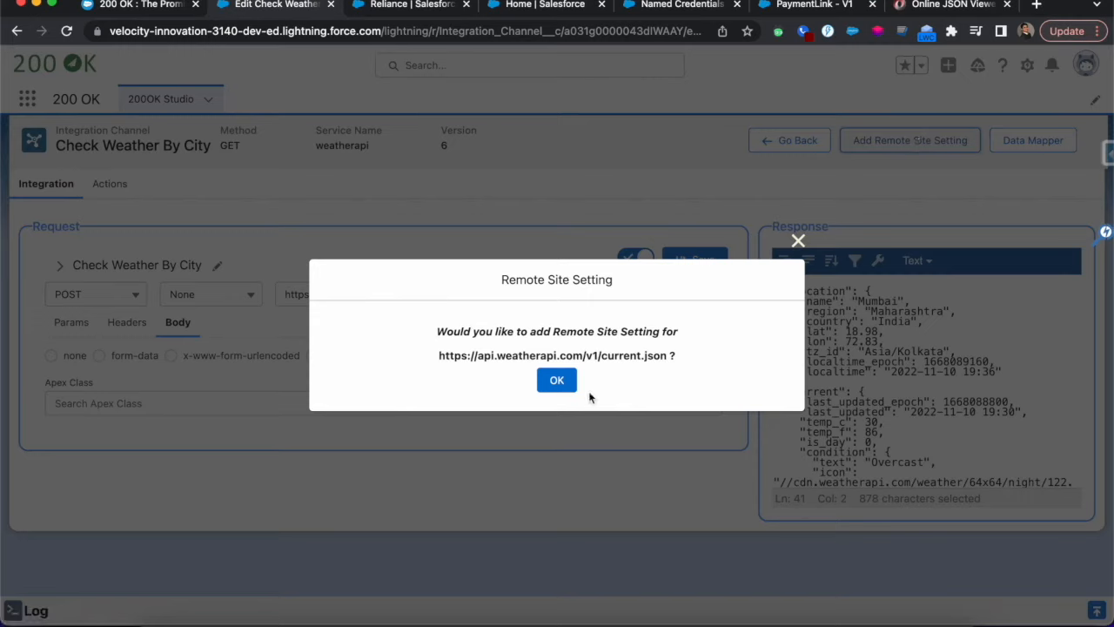
left_click(561, 381)
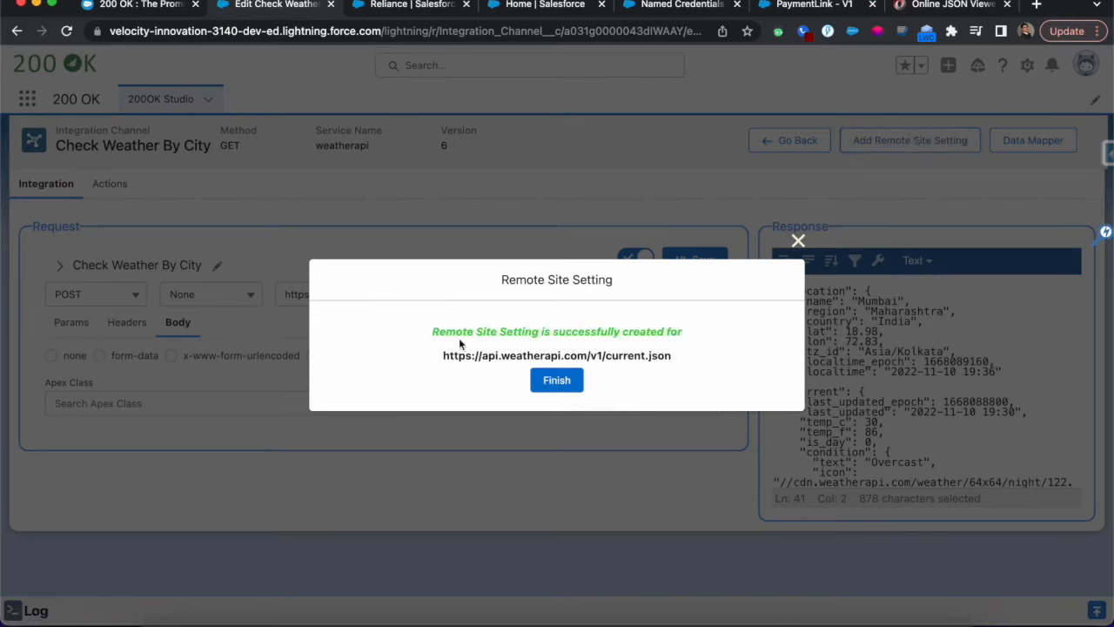
left_click(797, 242)
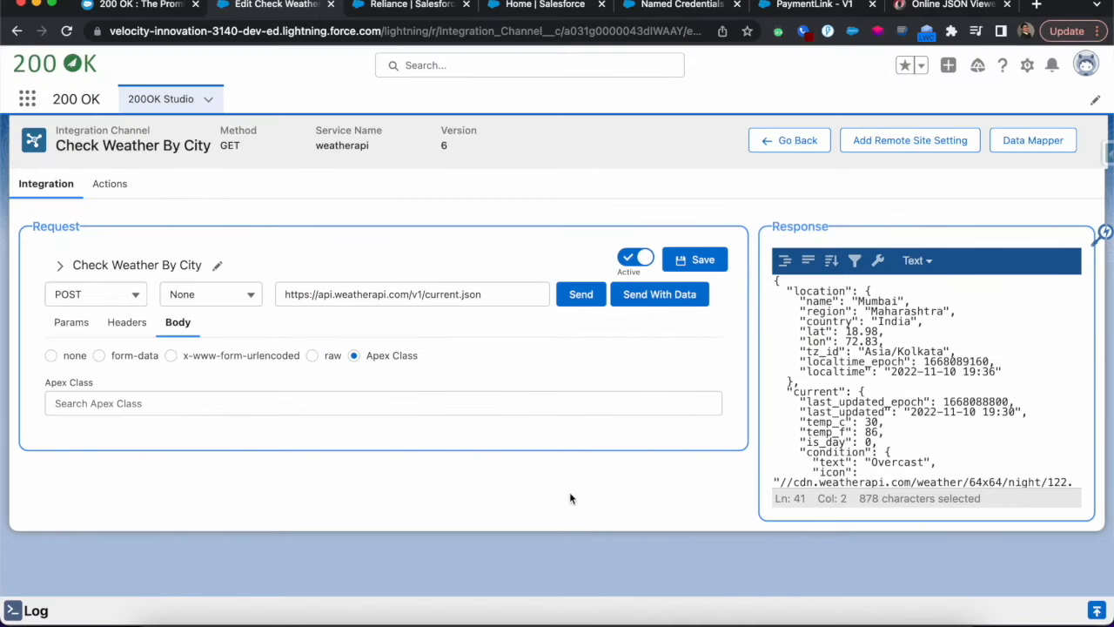